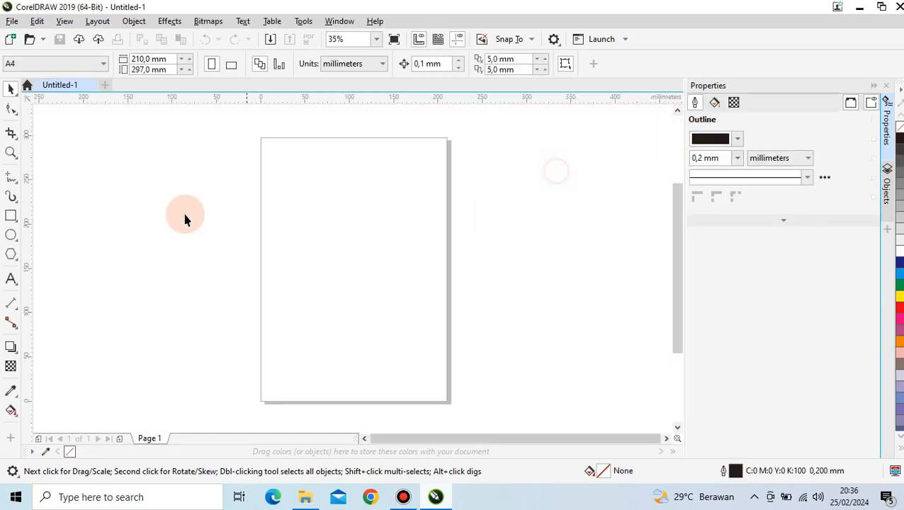
# Create a page-sized rectangle and import the background 1 image beside the page at about 172.5 mm square
pyautogui.doubleClick(10, 215)
pyautogui.click(11, 88)
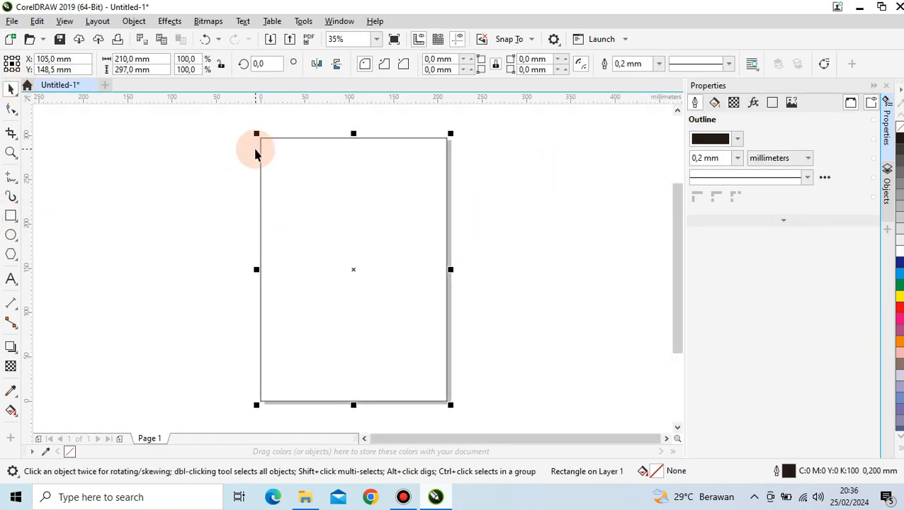
pyautogui.rightClick(490, 138)
pyautogui.click(468, 214)
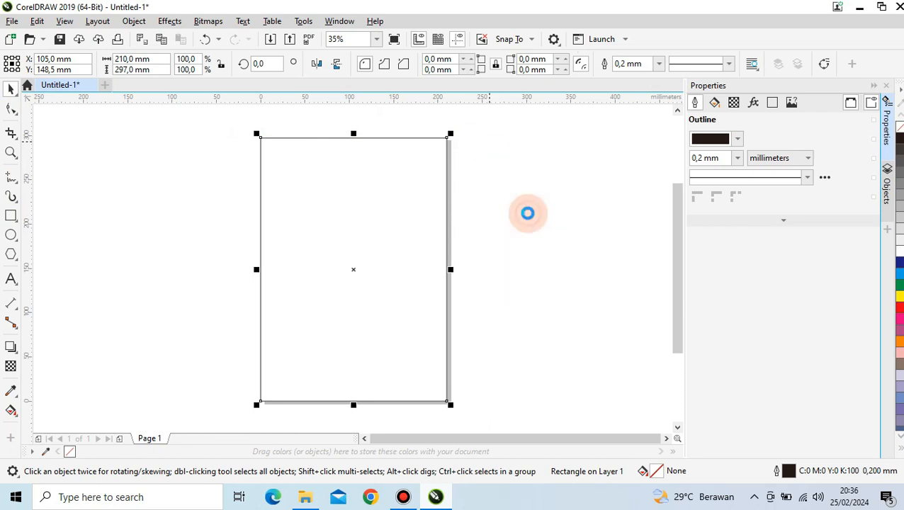
pyautogui.click(176, 241)
pyautogui.click(357, 147)
pyautogui.doubleClick(356, 146)
pyautogui.click(283, 134)
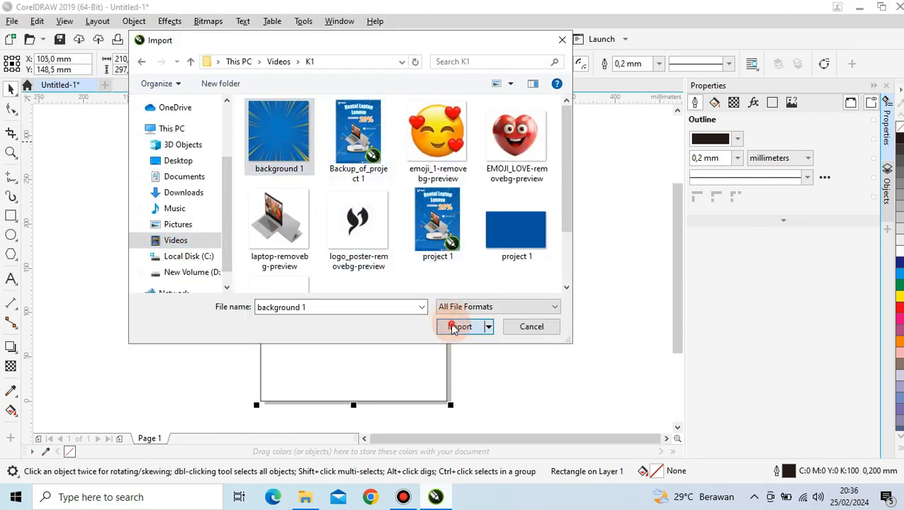
pyautogui.click(460, 326)
pyautogui.click(479, 138)
pyautogui.moveTo(528, 187); pyautogui.dragTo(632, 358)
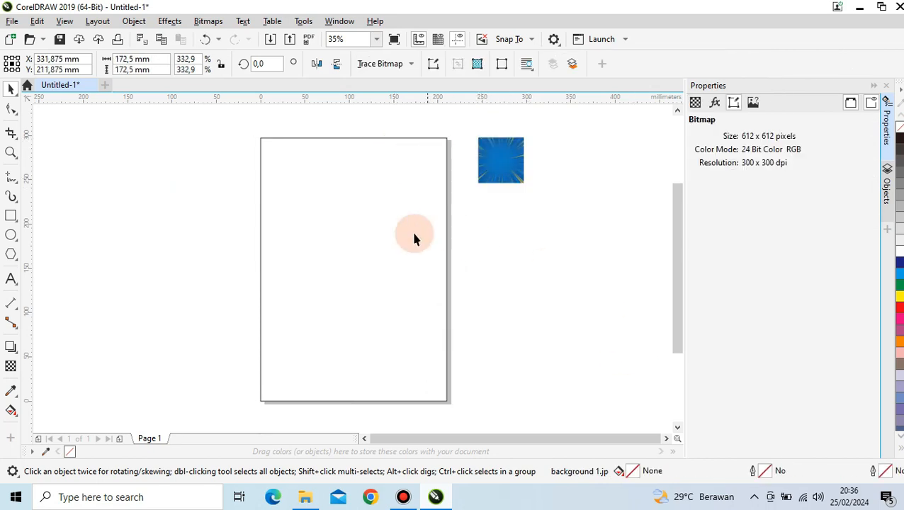
# Stretch the imported background image to about 203 mm wide and 288 mm high
pyautogui.scroll(-2, 375, 231)
pyautogui.moveTo(470, 266); pyautogui.dragTo(475, 320)
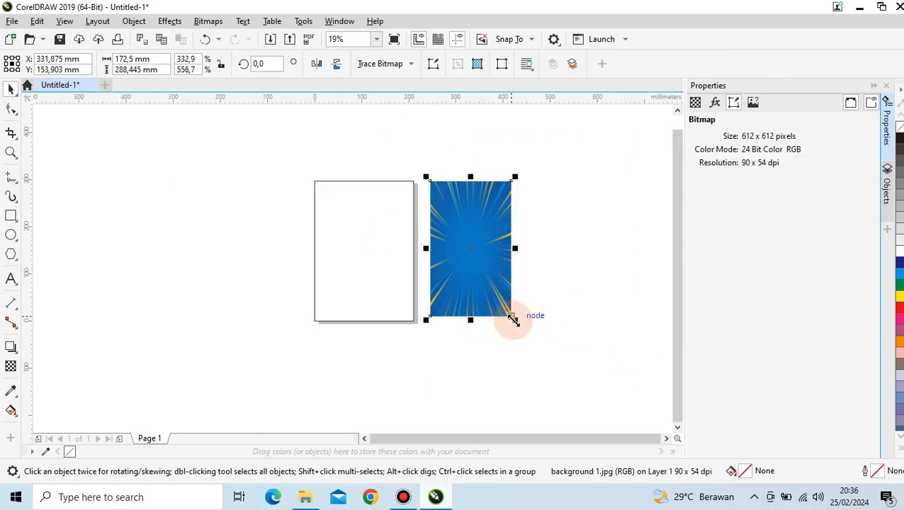
pyautogui.moveTo(513, 246); pyautogui.dragTo(530, 250)
# PowerClip the background image inside the page-sized rectangle and open the clipped content for editing
pyautogui.rightClick(487, 248)
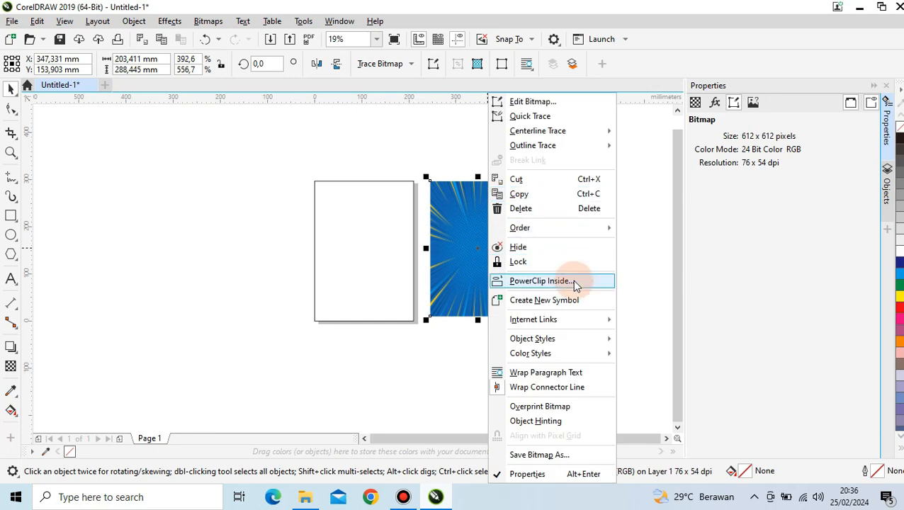
pyautogui.click(544, 280)
pyautogui.click(347, 258)
pyautogui.click(65, 122)
# Enlarge the clipped background image to about 221 by 313 mm so it covers the page, and finish the PowerClip edit
pyautogui.click(358, 222)
pyautogui.moveTo(314, 179); pyautogui.dragTo(309, 173)
pyautogui.moveTo(420, 333); pyautogui.dragTo(428, 327)
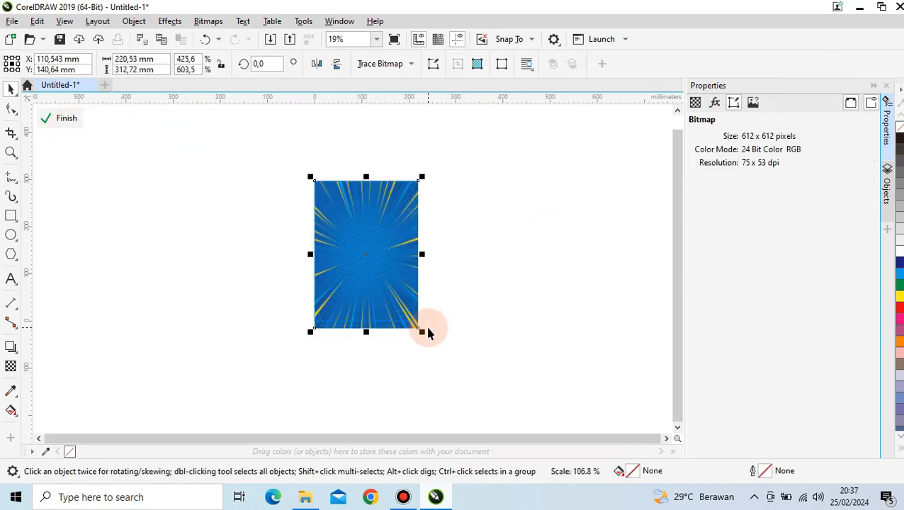
pyautogui.moveTo(365, 264); pyautogui.dragTo(365, 262)
pyautogui.click(66, 118)
pyautogui.click(480, 189)
pyautogui.click(75, 185)
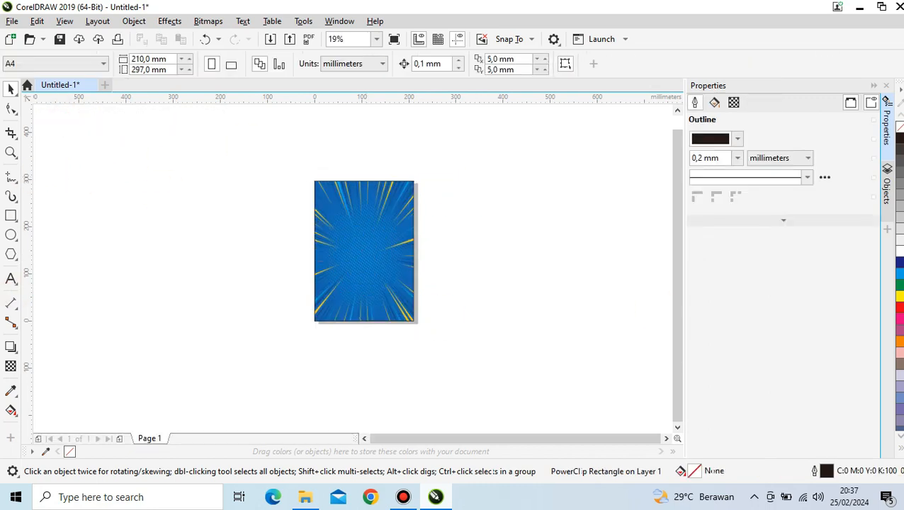
# Import the stand_mini-removebg-preview podium image at about 222 mm square and place it on the lower half of the page
pyautogui.rightClick(474, 167)
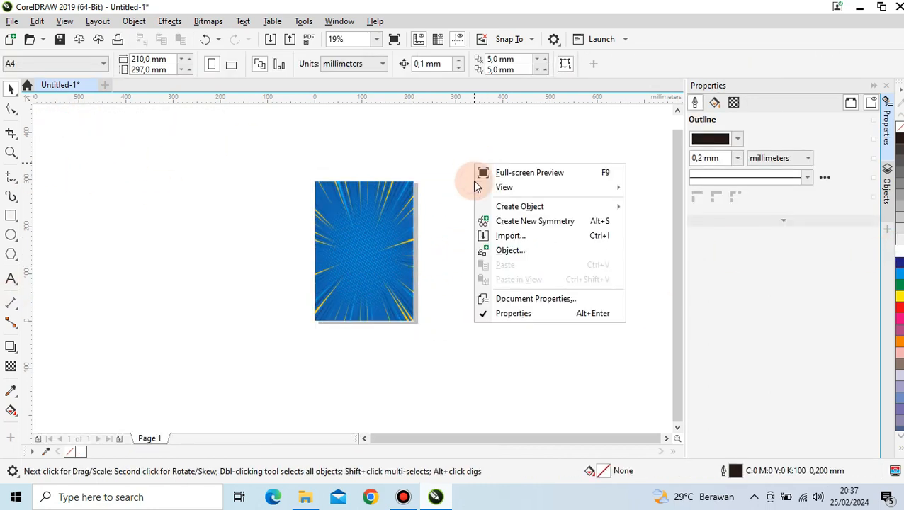
pyautogui.click(490, 237)
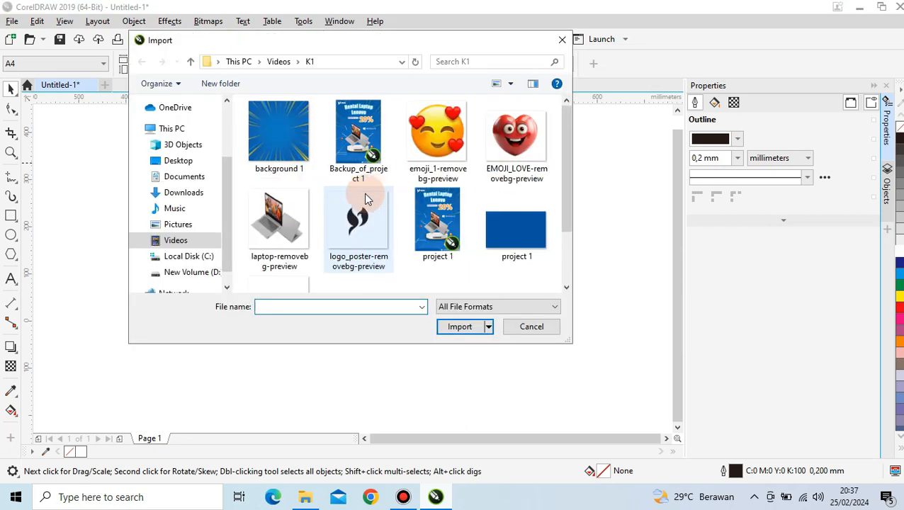
pyautogui.click(280, 220)
pyautogui.scroll(-2, 356, 225)
pyautogui.click(283, 262)
pyautogui.click(460, 326)
pyautogui.click(424, 147)
pyautogui.moveTo(480, 202); pyautogui.dragTo(549, 283)
pyautogui.moveTo(480, 238); pyautogui.dragTo(361, 263)
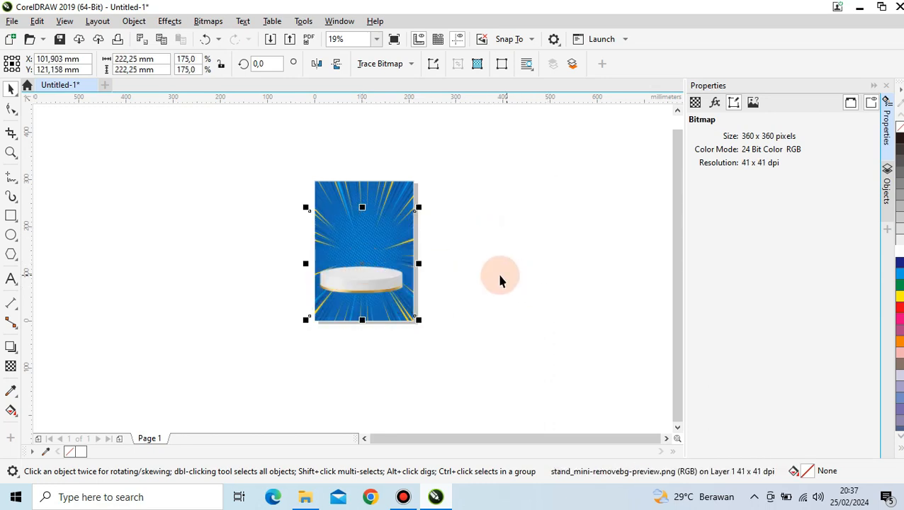
# Scale the podium image down to about 163 mm square and park it beside the page
pyautogui.moveTo(414, 318); pyautogui.dragTo(399, 302)
pyautogui.moveTo(354, 282); pyautogui.dragTo(367, 287)
pyautogui.scroll(1, 360, 285)
pyautogui.moveTo(474, 332); pyautogui.dragTo(447, 305)
pyautogui.scroll(-2, 379, 262)
pyautogui.moveTo(381, 264); pyautogui.dragTo(489, 266)
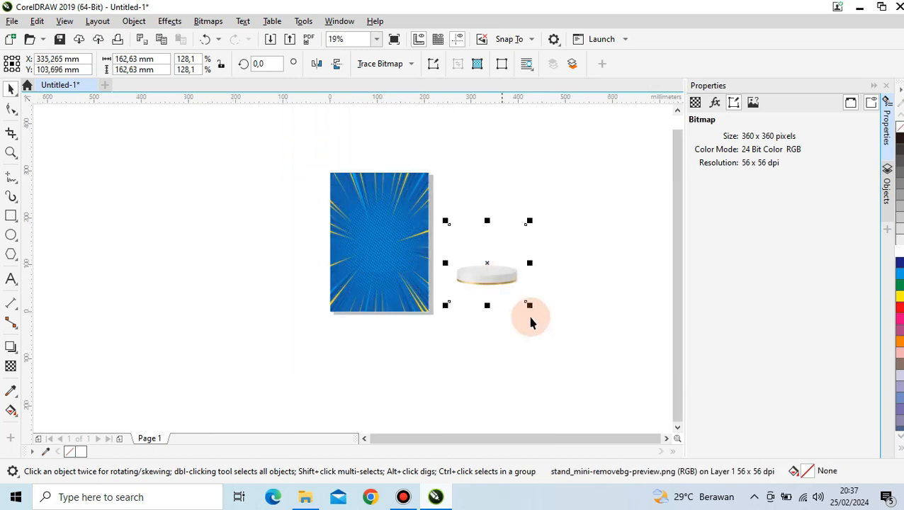
# Add another page-sized rectangle with a blue fill of C:100 M:100 Y:0 K:0
pyautogui.doubleClick(11, 216)
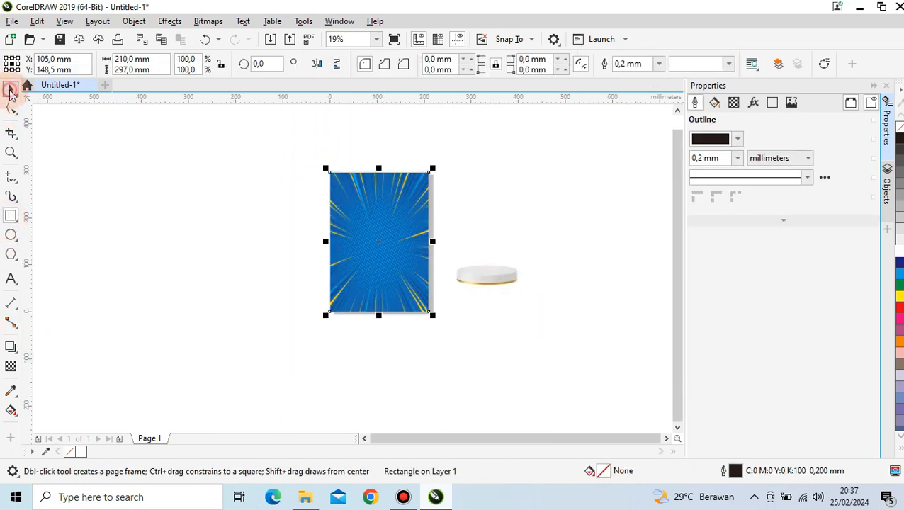
pyautogui.click(10, 89)
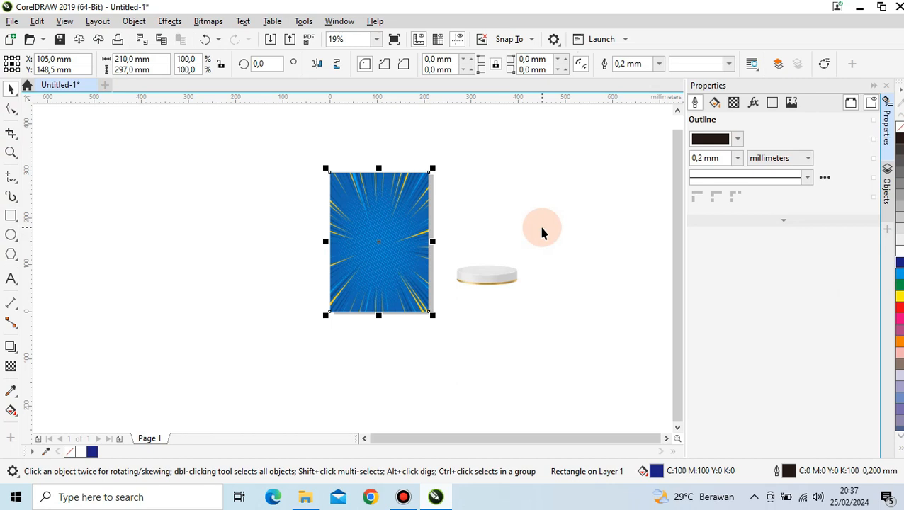
# Import the plain blue project 1 JPG image and place it on the pasteboard beside the page as a colour sample
pyautogui.rightClick(161, 208)
pyautogui.click(210, 278)
pyautogui.click(494, 226)
pyautogui.click(454, 327)
pyautogui.click(167, 170)
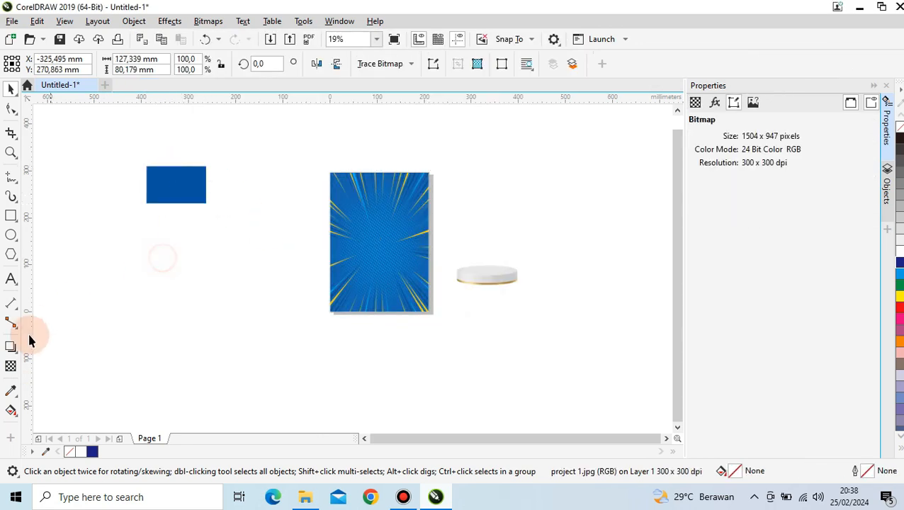
pyautogui.click(52, 325)
pyautogui.click(11, 391)
pyautogui.click(186, 183)
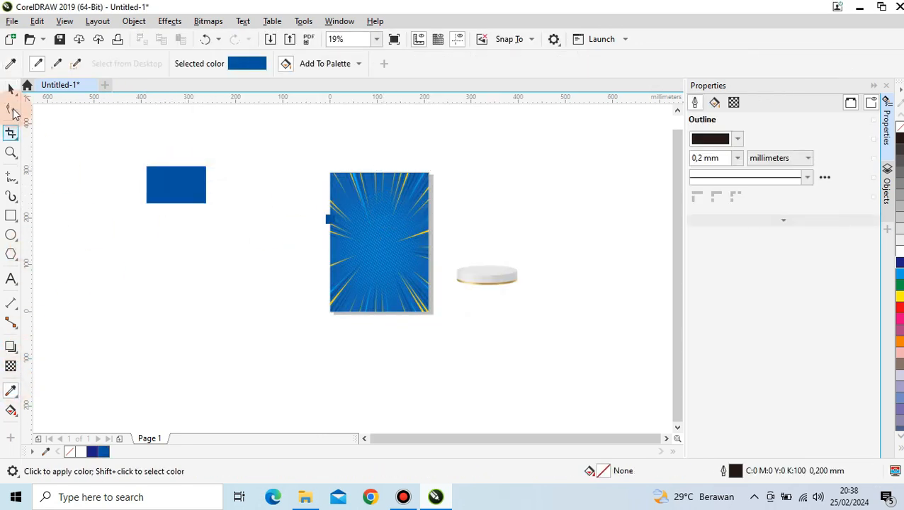
pyautogui.press('space')
# Draw a 210 by 297 mm rectangle over the background, covering the whole page
pyautogui.click(11, 216)
pyautogui.moveTo(330, 173); pyautogui.dragTo(430, 311)
pyautogui.click(9, 88)
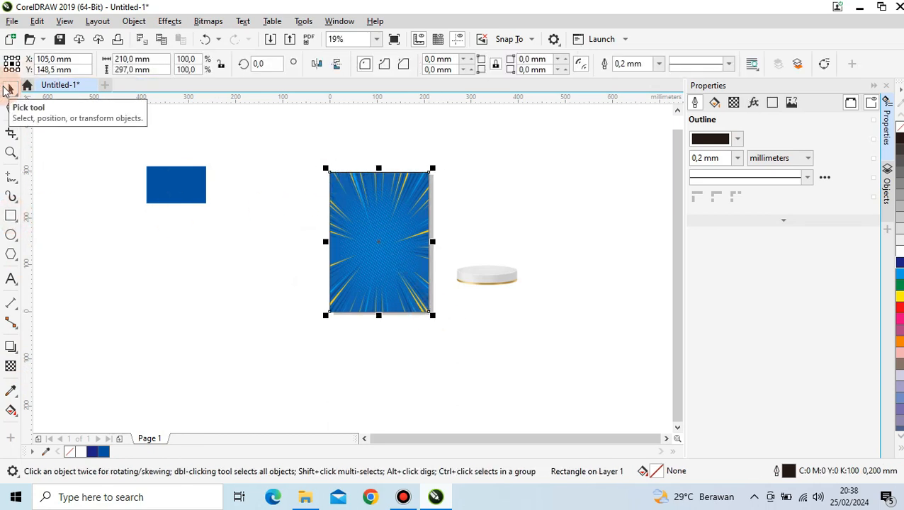
# Sample the blue of the project 1 image and apply it as the fill of the page-covering rectangle
pyautogui.click(11, 391)
pyautogui.click(188, 188)
pyautogui.click(383, 212)
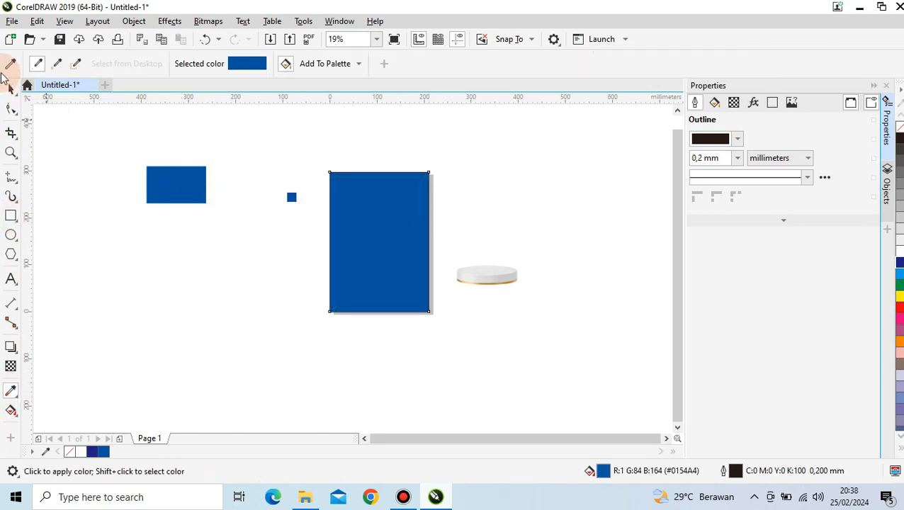
pyautogui.click(10, 88)
# Apply a uniform transparency of 51 to the blue page-covering rectangle
pyautogui.click(11, 366)
pyautogui.click(365, 325)
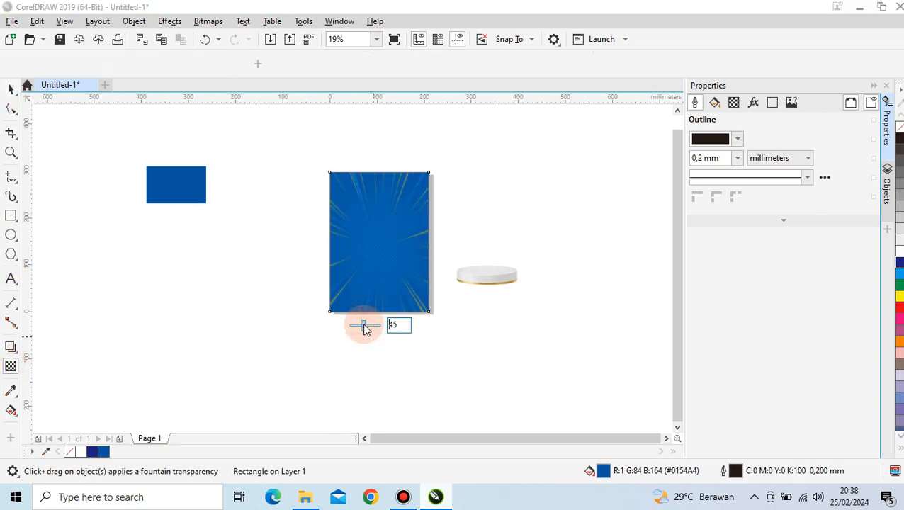
pyautogui.moveTo(365, 327); pyautogui.dragTo(369, 332)
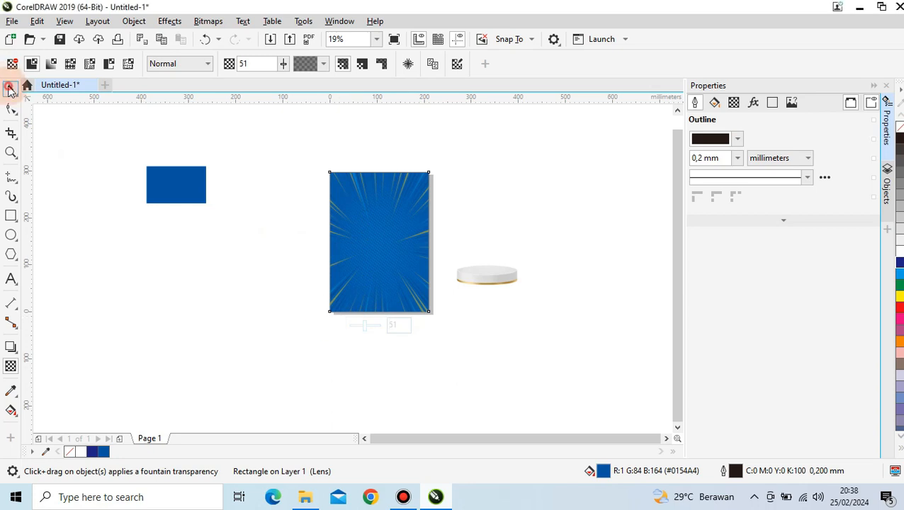
pyautogui.click(9, 88)
pyautogui.click(170, 262)
# Move the podium image onto the lower half of the page and bring it in front of the blue overlay
pyautogui.scroll(1, 408, 280)
pyautogui.click(576, 278)
pyautogui.scroll(-1, 435, 281)
pyautogui.moveTo(518, 280); pyautogui.dragTo(408, 270)
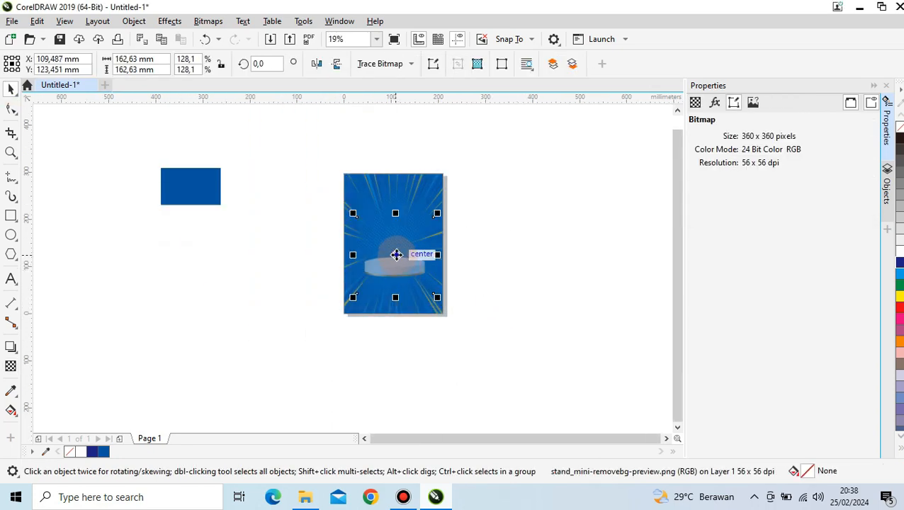
pyautogui.rightClick(396, 254)
pyautogui.click(550, 236)
pyautogui.click(399, 275)
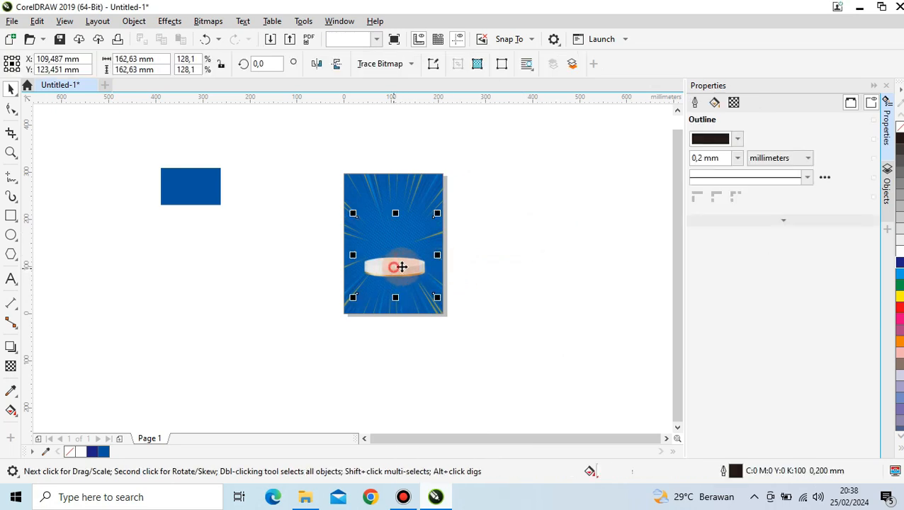
pyautogui.moveTo(402, 266); pyautogui.dragTo(519, 282)
# Select the podium together with the page rectangle and centre-align the two objects
pyautogui.click(400, 254)
pyautogui.keyDown('shift'); pyautogui.click(514, 248); pyautogui.keyUp('shift')
pyautogui.press('c')
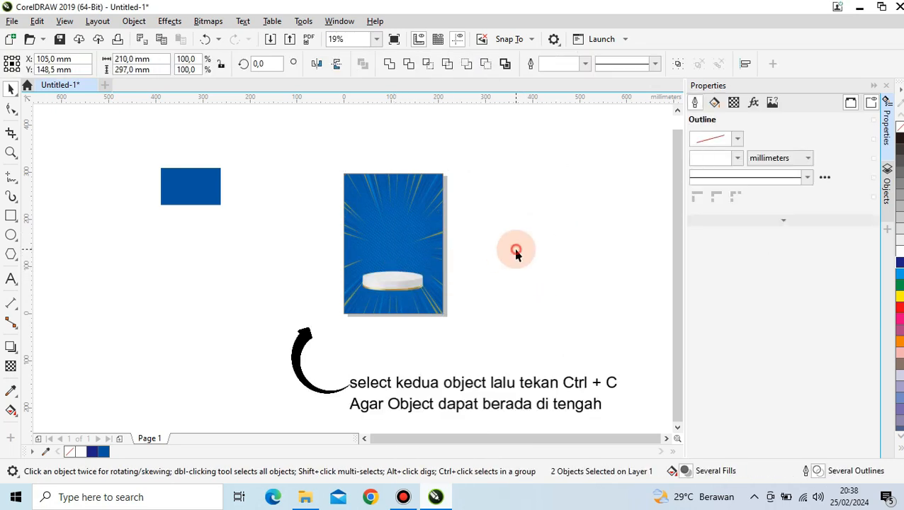
pyautogui.press('e')
# Reposition the podium in the lower half of the page and scale it down to about 149 mm square
pyautogui.click(392, 248)
pyautogui.moveTo(392, 248)
pyautogui.mouseDown()
pyautogui.moveTo(402, 264)
pyautogui.moveTo(386, 265)
pyautogui.mouseUp()
pyautogui.scroll(1, 406, 290)
pyautogui.moveTo(458, 306); pyautogui.dragTo(452, 299)
pyautogui.press('Escape')
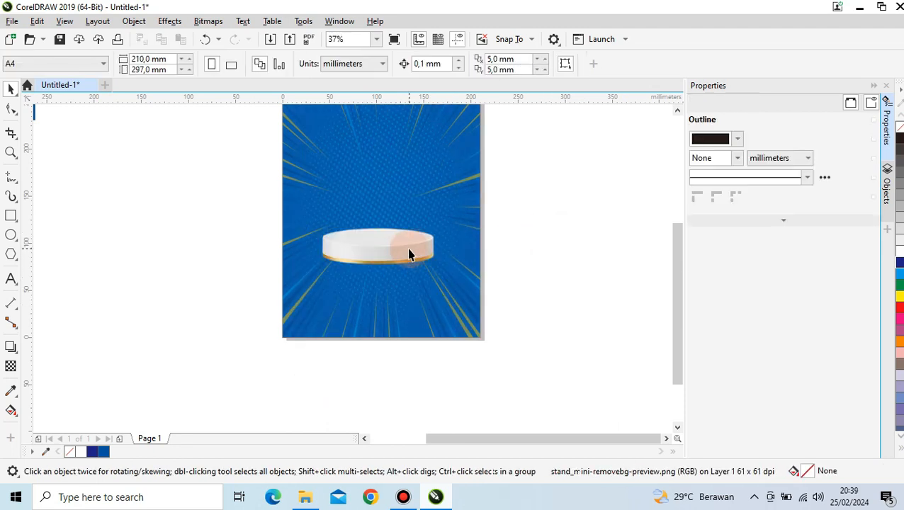
# Add a vertical guideline at the horizontal centre of the page
pyautogui.scroll(-1, 397, 284)
pyautogui.scroll(1, 403, 246)
pyautogui.click(403, 248)
pyautogui.click(342, 158)
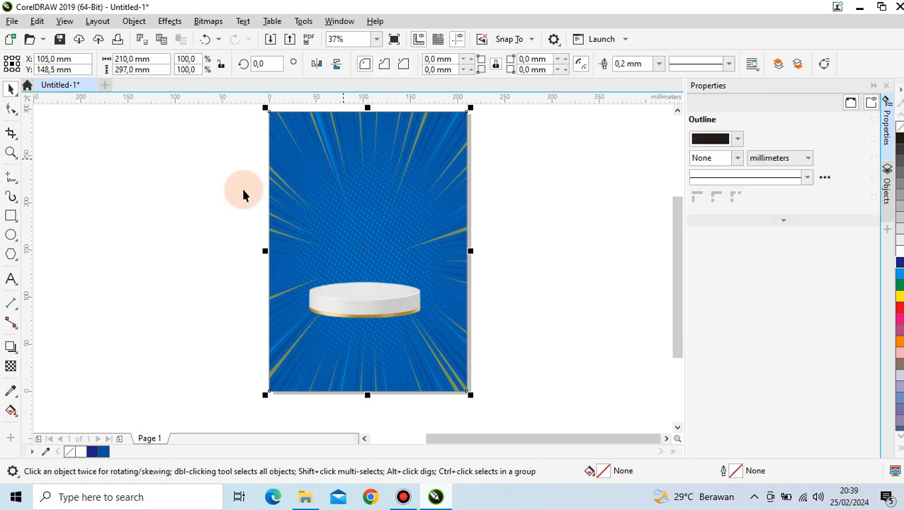
pyautogui.moveTo(28, 234); pyautogui.dragTo(296, 259)
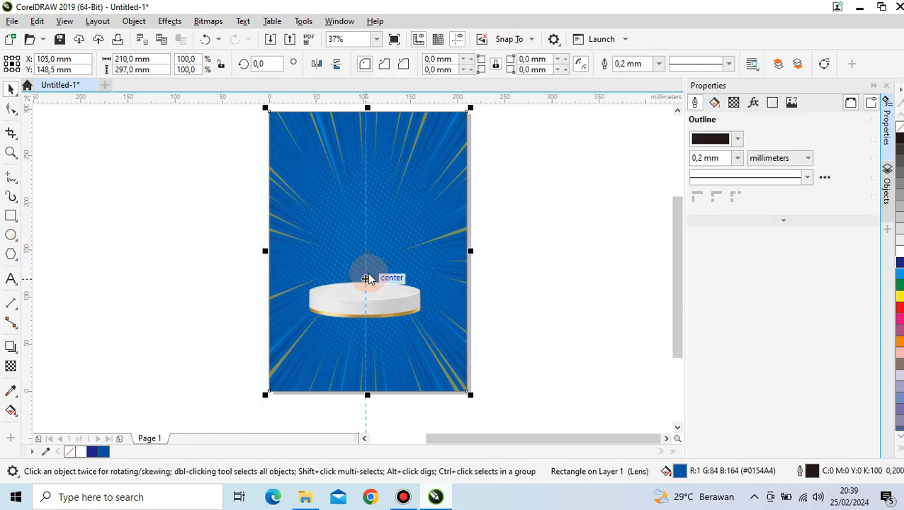
pyautogui.moveTo(368, 275); pyautogui.dragTo(366, 275)
pyautogui.click(381, 304)
pyautogui.click(570, 273)
pyautogui.scroll(-1, 511, 266)
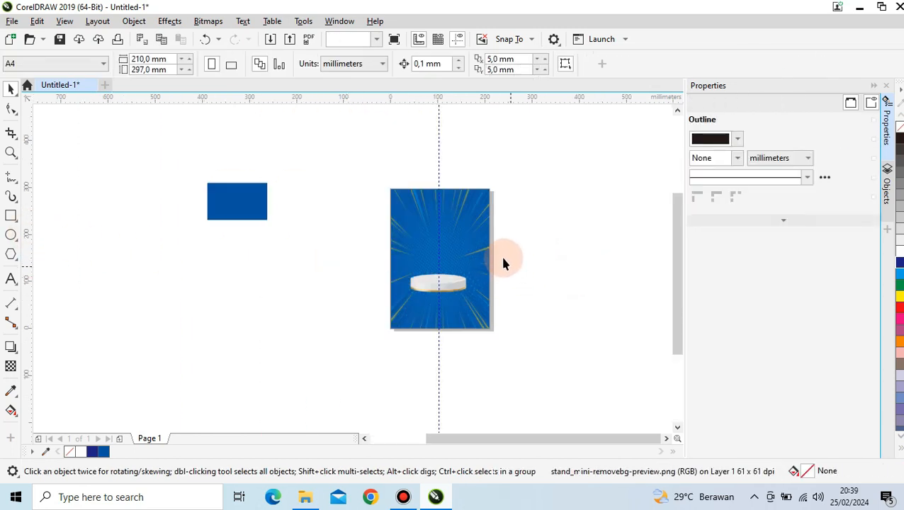
# Import the laptop-removebg-preview image at about 176 mm square and place it above the podium
pyautogui.scroll(1, 503, 264)
pyautogui.rightClick(535, 201)
pyautogui.click(576, 276)
pyautogui.hotkey('ctrl', 'i')
pyautogui.click(276, 222)
pyautogui.click(460, 325)
pyautogui.click(219, 202)
pyautogui.moveTo(248, 277); pyautogui.dragTo(366, 271)
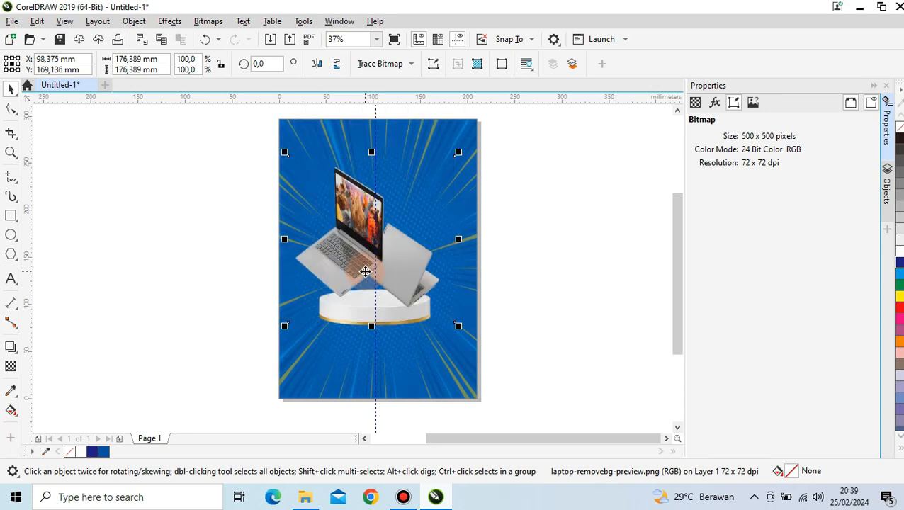
# Scale the laptop image down and position it on top of the podium
pyautogui.moveTo(284, 152); pyautogui.dragTo(293, 160)
pyautogui.moveTo(385, 263); pyautogui.dragTo(379, 259)
pyautogui.click(589, 294)
pyautogui.scroll(-1, 481, 345)
pyautogui.scroll(1, 459, 321)
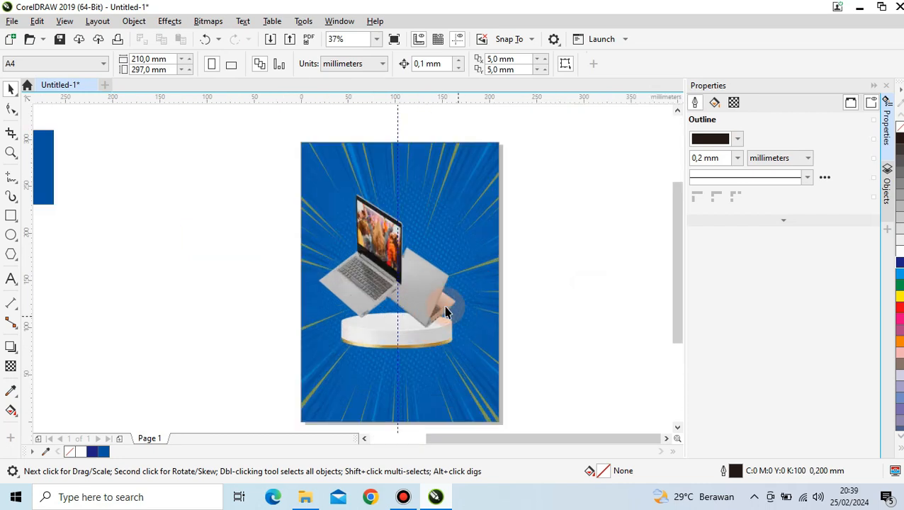
pyautogui.click(383, 261)
pyautogui.moveTo(309, 178); pyautogui.dragTo(353, 219)
pyautogui.moveTo(425, 279); pyautogui.dragTo(412, 293)
pyautogui.click(602, 306)
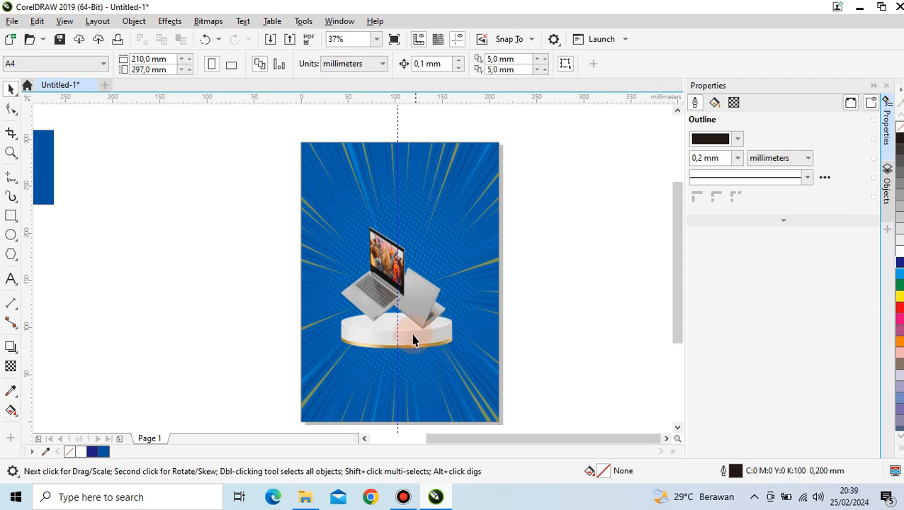
# Shrink the laptop image slightly more and nudge it toward the centre guideline
pyautogui.click(373, 285)
pyautogui.moveTo(333, 215); pyautogui.dragTo(339, 219)
pyautogui.moveTo(413, 283); pyautogui.dragTo(409, 285)
pyautogui.click(635, 285)
# Scale the podium down to about 142 mm square and reposition it beneath the laptops
pyautogui.scroll(1, 436, 323)
pyautogui.click(408, 361)
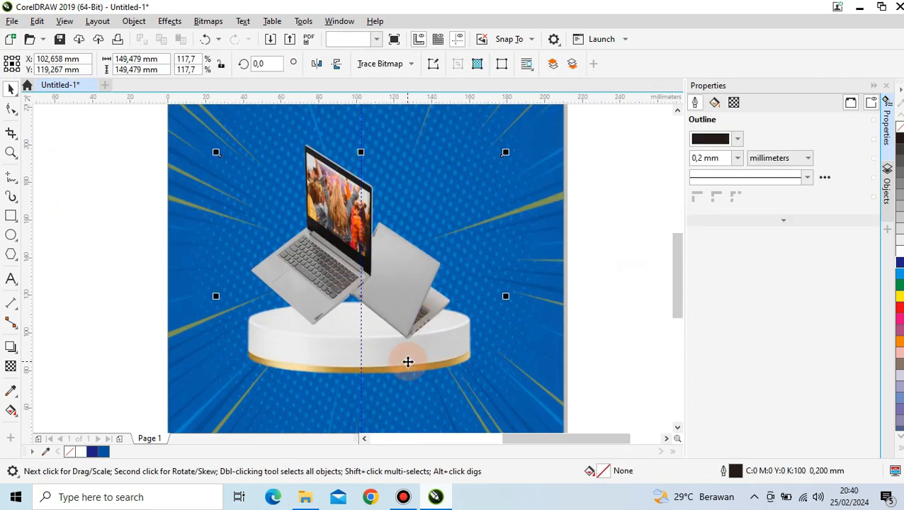
pyautogui.scroll(-1, 408, 361)
pyautogui.moveTo(457, 414); pyautogui.dragTo(449, 399)
pyautogui.moveTo(379, 323); pyautogui.dragTo(382, 338)
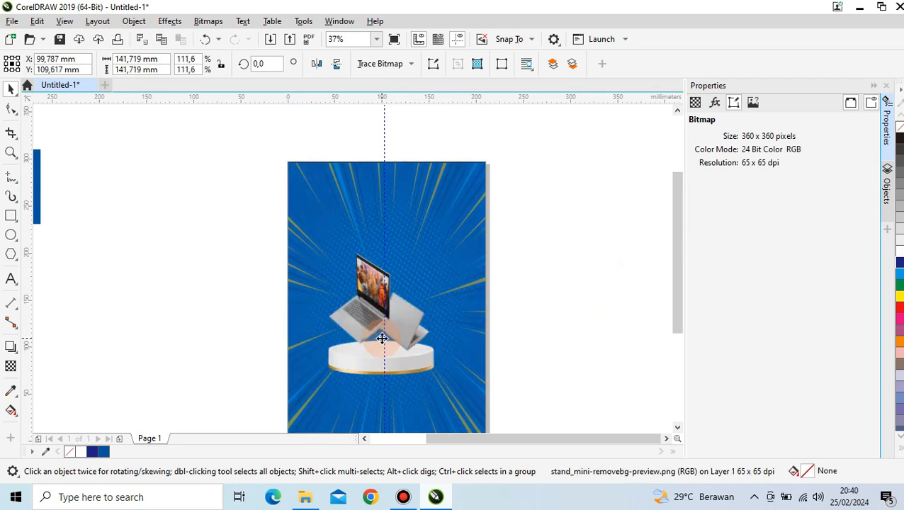
pyautogui.click(532, 399)
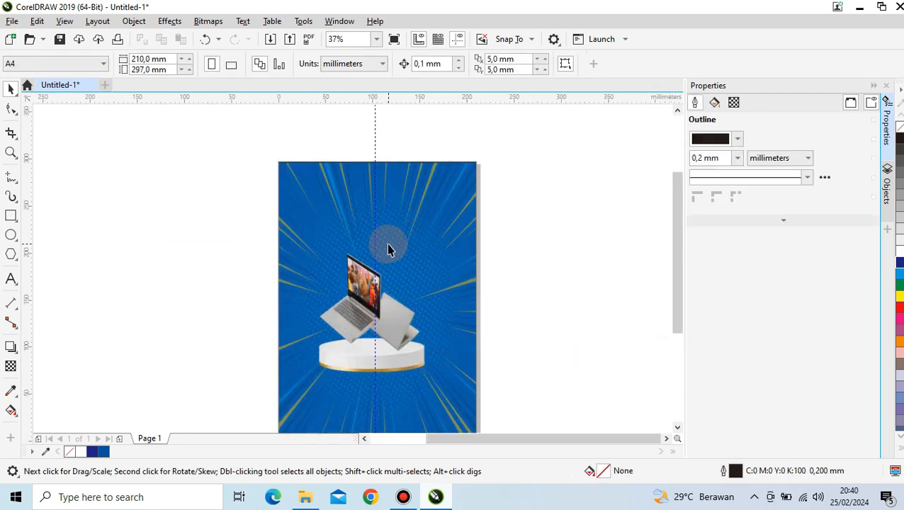
# Add the artistic text "Rental Laptop" and "Lenovo" on two lines beside the page and split it into separate line objects
pyautogui.scroll(-1, 434, 257)
pyautogui.scroll(1, 414, 275)
pyautogui.scroll(-2, 403, 256)
pyautogui.rightClick(505, 192)
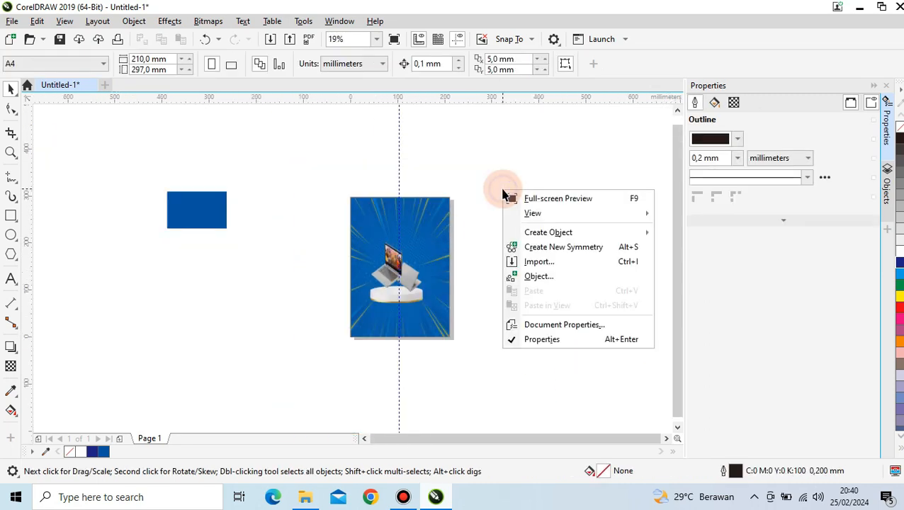
pyautogui.click(11, 278)
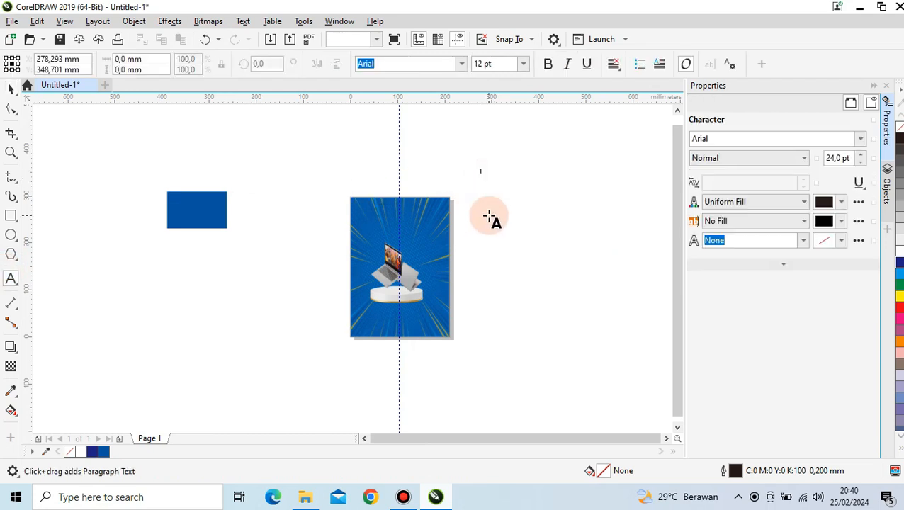
pyautogui.scroll(2, 489, 184)
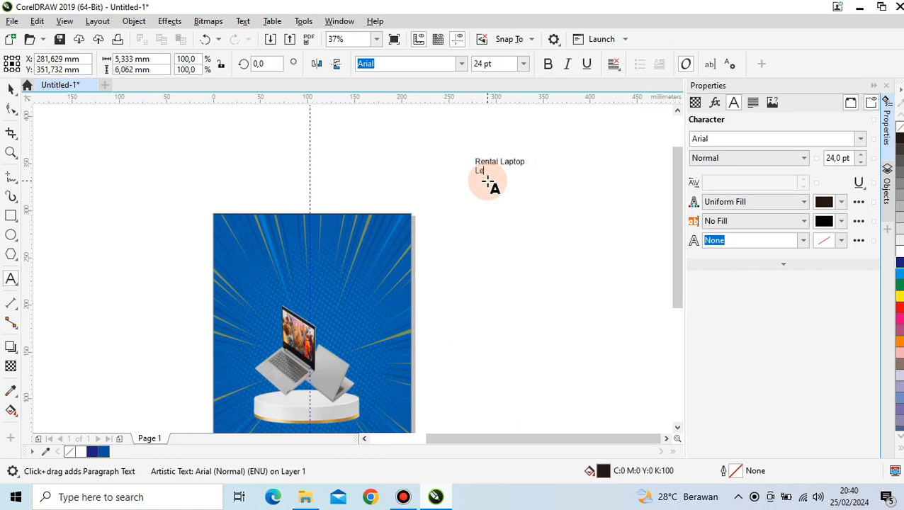
pyautogui.hotkey('ctrl', 'space')
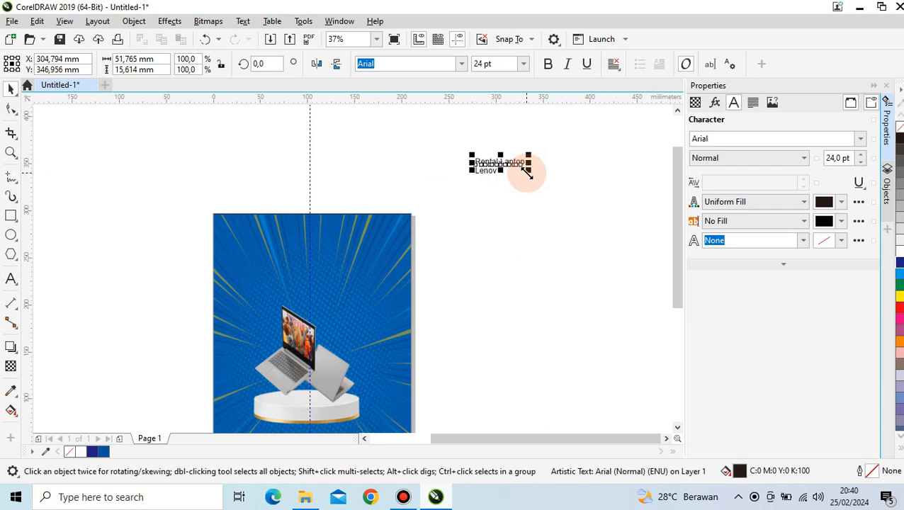
pyautogui.click(490, 194)
pyautogui.click(486, 172)
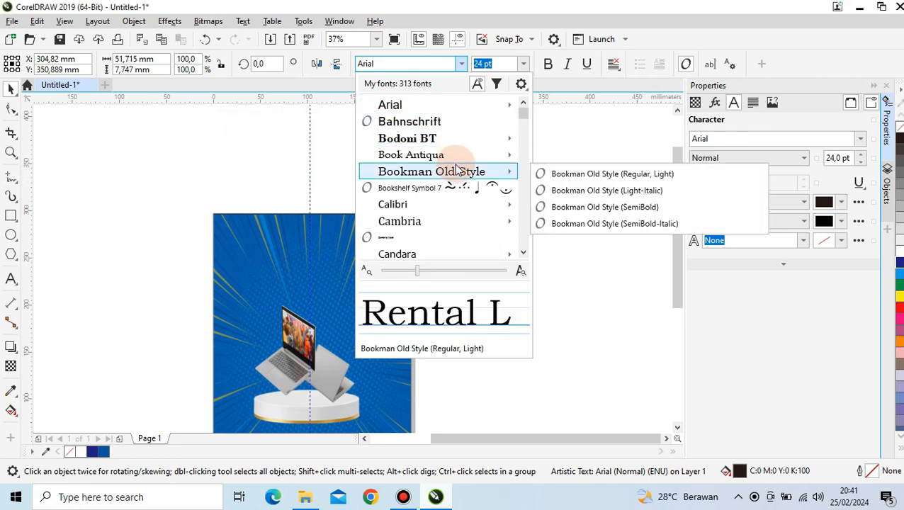
# Set the font of the "Rental Laptop" line to Impact
pyautogui.scroll(-2, 459, 173)
pyautogui.scroll(2, 479, 151)
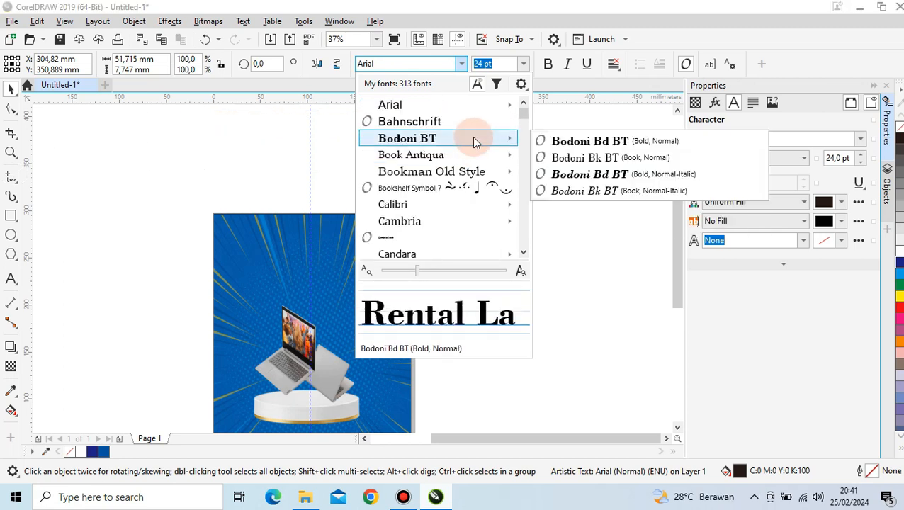
pyautogui.scroll(-5, 466, 163)
pyautogui.scroll(-3, 464, 173)
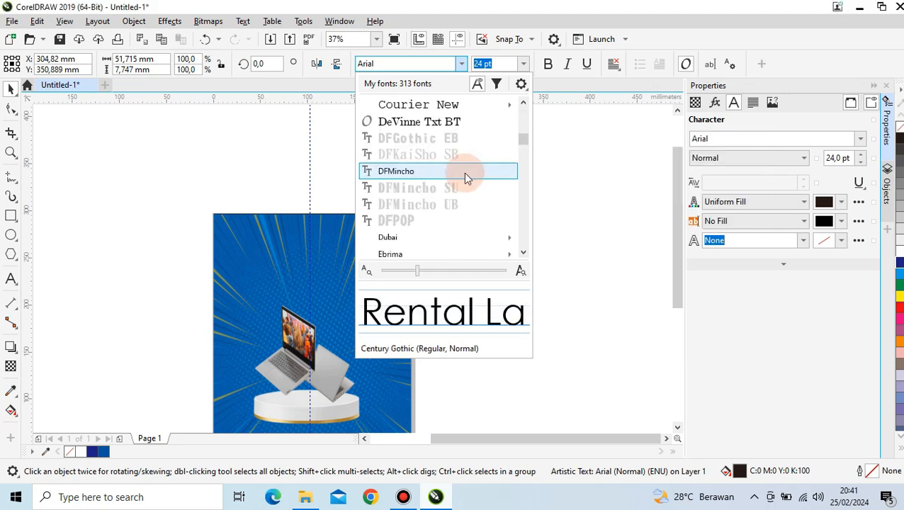
pyautogui.scroll(-2, 465, 174)
pyautogui.scroll(-8, 464, 174)
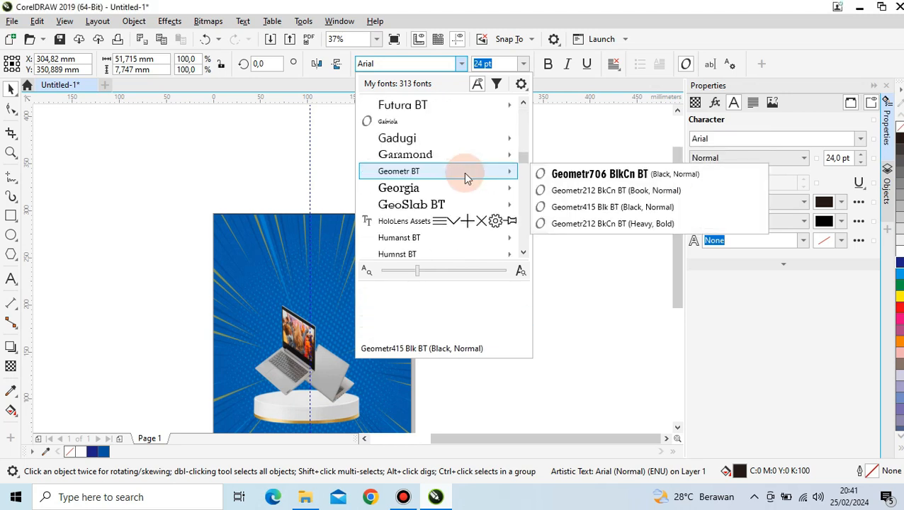
pyautogui.click(447, 125)
# Enlarge the "Rental Laptop" text to about 65.7 pt and place it centred near the upper edge of the poster
pyautogui.moveTo(521, 170); pyautogui.dragTo(599, 239)
pyautogui.moveTo(538, 168); pyautogui.dragTo(315, 252)
pyautogui.click(455, 212)
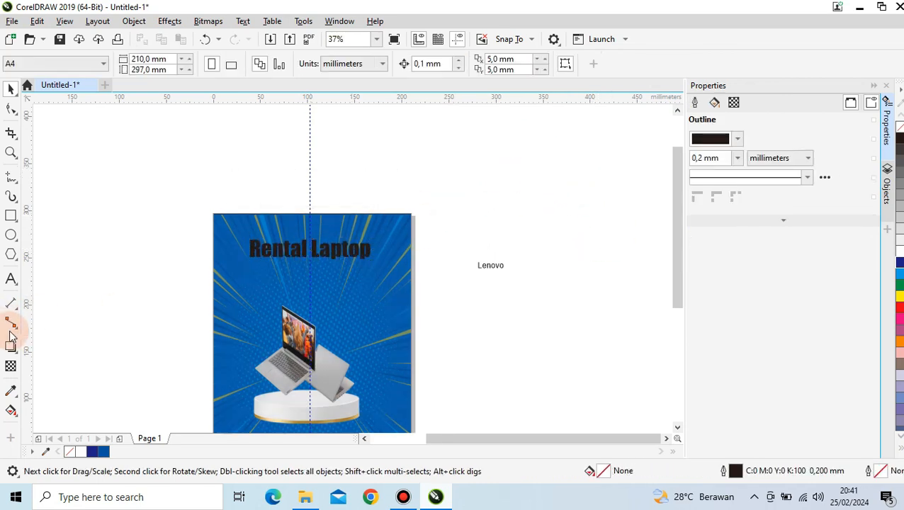
# Draw a flat ellipse about 154 × 23 mm, centred on the guideline just beneath the "Rental Laptop" heading
pyautogui.click(12, 235)
pyautogui.moveTo(241, 267); pyautogui.dragTo(387, 289)
pyautogui.moveTo(315, 274); pyautogui.dragTo(314, 275)
pyautogui.scroll(2, 311, 275)
pyautogui.scroll(-3, 323, 270)
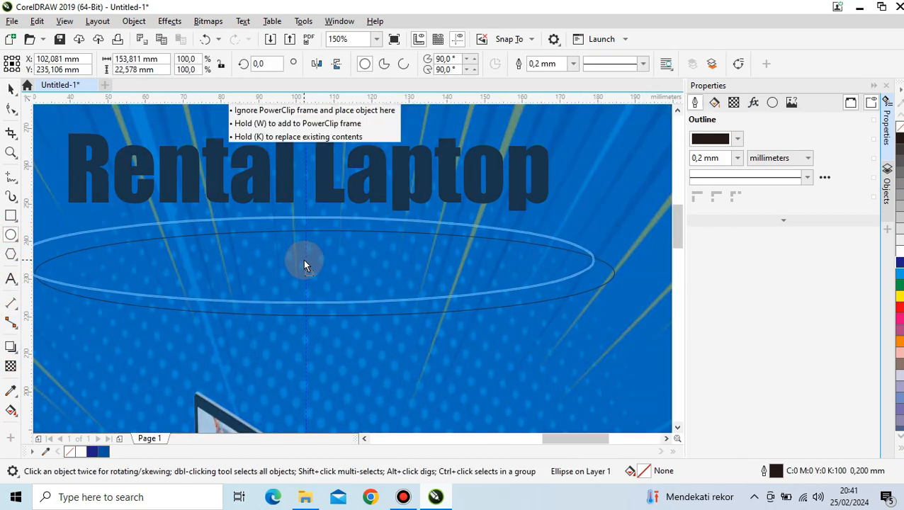
# Fit the "Rental Laptop" text to the upper curve of the ellipse, centred on the guideline
pyautogui.click(370, 230)
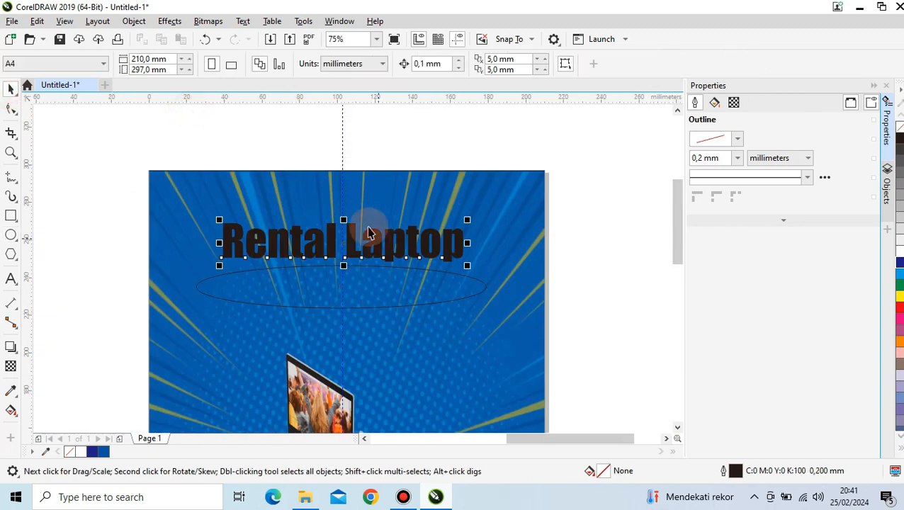
pyautogui.click(243, 21)
pyautogui.click(304, 232)
pyautogui.click(352, 268)
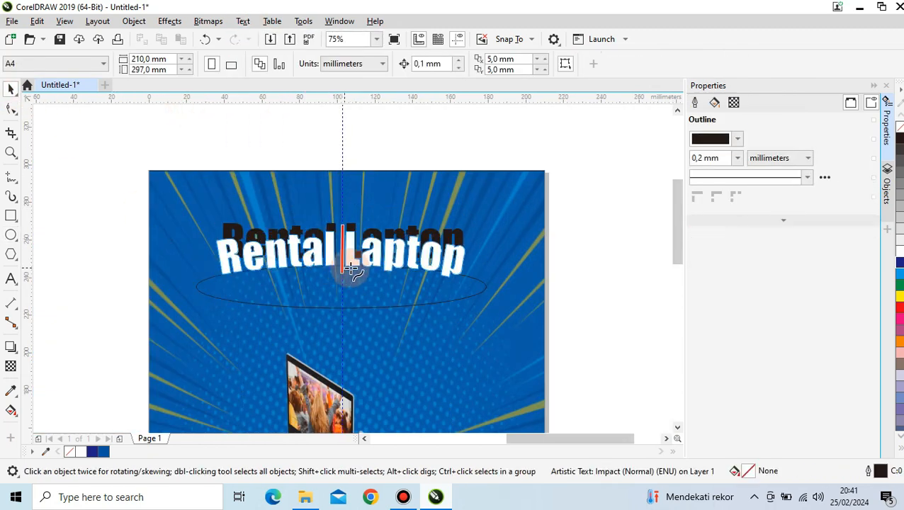
pyautogui.click(352, 269)
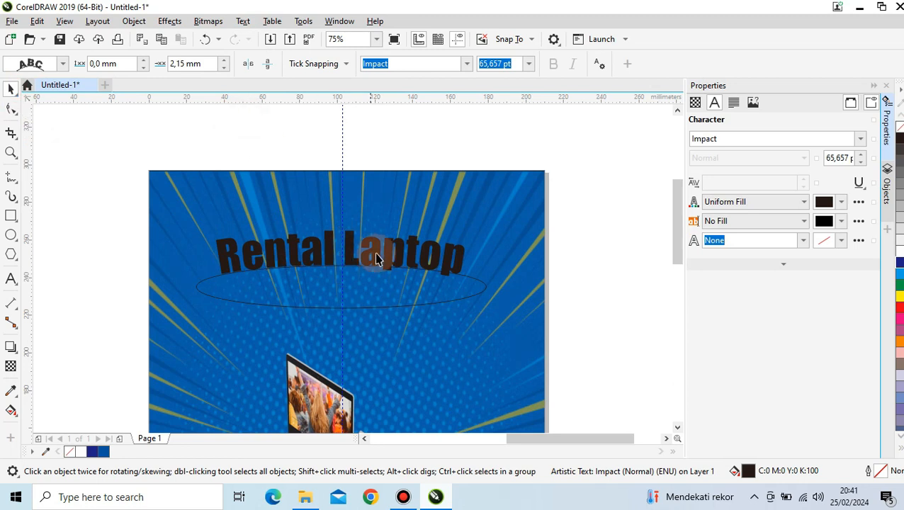
# Separate the curved heading from the ellipse and move the ellipse down about 31 mm, toward the laptop image
pyautogui.keyDown('shift'); pyautogui.click(369, 287); pyautogui.keyUp('shift')
pyautogui.click(578, 268)
pyautogui.click(418, 298)
pyautogui.moveTo(418, 298); pyautogui.dragTo(423, 355)
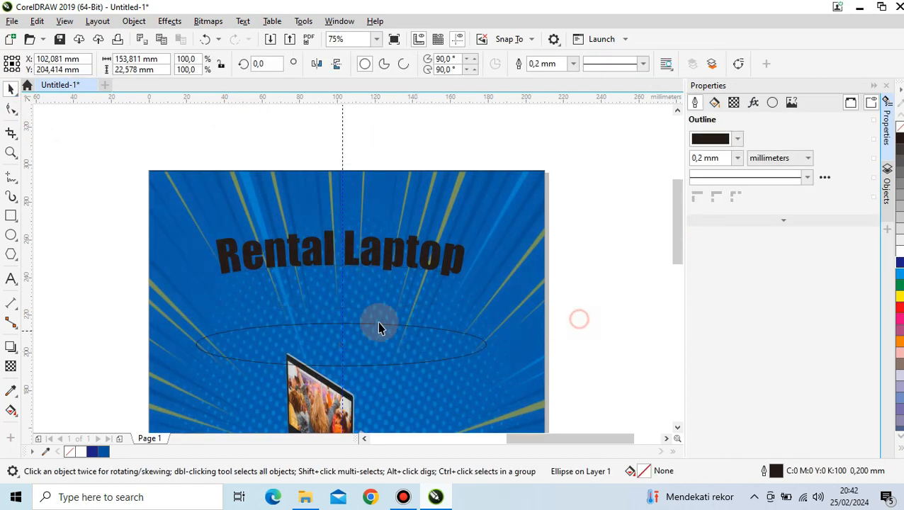
pyautogui.scroll(-1, 327, 313)
pyautogui.click(516, 295)
# Format the "Lenovo" text in Impact at 65,657 pt to match the heading
pyautogui.click(389, 282)
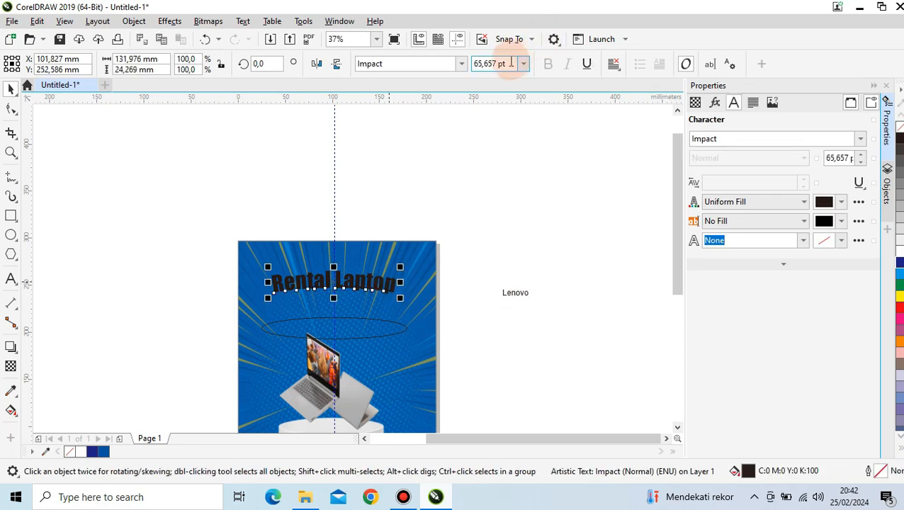
pyautogui.click(514, 292)
pyautogui.click(507, 63)
pyautogui.write('65,657 pt')
pyautogui.click(575, 213)
pyautogui.click(557, 298)
pyautogui.click(461, 66)
pyautogui.click(452, 108)
# Place "Lenovo" centred beneath the "Rental Laptop" heading and raise the ellipse to just below its baseline
pyautogui.moveTo(539, 288); pyautogui.dragTo(334, 303)
pyautogui.scroll(4, 332, 303)
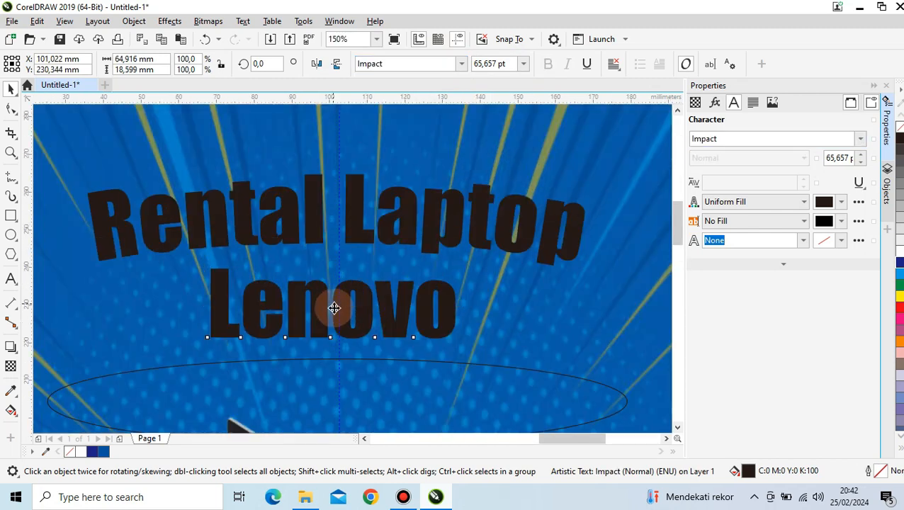
pyautogui.scroll(-4, 334, 308)
pyautogui.moveTo(346, 347); pyautogui.dragTo(346, 331)
pyautogui.scroll(3, 346, 326)
# Fit the "Lenovo" text to the upper curve of the ellipse, centred on the guideline
pyautogui.click(373, 197)
pyautogui.click(244, 21)
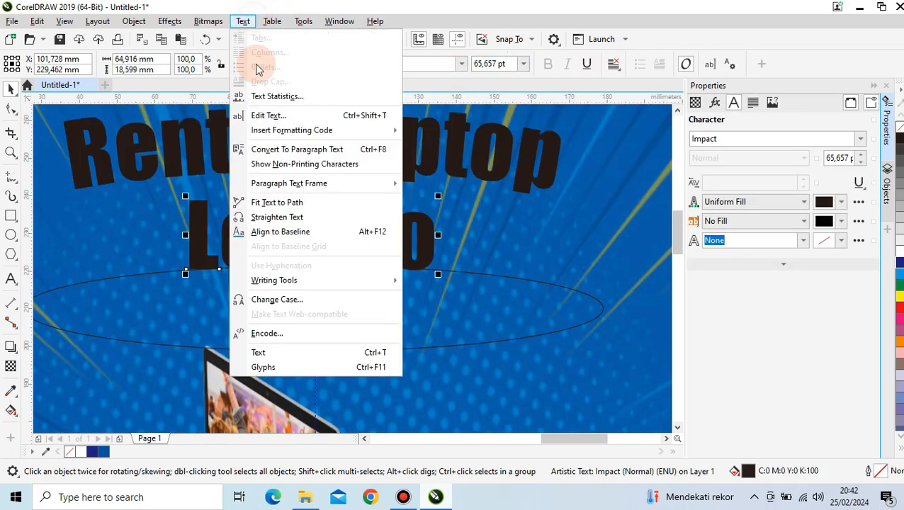
pyautogui.click(262, 202)
pyautogui.click(320, 271)
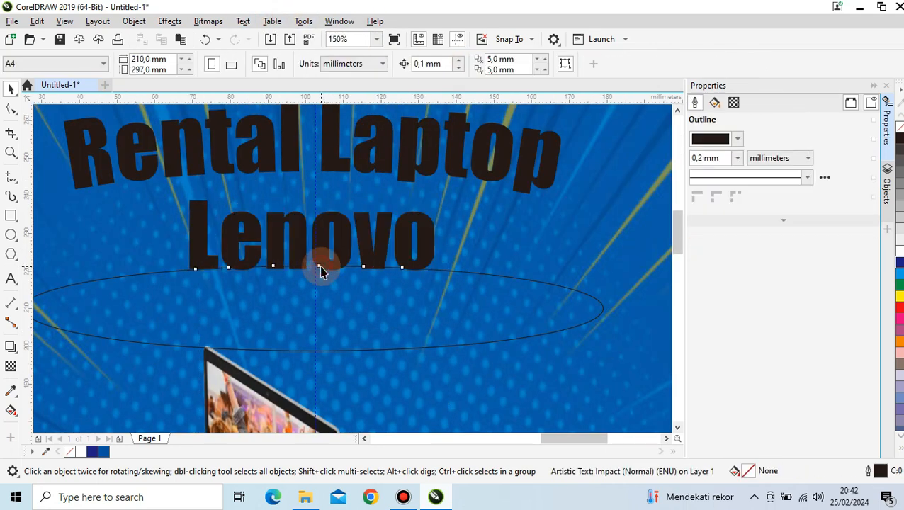
pyautogui.scroll(-2, 681, 282)
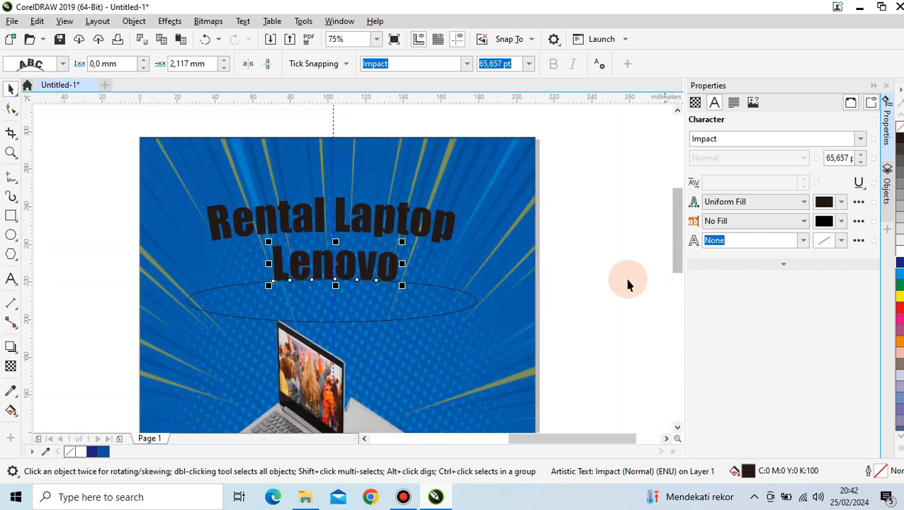
# Separate "Lenovo" from its ellipse path and delete only the ellipse
pyautogui.click(411, 306)
pyautogui.hotkey('ctrl', 'z')
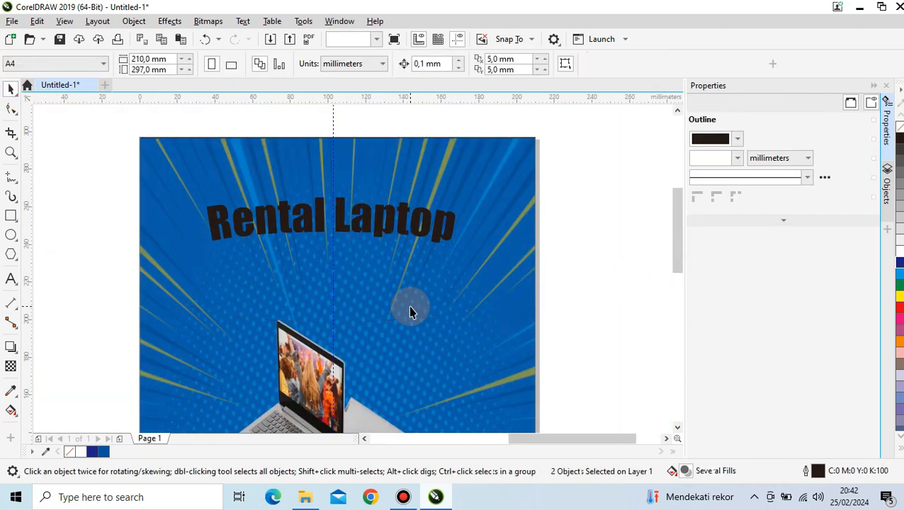
pyautogui.click(408, 305)
pyautogui.click(409, 315)
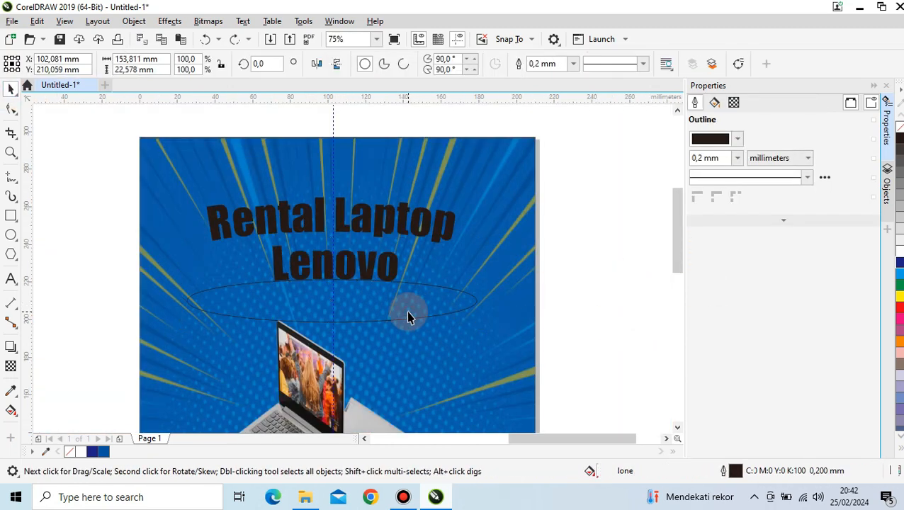
pyautogui.press('Delete')
pyautogui.scroll(-1, 346, 177)
pyautogui.scroll(1, 351, 177)
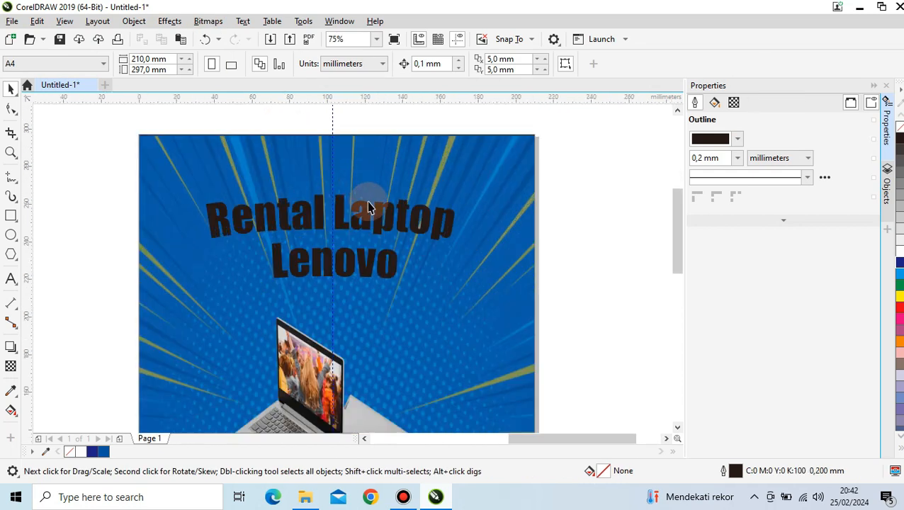
# Fill the "Rental Laptop" and "Lenovo" texts with white
pyautogui.click(366, 201)
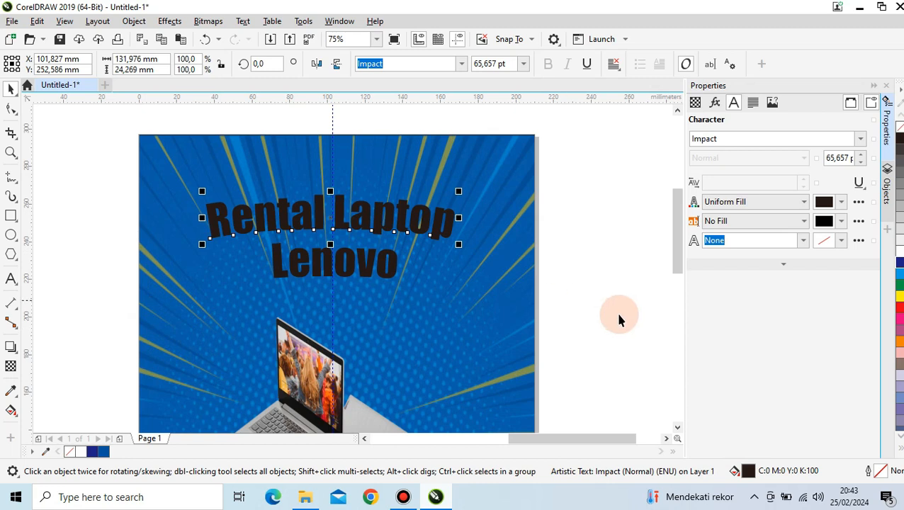
pyautogui.click(901, 249)
pyautogui.click(901, 249)
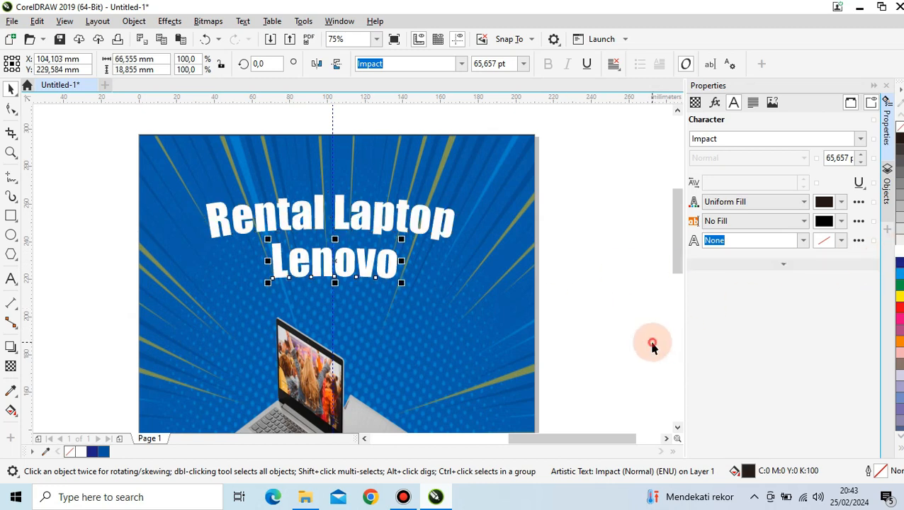
pyautogui.click(652, 344)
# Add a one-step outside contour with an offset of about 2.6 mm around the "Rental Laptop" text
pyautogui.click(281, 226)
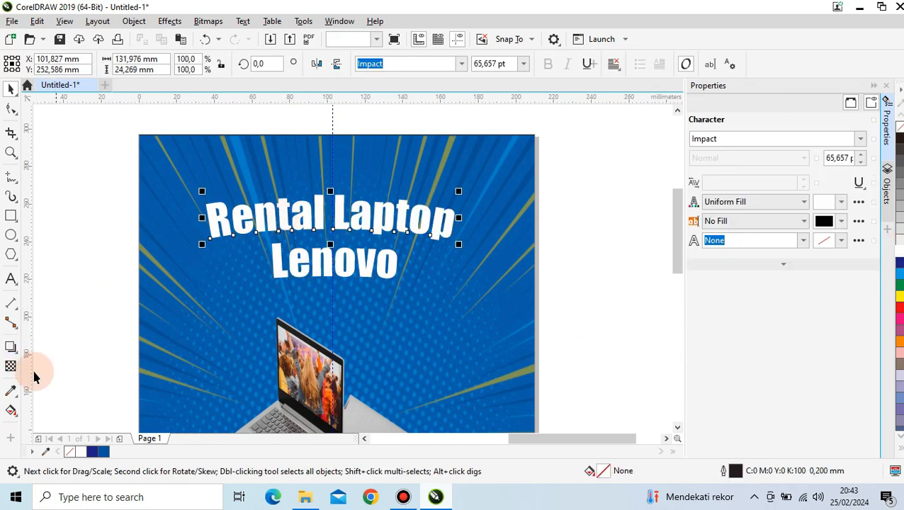
pyautogui.click(14, 347)
pyautogui.click(53, 364)
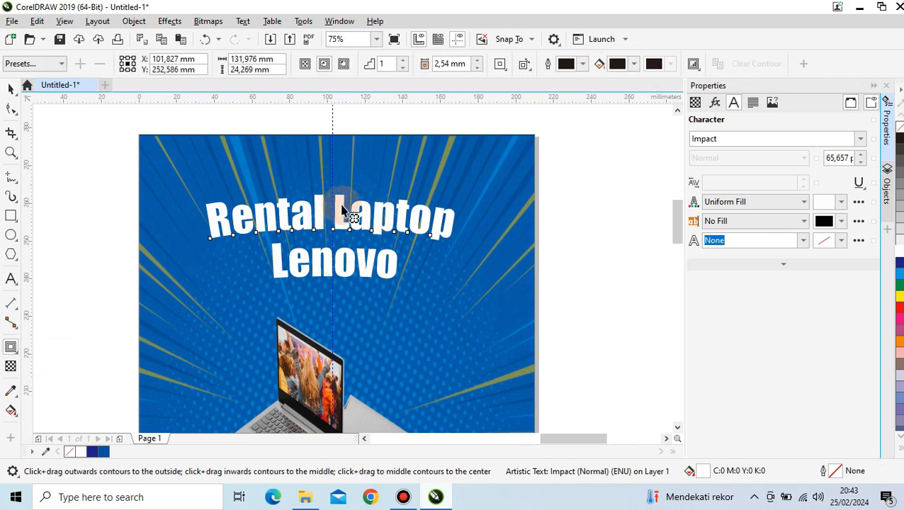
pyautogui.scroll(3, 341, 210)
pyautogui.moveTo(340, 235); pyautogui.dragTo(316, 213)
pyautogui.scroll(2, 306, 219)
pyautogui.scroll(-2, 375, 244)
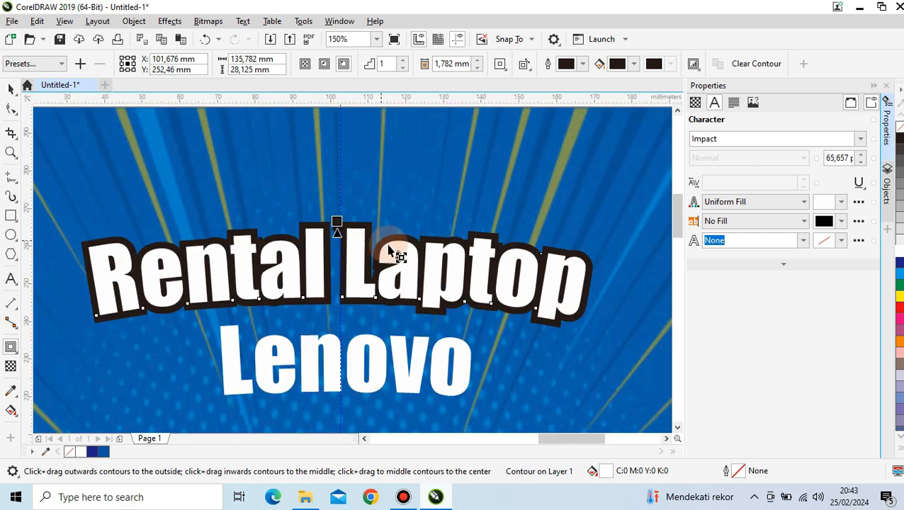
pyautogui.moveTo(329, 218); pyautogui.dragTo(338, 220)
pyautogui.scroll(2, 335, 217)
pyautogui.scroll(-4, 294, 236)
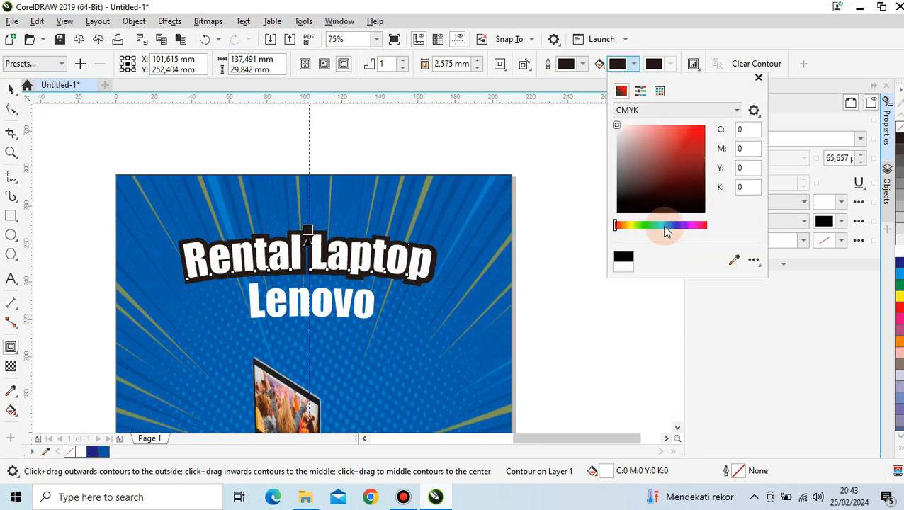
# Change the heading contour's fill to a light blue based on a colour sampled from the poster background
pyautogui.click(664, 227)
pyautogui.moveTo(672, 144); pyautogui.dragTo(666, 129)
pyautogui.click(735, 260)
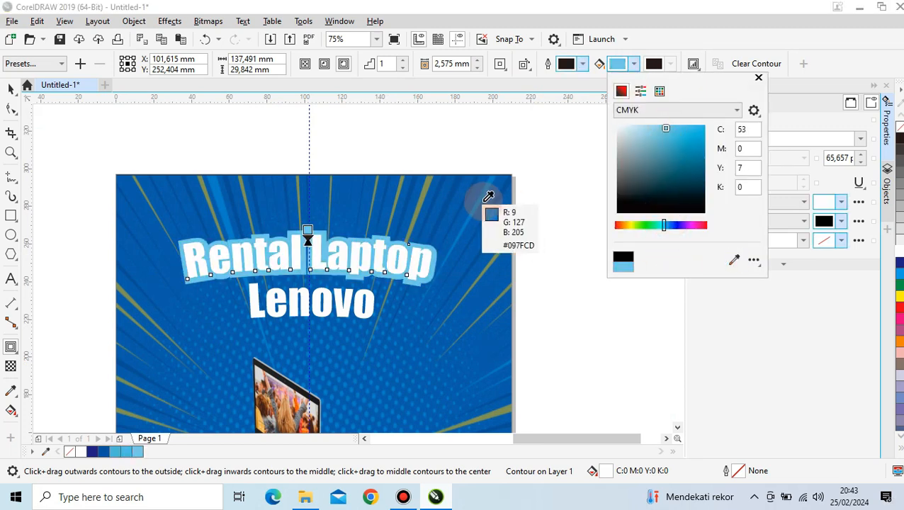
pyautogui.click(483, 201)
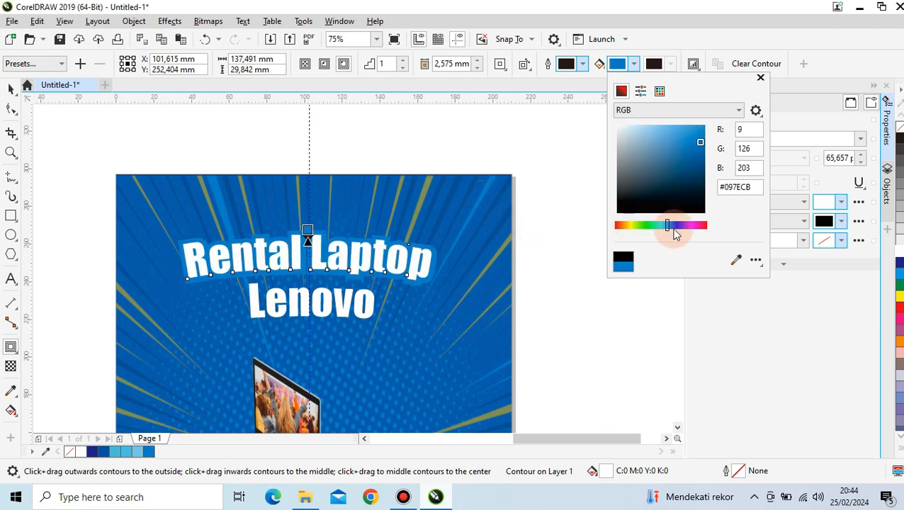
pyautogui.click(688, 141)
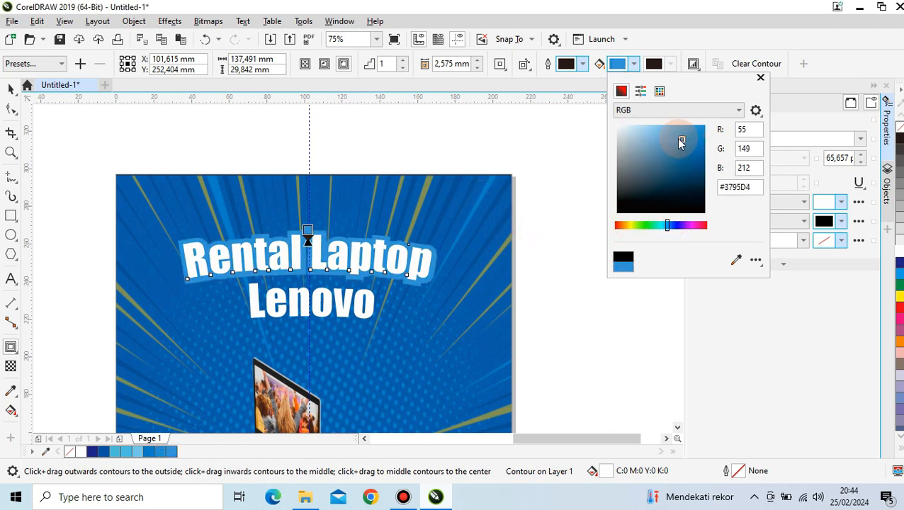
pyautogui.click(670, 137)
pyautogui.click(531, 354)
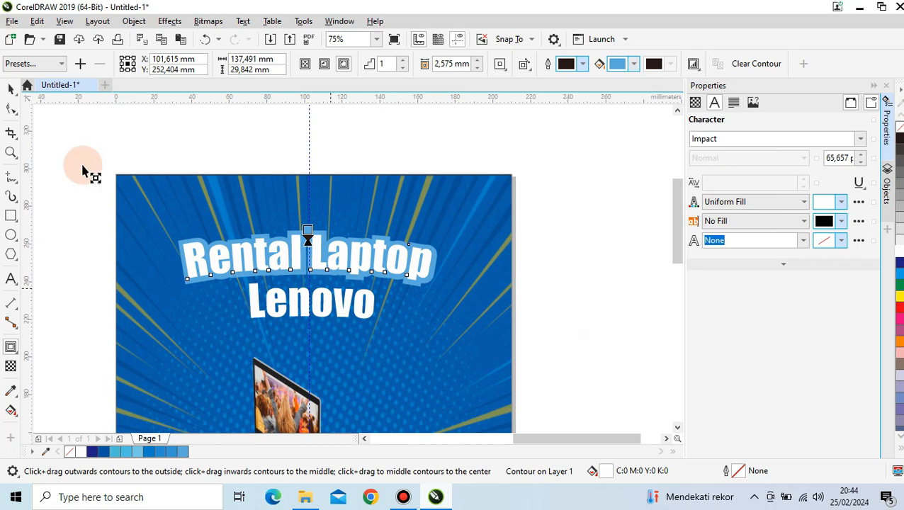
# Add a matching light blue outside contour around the "Lenovo" text
pyautogui.press('space')
pyautogui.click(301, 304)
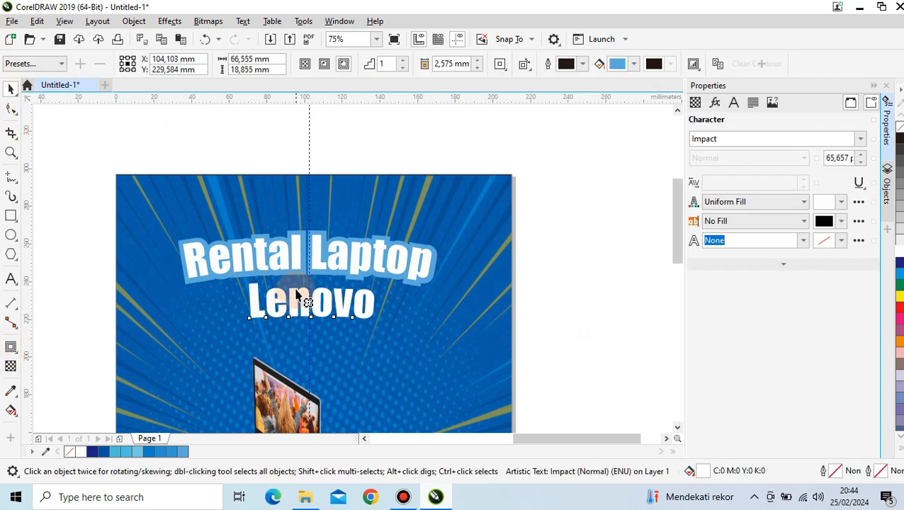
pyautogui.scroll(2, 311, 301)
pyautogui.moveTo(311, 296); pyautogui.dragTo(311, 272)
pyautogui.scroll(-2, 337, 304)
pyautogui.click(163, 133)
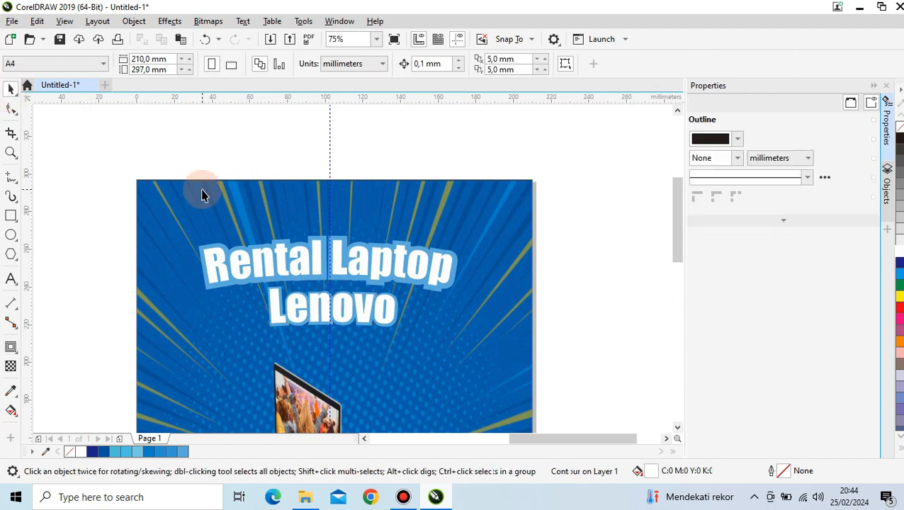
pyautogui.scroll(-2, 355, 301)
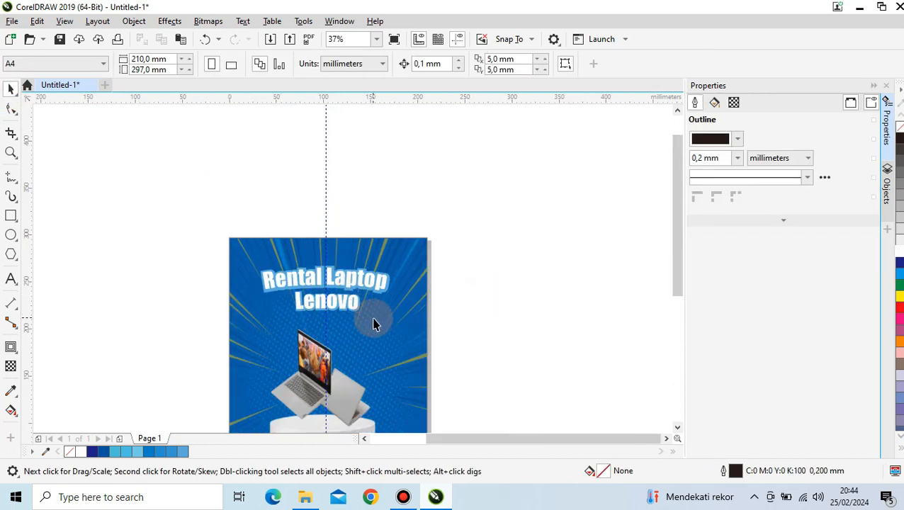
# Draw a rectangle about 34 mm wide and 7.7 mm high below the "Lenovo" text
pyautogui.scroll(1, 319, 318)
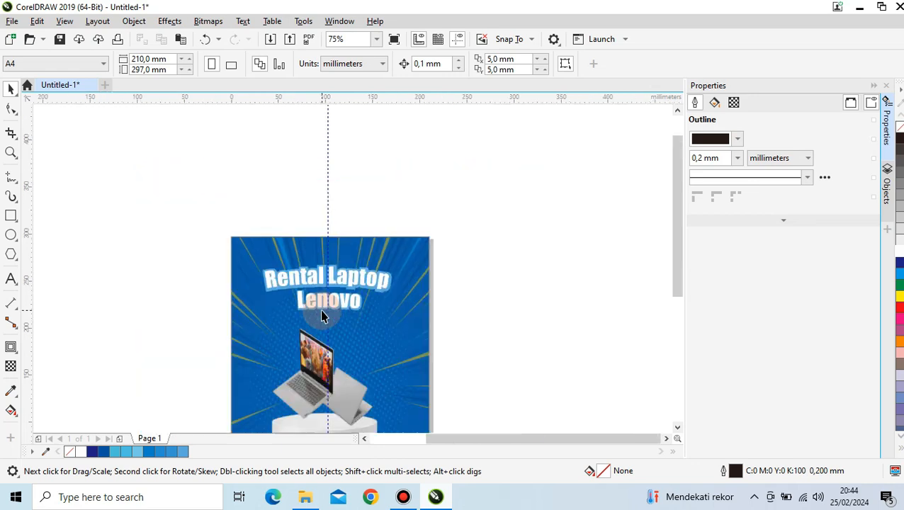
pyautogui.click(13, 218)
pyautogui.scroll(3, 340, 312)
pyautogui.moveTo(138, 327); pyautogui.dragTo(257, 355)
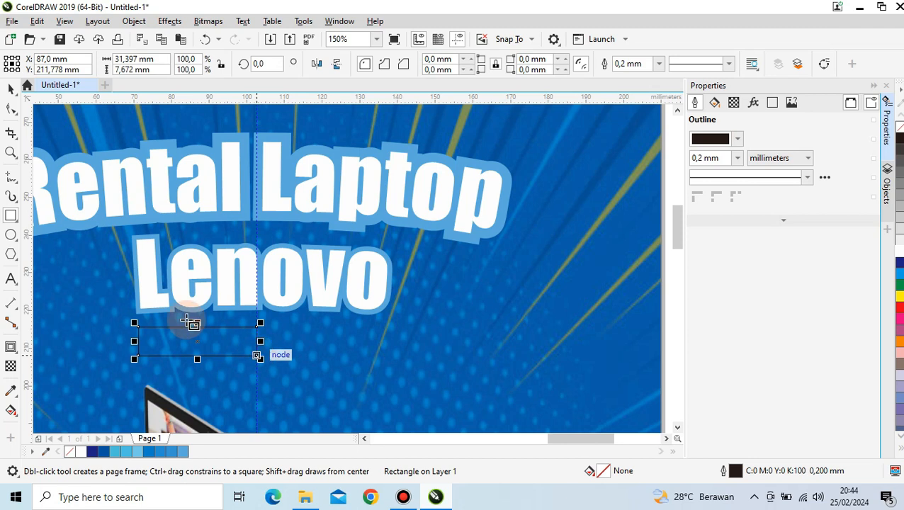
pyautogui.click(12, 94)
pyautogui.scroll(2, 214, 362)
pyautogui.moveTo(302, 323); pyautogui.dragTo(324, 321)
# Round the rectangle's corners by about 1.7 mm and give it a white fill and white outline
pyautogui.click(11, 108)
pyautogui.moveTo(324, 288); pyautogui.dragTo(309, 303)
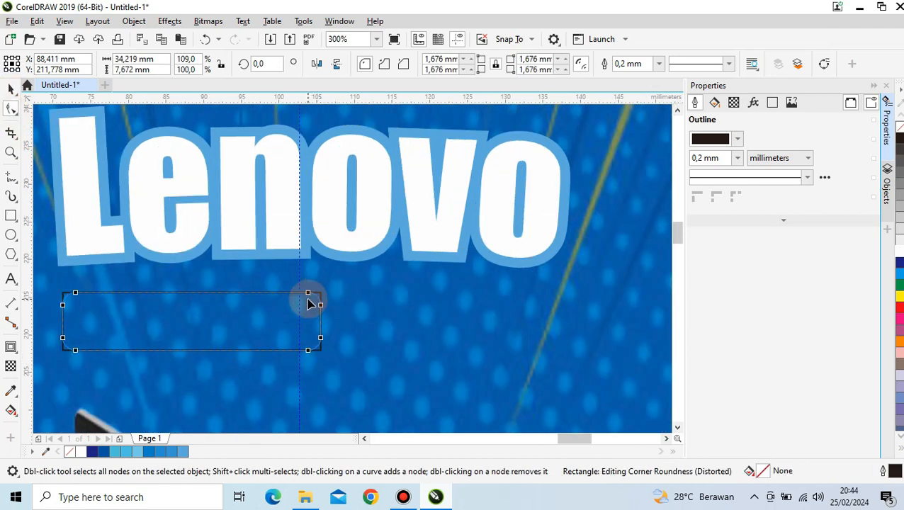
pyautogui.click(898, 245)
pyautogui.press('space')
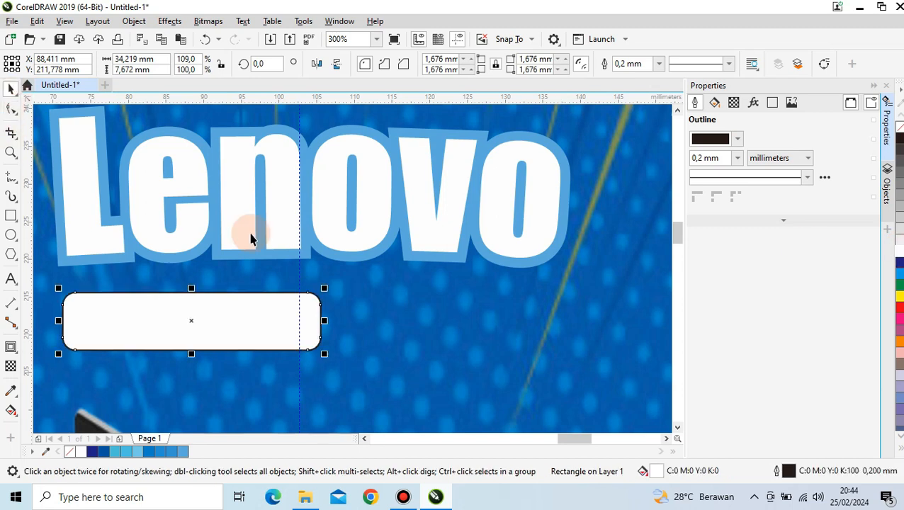
pyautogui.scroll(-2, 387, 307)
pyautogui.click(300, 351)
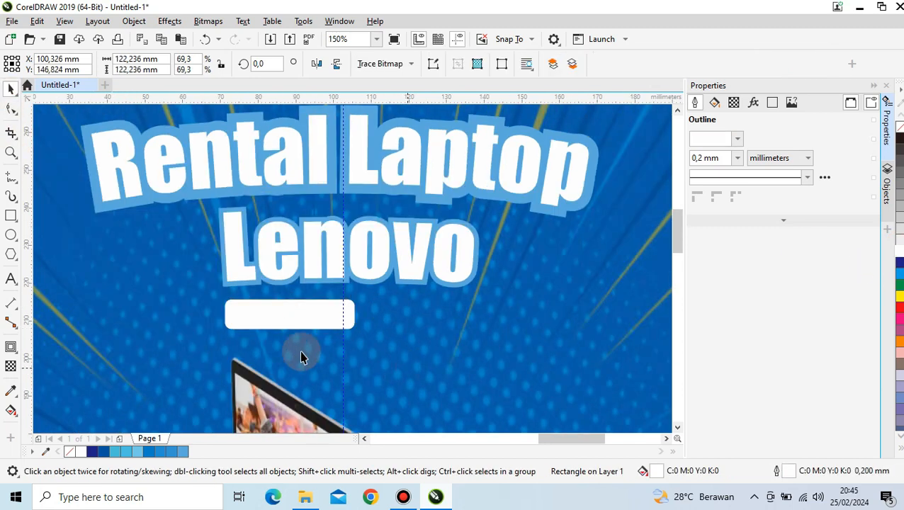
pyautogui.scroll(-2, 300, 350)
pyautogui.press('Escape')
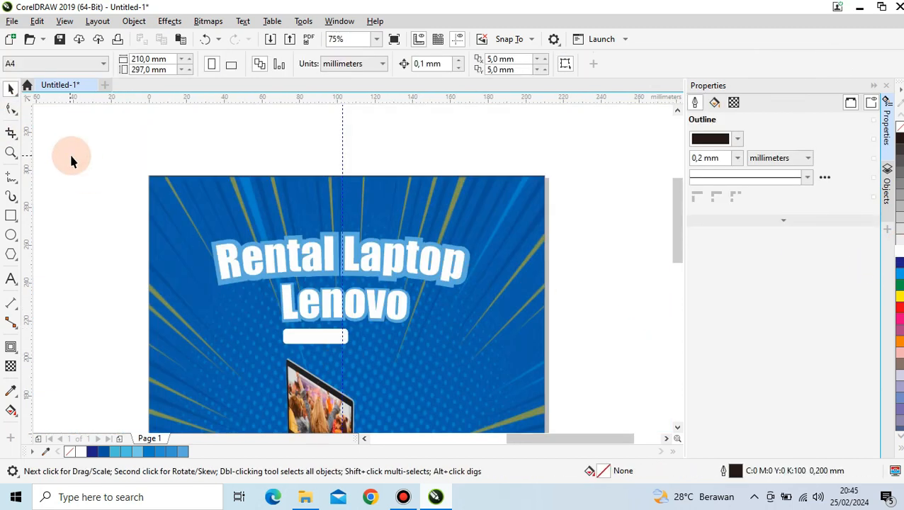
# Add the artistic text "Discount Up to" over the white rounded rectangle
pyautogui.click(11, 279)
pyautogui.scroll(4, 312, 337)
pyautogui.click(317, 334)
pyautogui.write('Discoun')
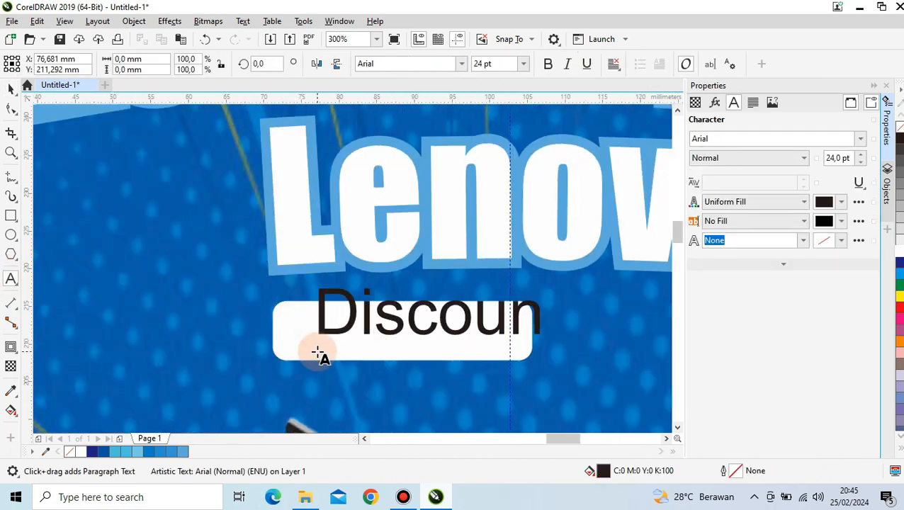
pyautogui.write('t Up')
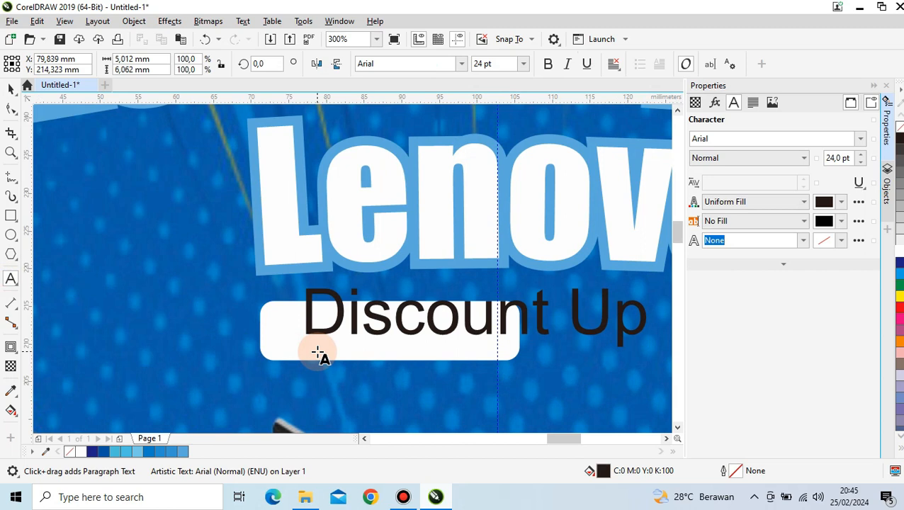
pyautogui.write(' to')
pyautogui.hotkey('ctrl', 'space')
# Set the "Discount Up to" text to 10 pt bold
pyautogui.scroll(-2, 360, 285)
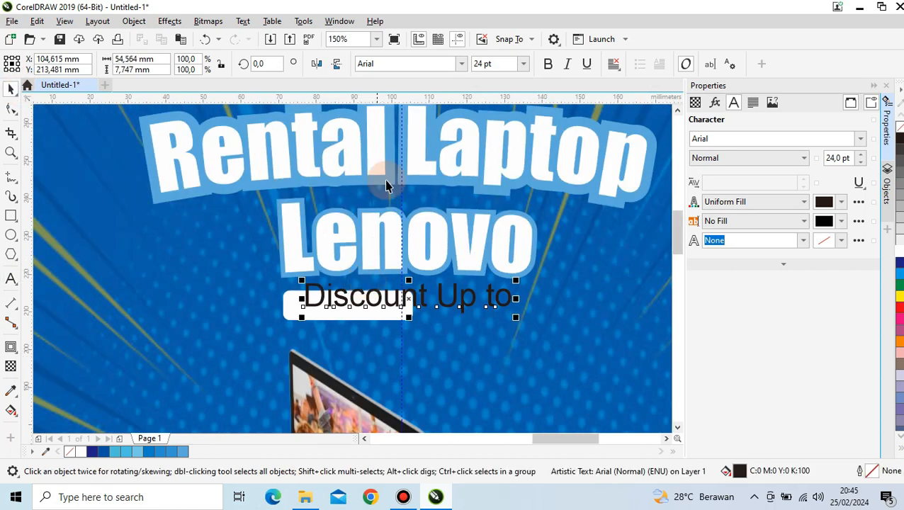
pyautogui.click(520, 65)
pyautogui.click(503, 132)
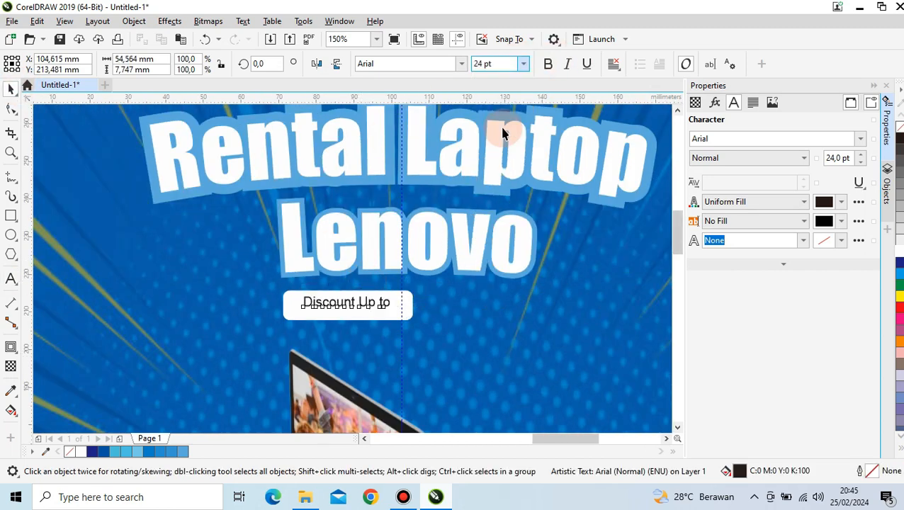
pyautogui.click(547, 64)
# Centre the "Discount Up to" text horizontally and vertically on the white rounded rectangle
pyautogui.moveTo(346, 303); pyautogui.dragTo(401, 341)
pyautogui.keyDown('shift'); pyautogui.click(354, 310); pyautogui.keyUp('shift')
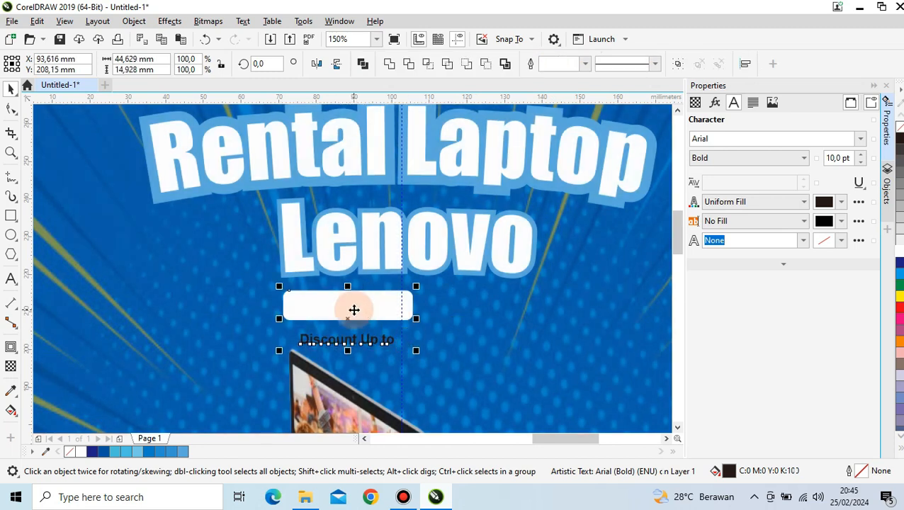
pyautogui.press('c')
pyautogui.press('e')
pyautogui.press('Escape')
pyautogui.scroll(4, 324, 298)
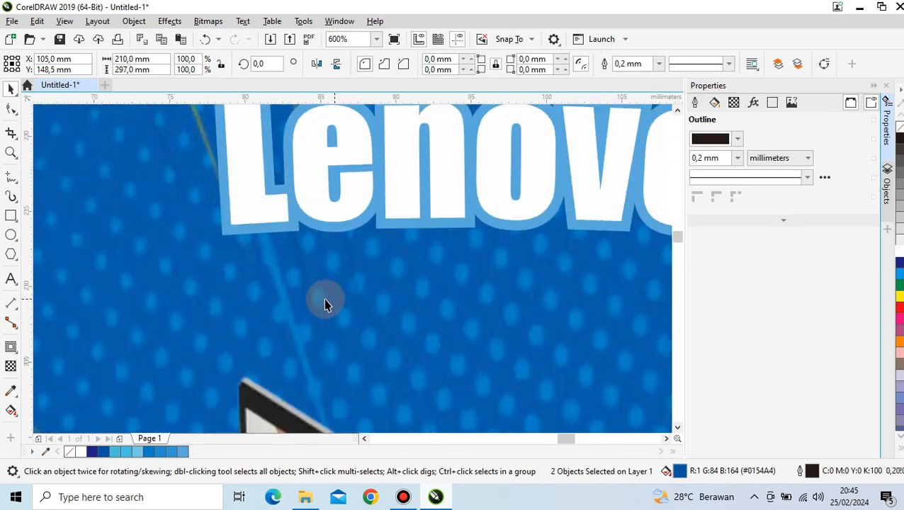
pyautogui.scroll(-2, 323, 299)
# Remove the bold style from the words "Up to", leaving only "Discount" in bold
pyautogui.click(383, 266)
pyautogui.click(349, 278)
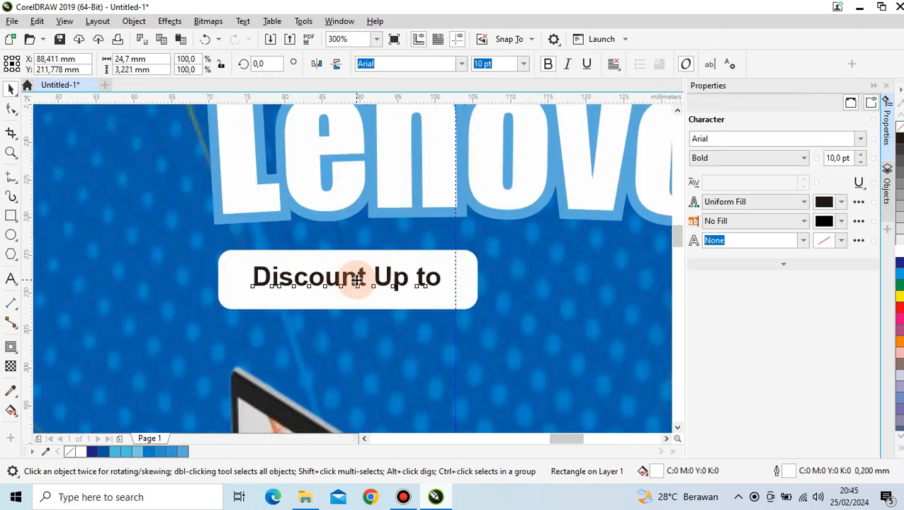
pyautogui.click(547, 63)
pyautogui.click(520, 288)
pyautogui.click(11, 89)
pyautogui.click(11, 89)
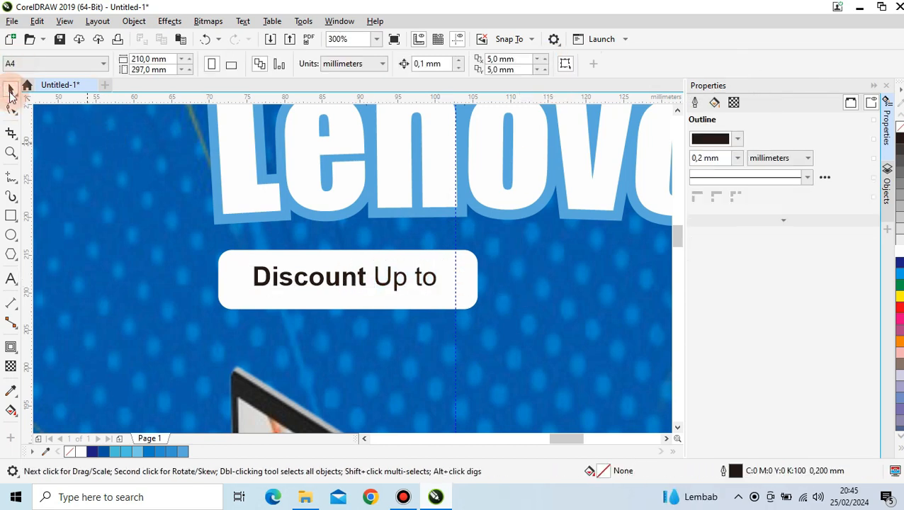
# Colour the whole "Discount Up to" text dark blue
pyautogui.click(319, 283)
pyautogui.doubleClick(256, 278)
pyautogui.moveTo(255, 278); pyautogui.dragTo(434, 278)
pyautogui.click(92, 452)
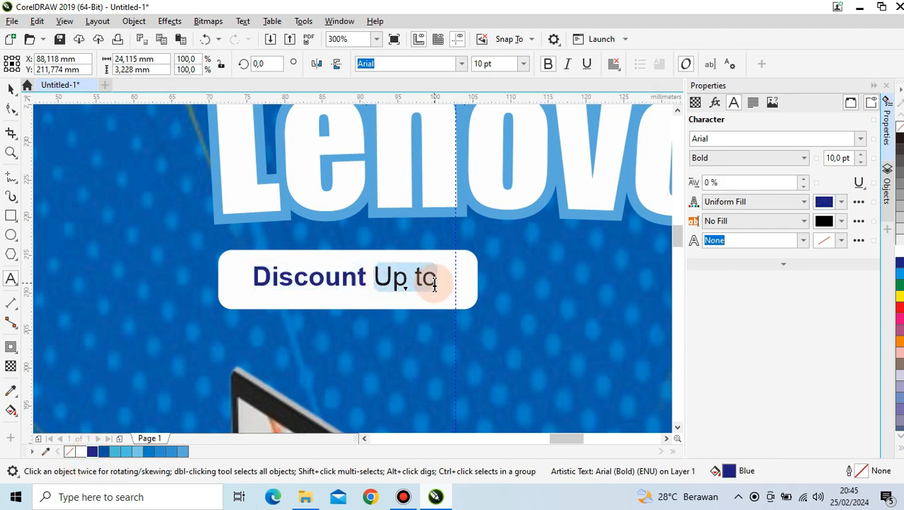
pyautogui.scroll(-3, 227, 253)
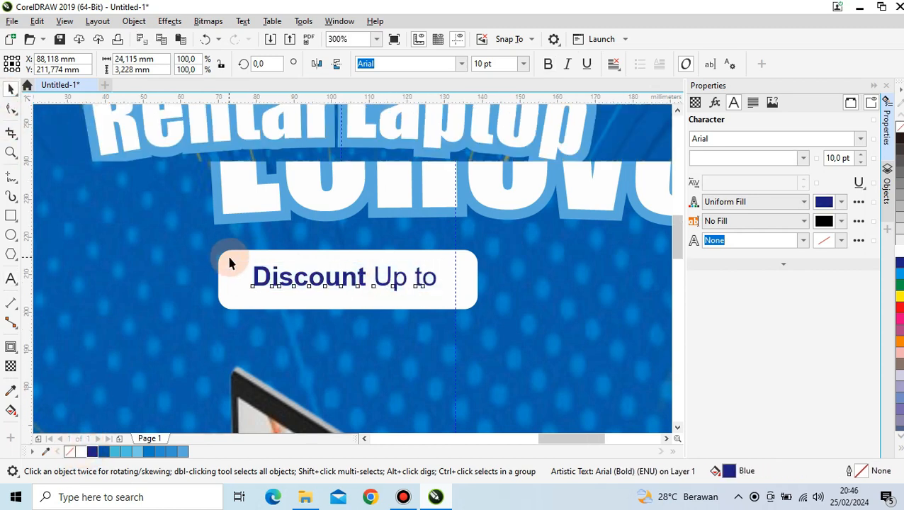
pyautogui.click(551, 242)
# Enlarge the "Discount Up to" text to 12 pt and recentre it inside the white label
pyautogui.scroll(3, 238, 255)
pyautogui.click(238, 255)
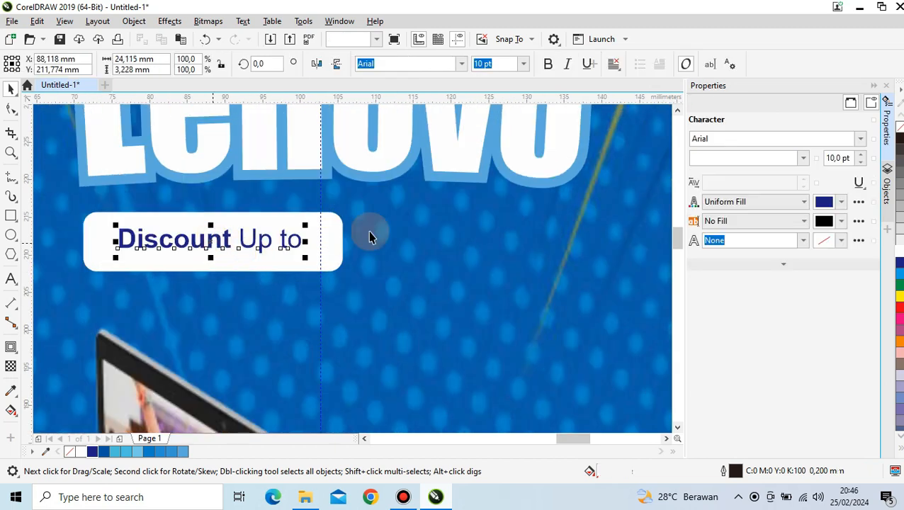
pyautogui.click(523, 64)
pyautogui.click(497, 159)
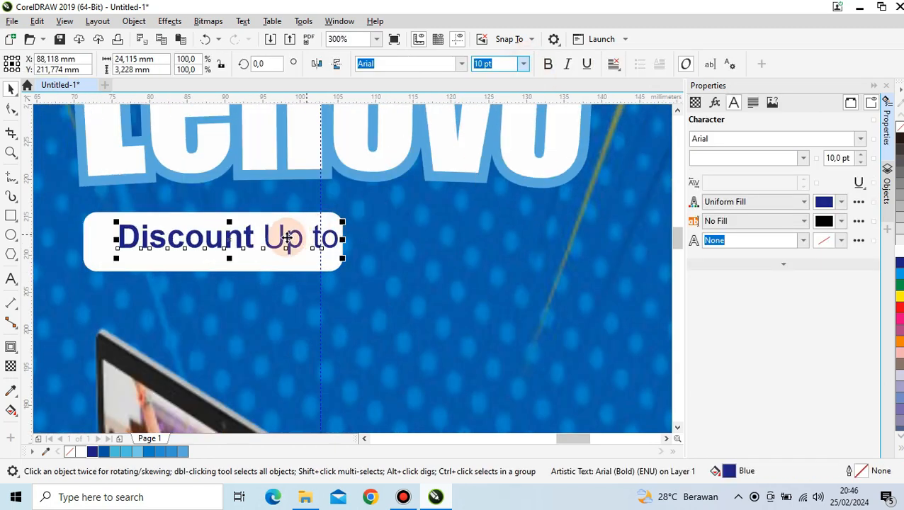
pyautogui.moveTo(229, 239); pyautogui.dragTo(213, 245)
pyautogui.scroll(-3, 334, 269)
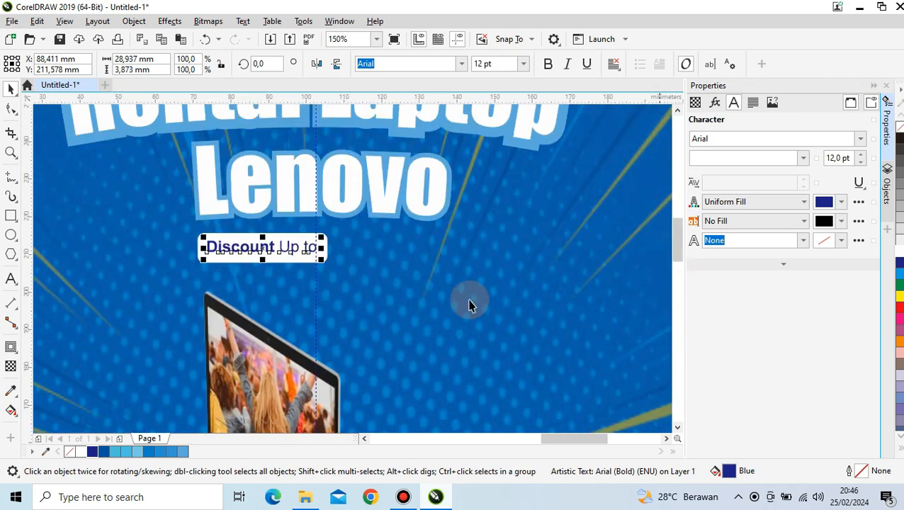
pyautogui.press('Escape')
# Add the text "35%" beside the discount label, enlarge it to about 78 pt and place it against the label's lower right
pyautogui.scroll(2, 376, 300)
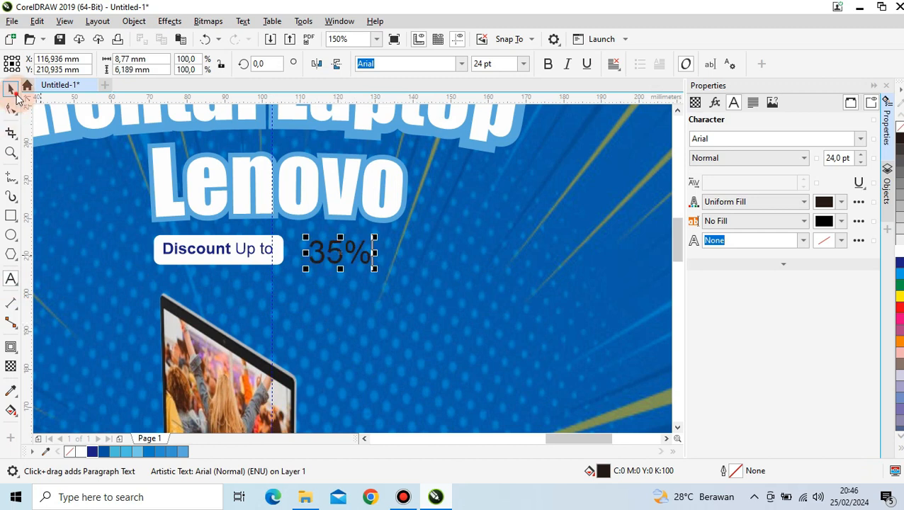
pyautogui.click(15, 92)
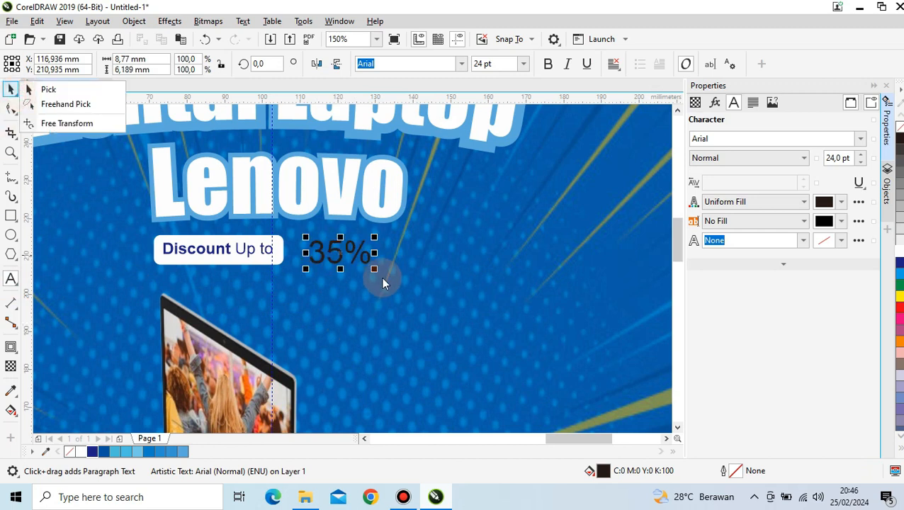
pyautogui.click(45, 90)
pyautogui.moveTo(374, 268); pyautogui.dragTo(533, 379)
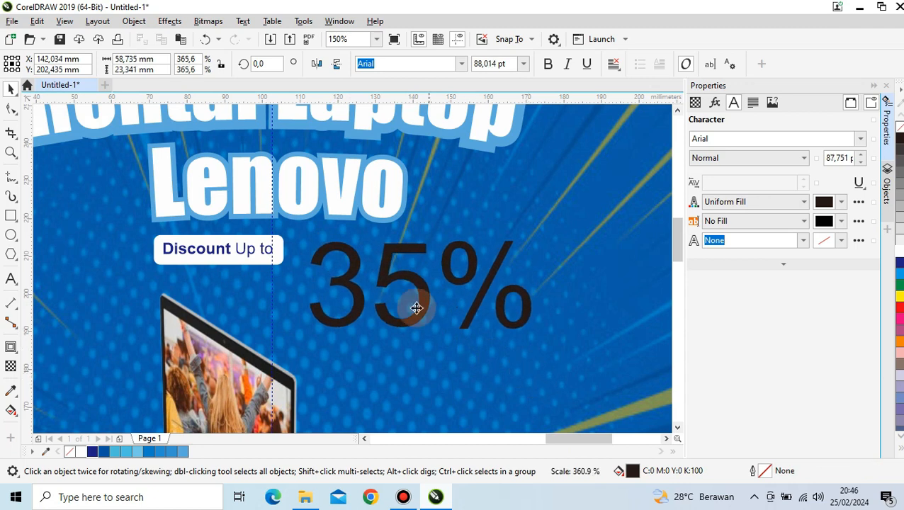
pyautogui.scroll(-2, 387, 280)
pyautogui.moveTo(457, 305); pyautogui.dragTo(445, 300)
pyautogui.moveTo(390, 276); pyautogui.dragTo(389, 285)
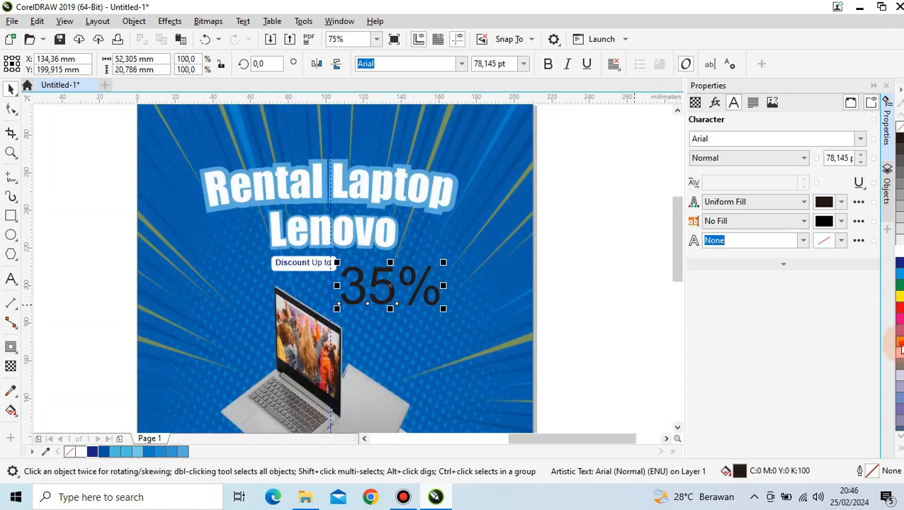
# Fill "35%" with orange and add a one-step outside contour with an offset of about 0.85 mm
pyautogui.click(10, 346)
pyautogui.scroll(5, 354, 301)
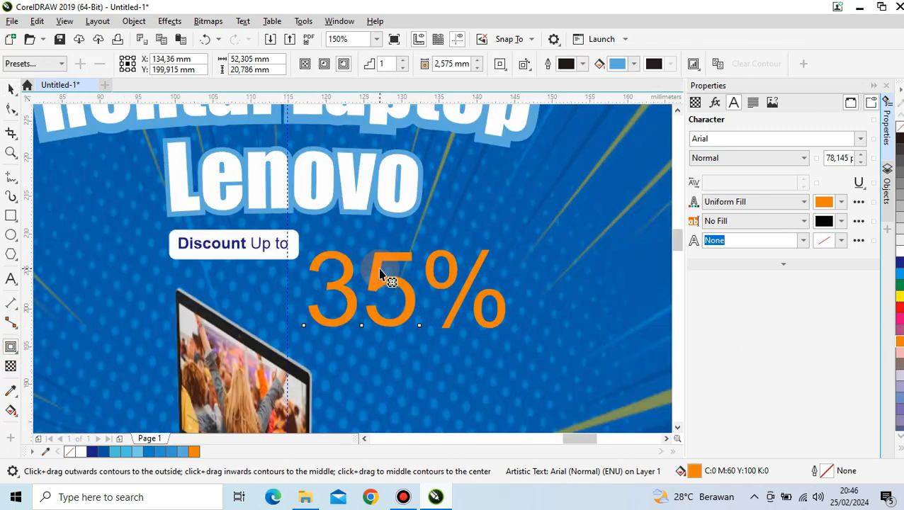
pyautogui.moveTo(383, 244)
pyautogui.mouseDown()
pyautogui.moveTo(392, 234)
pyautogui.moveTo(384, 232)
pyautogui.mouseUp()
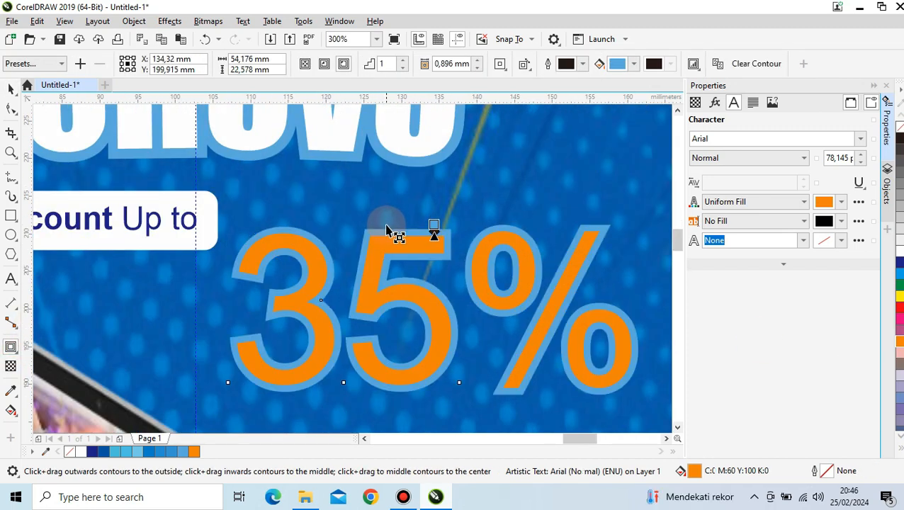
pyautogui.scroll(-3, 337, 275)
pyautogui.moveTo(384, 253); pyautogui.dragTo(389, 245)
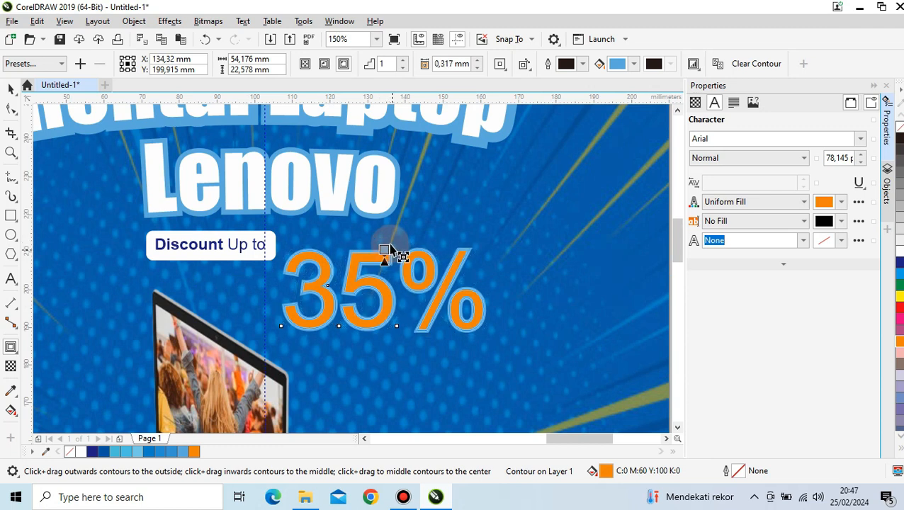
pyautogui.scroll(2, 388, 251)
pyautogui.moveTo(394, 249); pyautogui.dragTo(395, 238)
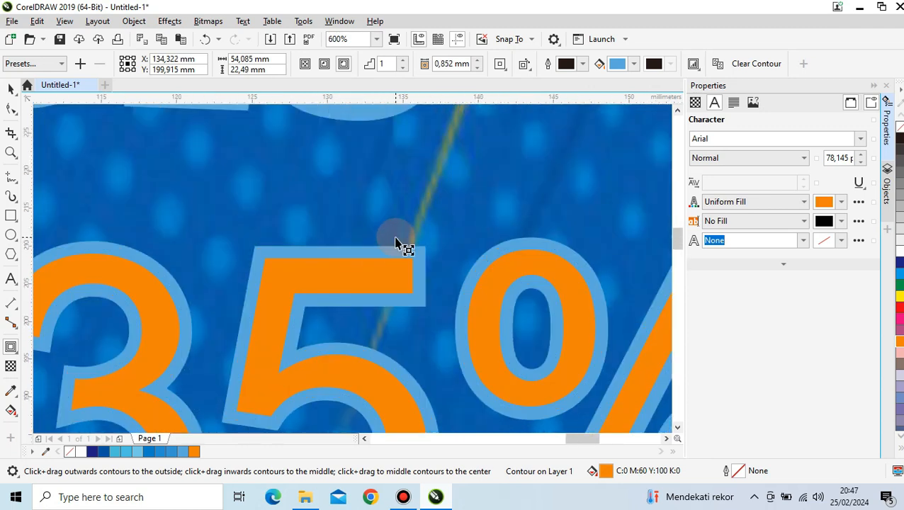
pyautogui.scroll(-6, 394, 237)
# Change the fill colour of the "35%" contour to white
pyautogui.click(635, 64)
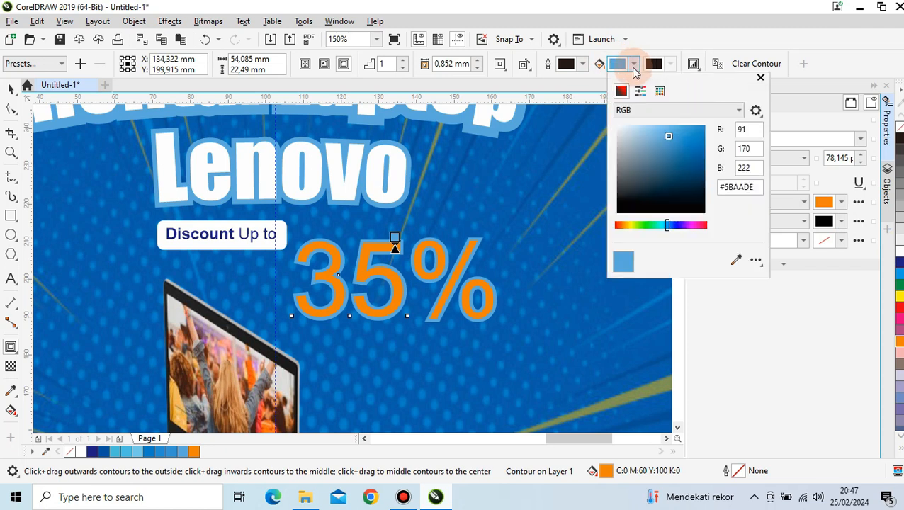
pyautogui.click(618, 126)
pyautogui.click(11, 89)
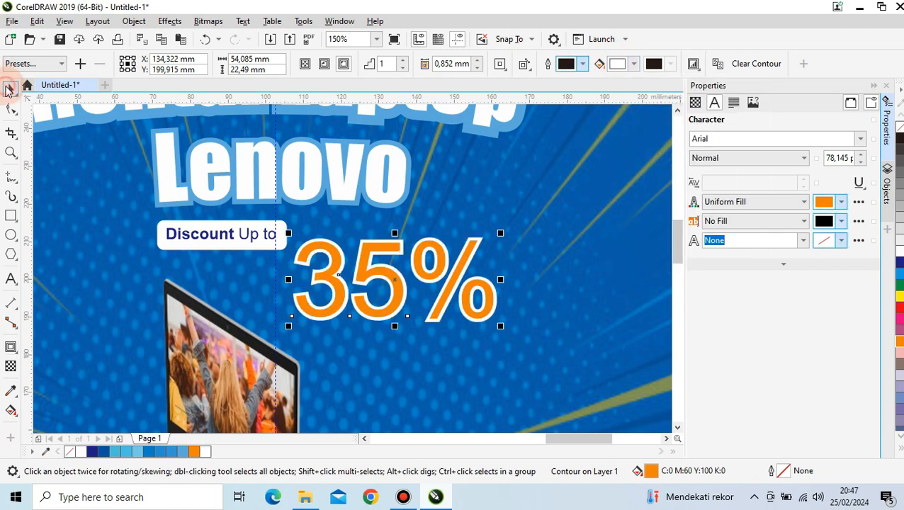
pyautogui.scroll(-2, 327, 300)
pyautogui.click(586, 272)
# Import the image logo_poster-removebg-preview from the K1 folder and place it next to the poster
pyautogui.rightClick(524, 164)
pyautogui.click(564, 237)
pyautogui.hotkey('ctrl', 'i')
pyautogui.click(355, 210)
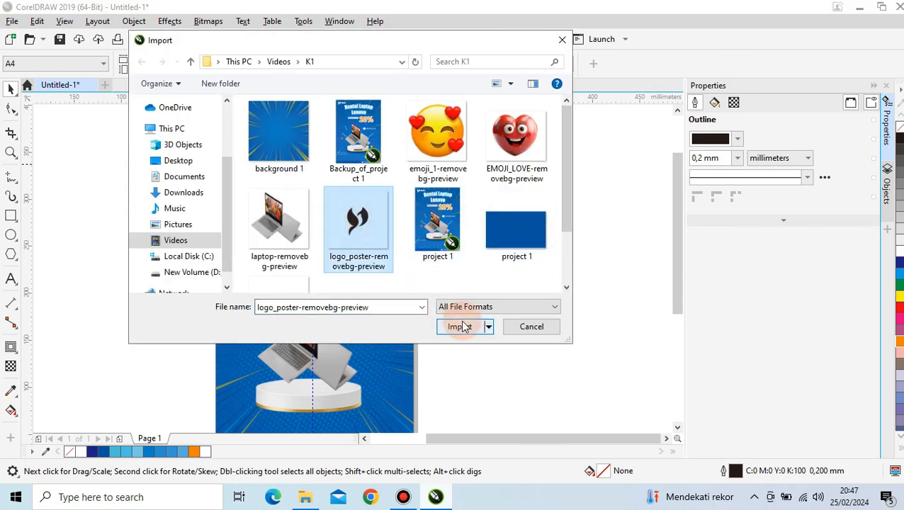
pyautogui.click(459, 325)
pyautogui.click(350, 142)
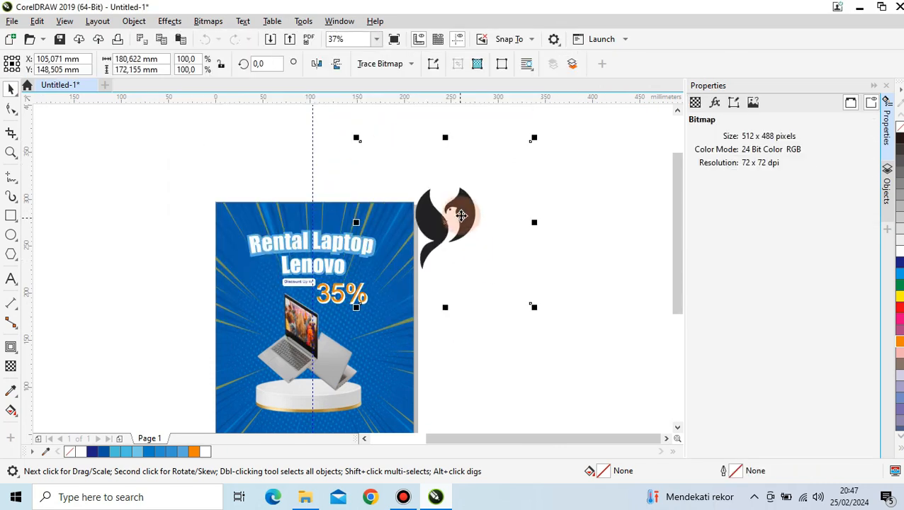
# Trace the imported logo bitmap into vector shapes and delete the original bitmap
pyautogui.click(414, 66)
pyautogui.click(472, 227)
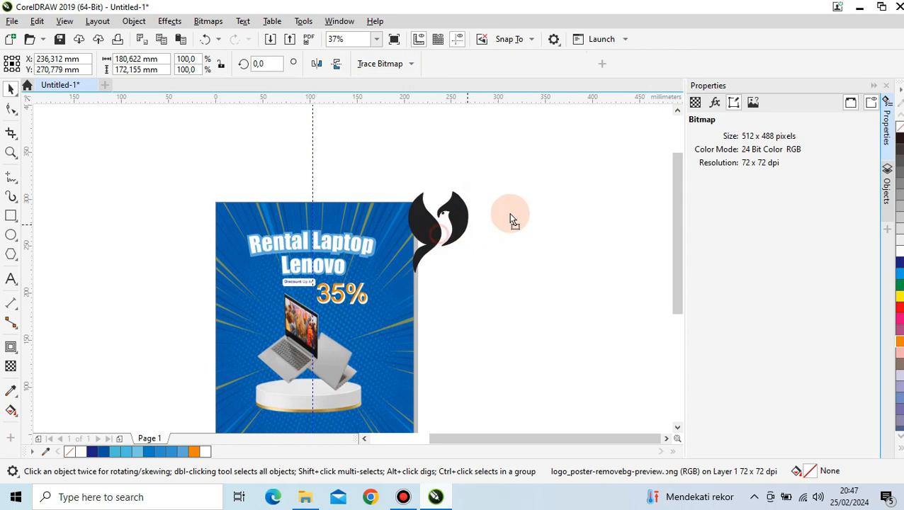
pyautogui.moveTo(511, 214); pyautogui.dragTo(513, 213)
pyautogui.click(517, 292)
pyautogui.click(450, 216)
pyautogui.click(429, 234)
pyautogui.press('Delete')
# Fill the traced logo with white, scale it down and place it in the poster's upper-left corner
pyautogui.click(498, 204)
pyautogui.moveTo(549, 257); pyautogui.dragTo(535, 226)
pyautogui.moveTo(510, 196); pyautogui.dragTo(247, 228)
pyautogui.scroll(4, 248, 228)
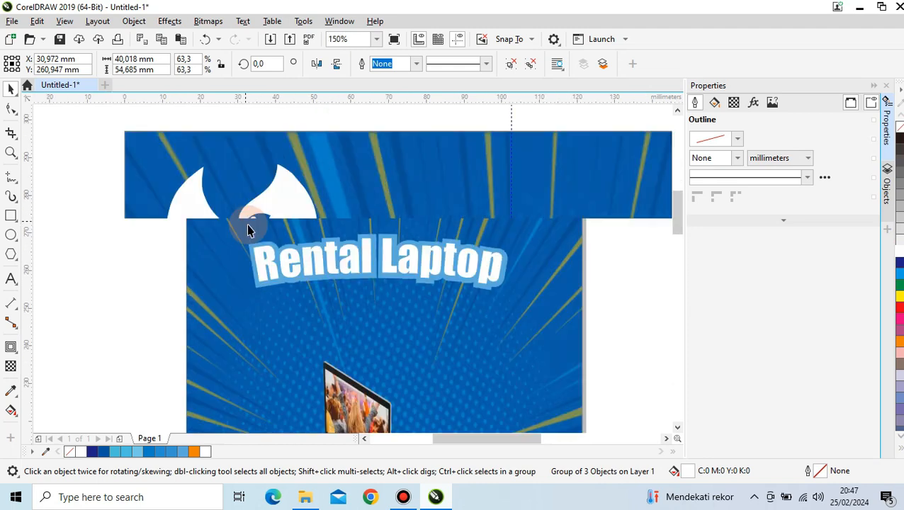
pyautogui.moveTo(319, 373); pyautogui.dragTo(243, 259)
pyautogui.moveTo(217, 189); pyautogui.dragTo(215, 178)
pyautogui.moveTo(238, 245)
pyautogui.mouseDown()
pyautogui.moveTo(249, 255)
pyautogui.moveTo(234, 239)
pyautogui.mouseUp()
pyautogui.click(45, 254)
# Add the artistic text "Logo" to the right of the white bird logo
pyautogui.click(11, 279)
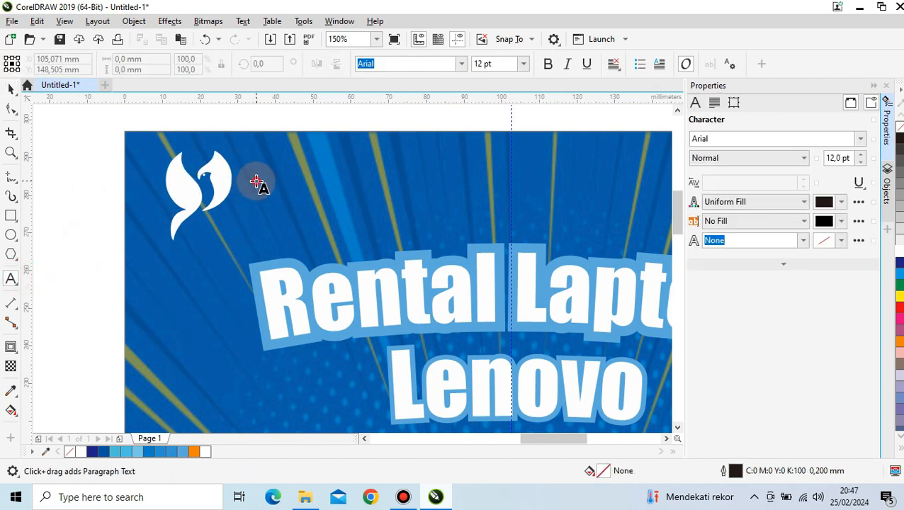
pyautogui.click(257, 181)
pyautogui.write('Logo')
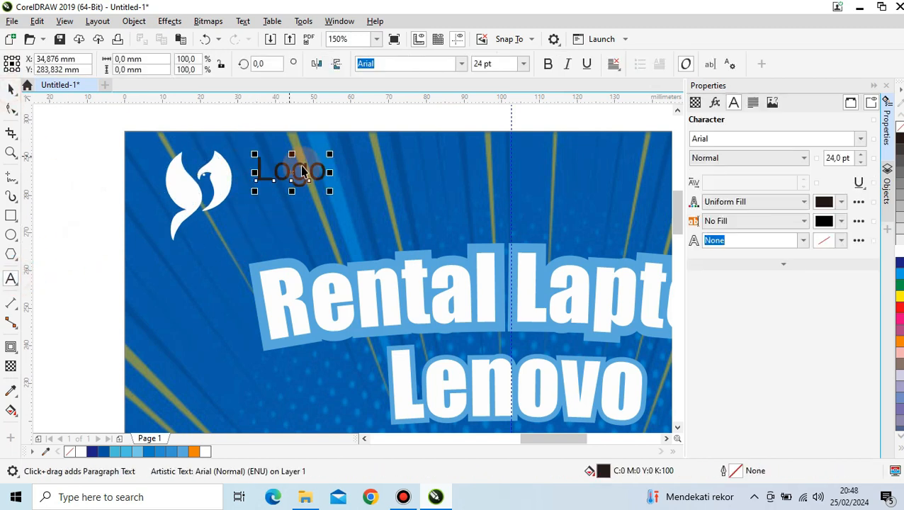
# Set the "Logo" text to the Impact font, colour it white and move it closer to the bird logo
pyautogui.hotkey('ctrl', 'space')
pyautogui.moveTo(289, 175); pyautogui.dragTo(288, 183)
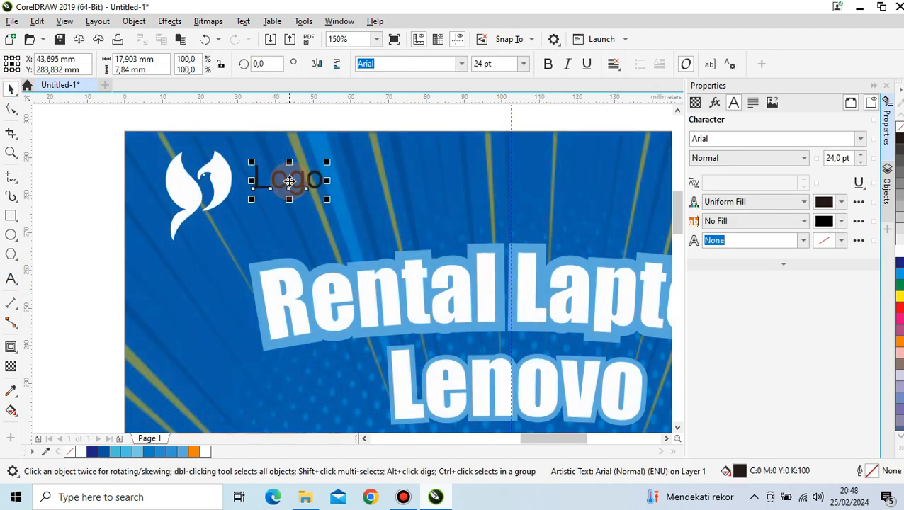
pyautogui.click(461, 64)
pyautogui.click(450, 108)
pyautogui.click(295, 178)
pyautogui.moveTo(295, 178); pyautogui.dragTo(291, 183)
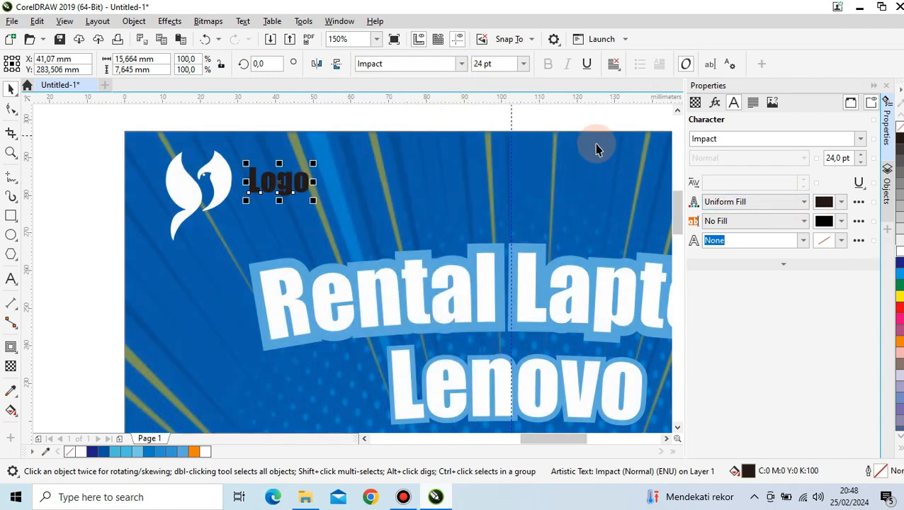
pyautogui.click(407, 122)
pyautogui.scroll(-2, 251, 197)
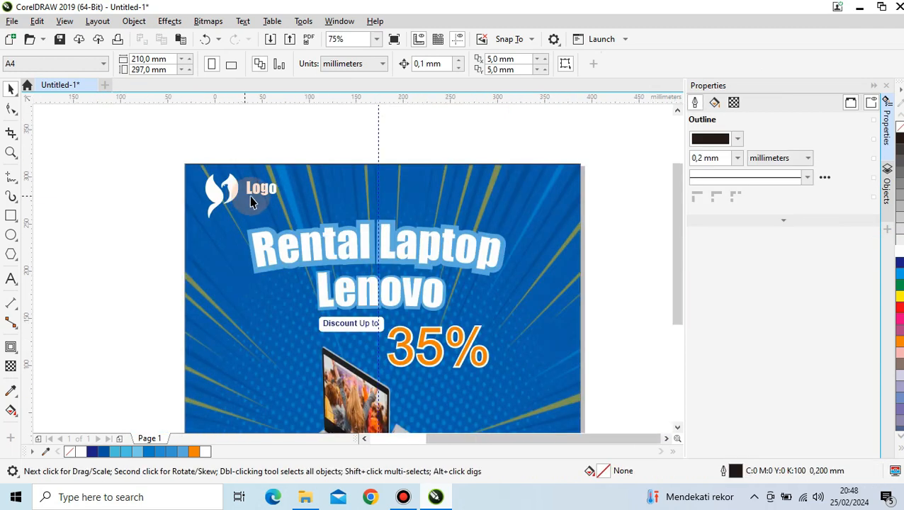
# Stretch the 35% text slightly taller and give it a white outward contour with a 1.436 mm offset
pyautogui.scroll(3, 347, 289)
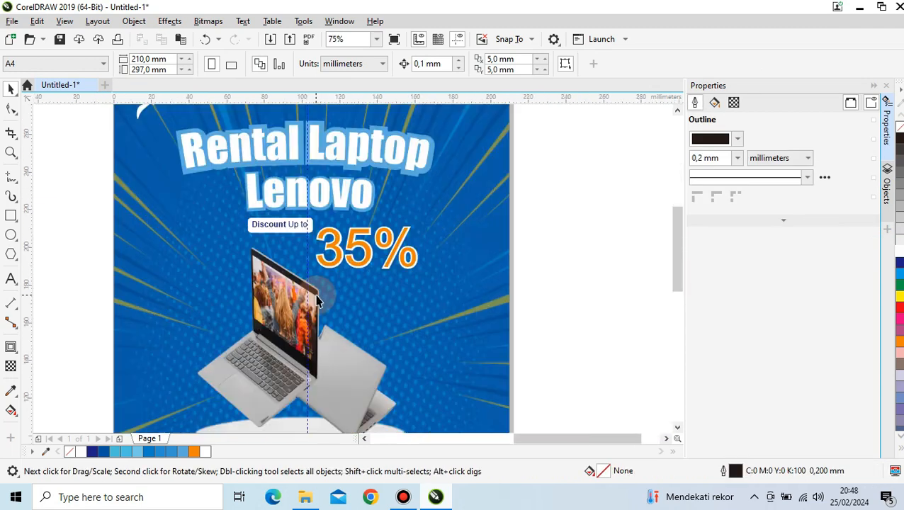
pyautogui.click(350, 273)
pyautogui.moveTo(348, 322); pyautogui.dragTo(347, 336)
pyautogui.moveTo(347, 291); pyautogui.dragTo(377, 250)
pyautogui.click(10, 347)
pyautogui.scroll(2, 355, 233)
pyautogui.scroll(-3, 377, 253)
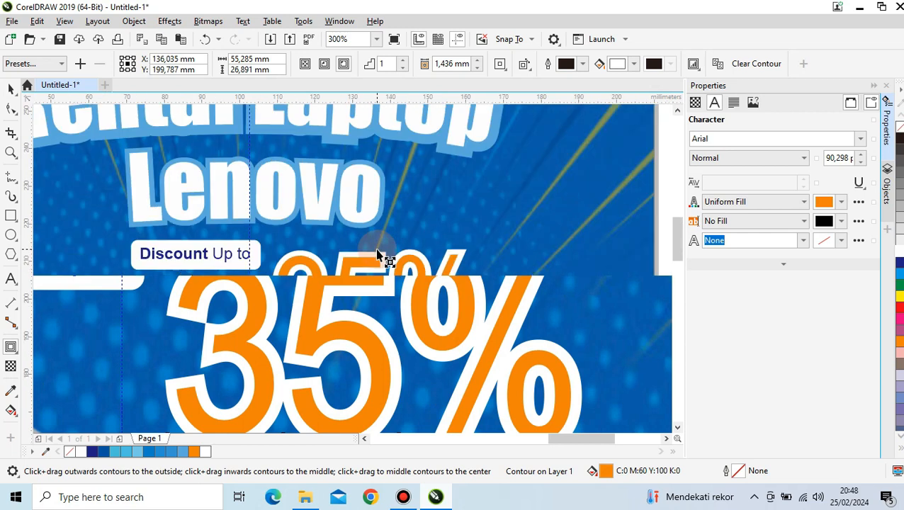
pyautogui.press('space')
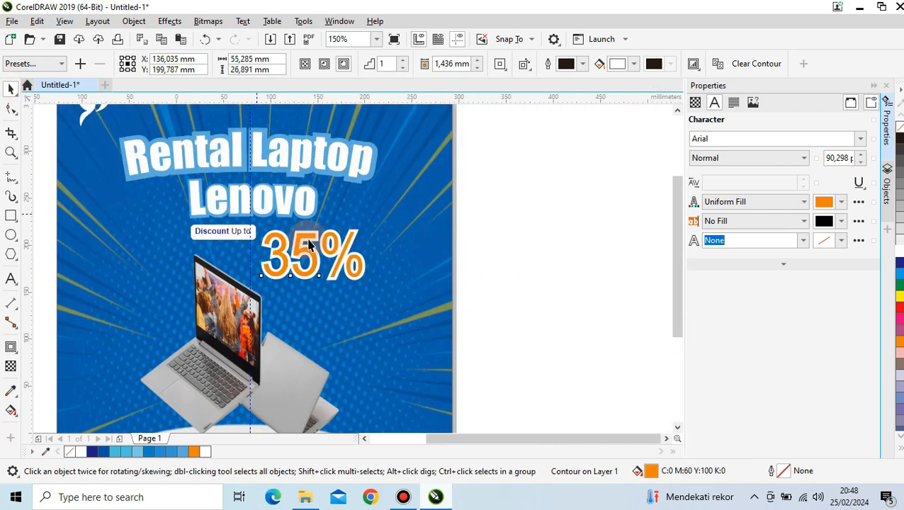
pyautogui.click(578, 276)
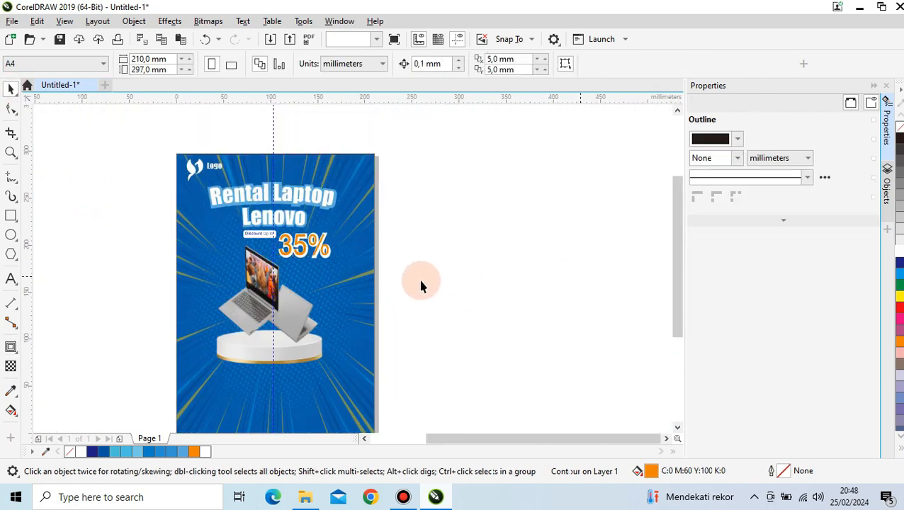
# Add the artistic text "LENOVO" beside the poster, enlarged to 33.64 pt and set in the Impact font
pyautogui.scroll(-1, 399, 315)
pyautogui.scroll(1, 329, 369)
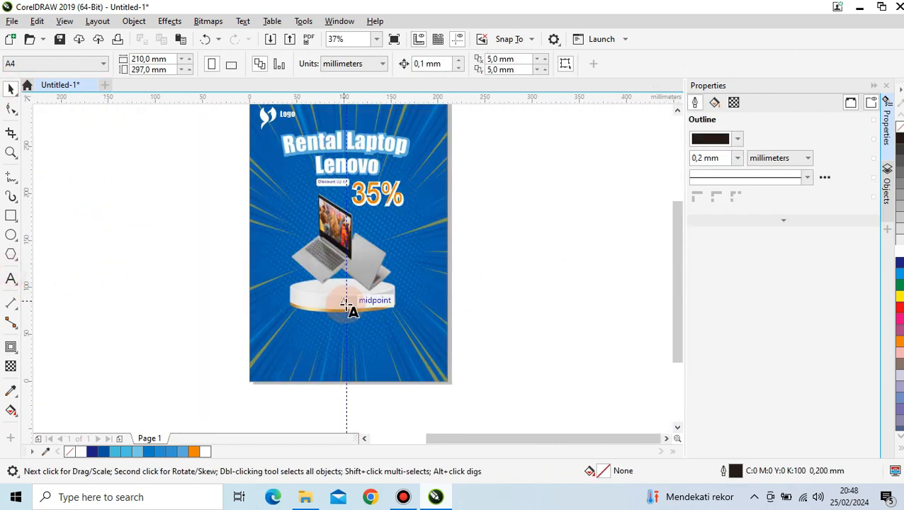
pyautogui.click(499, 285)
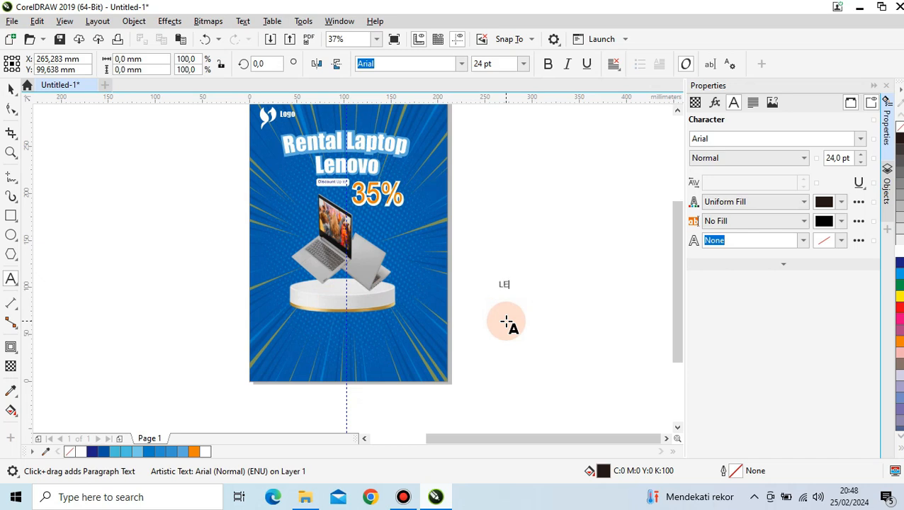
pyautogui.hotkey('ctrl', 'space')
pyautogui.moveTo(536, 290); pyautogui.dragTo(505, 287)
pyautogui.click(462, 64)
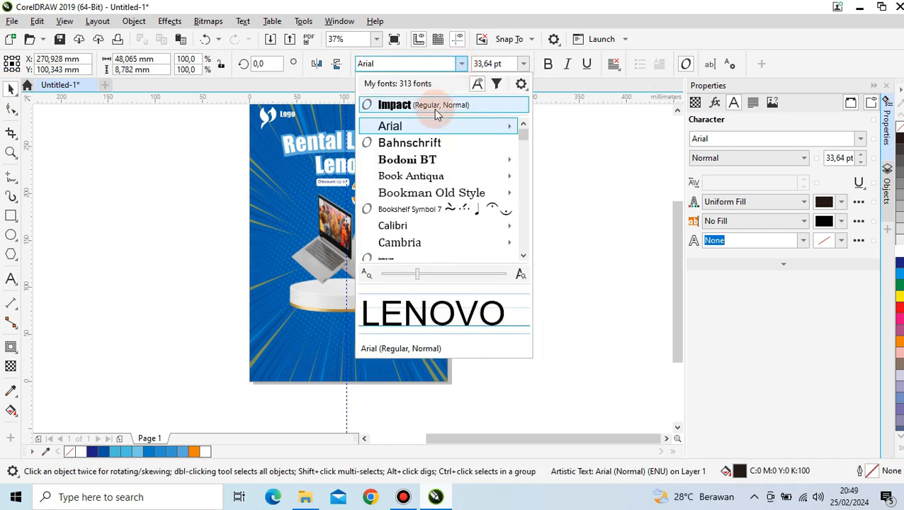
pyautogui.click(425, 104)
# Place the LENOVO text on the podium's front, centred on the vertical guideline and resized to about 47.4 by 8.4 mm
pyautogui.moveTo(496, 284); pyautogui.dragTo(348, 306)
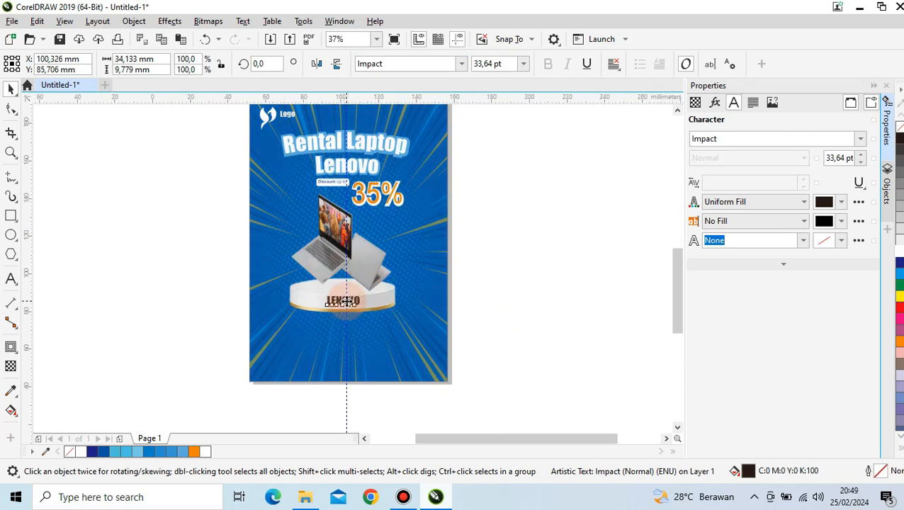
pyautogui.scroll(3, 361, 312)
pyautogui.moveTo(413, 300); pyautogui.dragTo(458, 301)
pyautogui.moveTo(366, 299); pyautogui.dragTo(349, 306)
pyautogui.scroll(2, 347, 303)
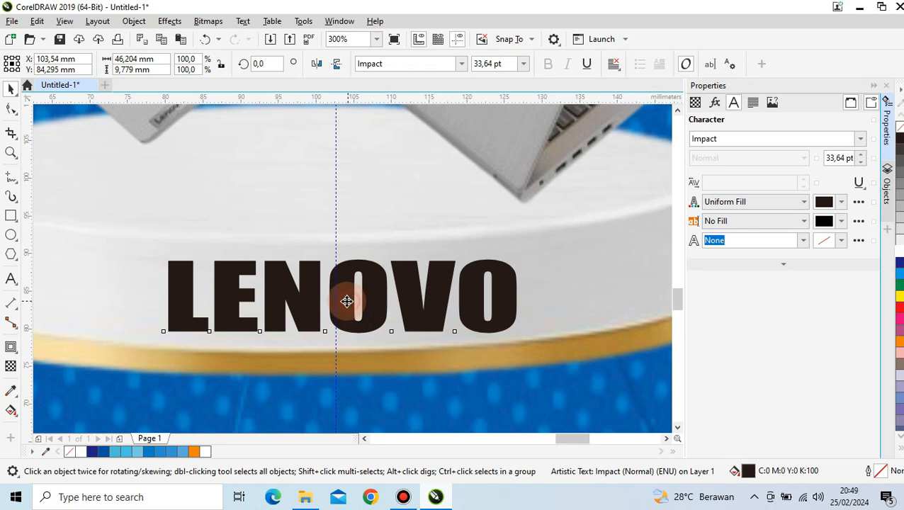
pyautogui.moveTo(335, 337); pyautogui.dragTo(336, 327)
pyautogui.moveTo(518, 293); pyautogui.dragTo(530, 293)
pyautogui.moveTo(384, 299); pyautogui.dragTo(380, 316)
pyautogui.scroll(-2, 377, 302)
pyautogui.scroll(2, 379, 303)
pyautogui.scroll(-2, 376, 308)
# Add a slightly offset black drop shadow to the podium's LENOVO text with the Subtract merge mode
pyautogui.click(10, 346)
pyautogui.click(10, 347)
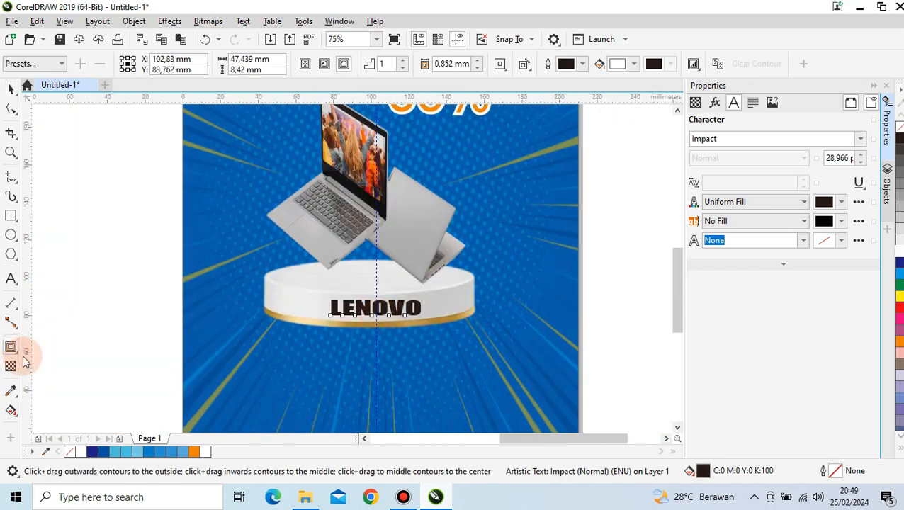
pyautogui.click(49, 347)
pyautogui.scroll(2, 380, 317)
pyautogui.scroll(1, 380, 317)
pyautogui.moveTo(355, 295); pyautogui.dragTo(476, 228)
pyautogui.scroll(-2, 425, 264)
pyautogui.click(209, 64)
pyautogui.click(181, 94)
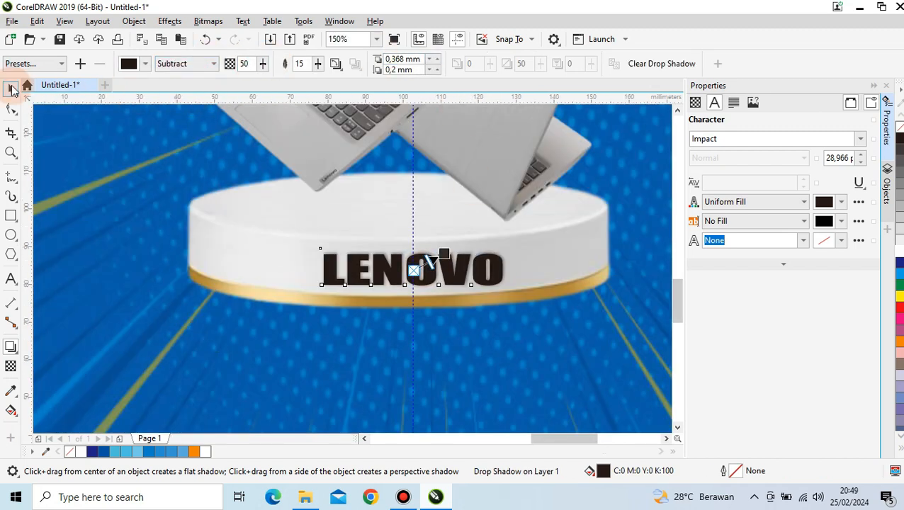
pyautogui.click(10, 89)
pyautogui.scroll(-1, 302, 253)
pyautogui.press('Escape')
pyautogui.scroll(-1, 360, 308)
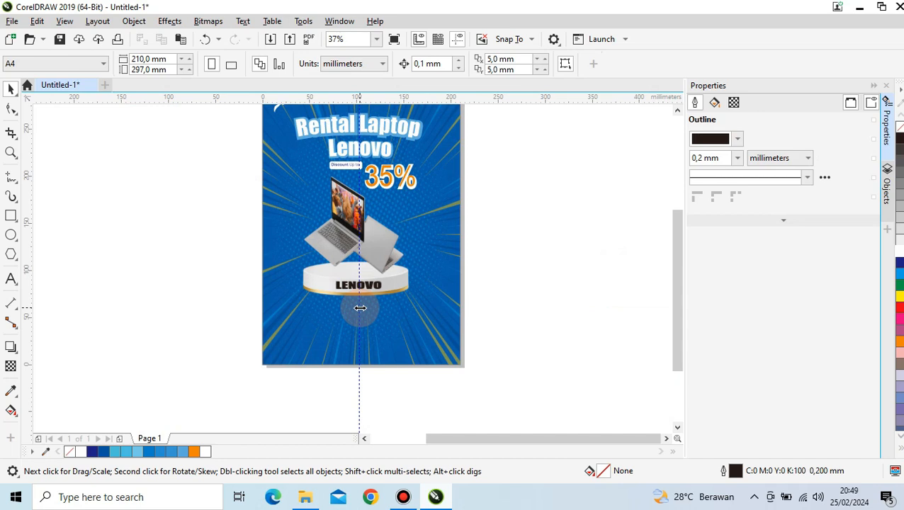
# Import the image Windows_10_Logo-removebg-preview from the K1 folder and place it next to the poster
pyautogui.scroll(-1, 454, 297)
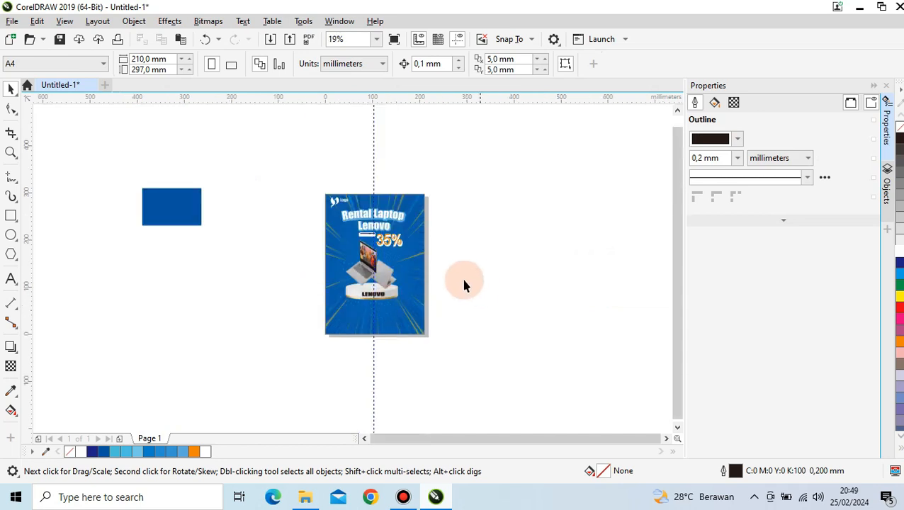
pyautogui.scroll(1, 539, 234)
pyautogui.rightClick(571, 202)
pyautogui.click(461, 205)
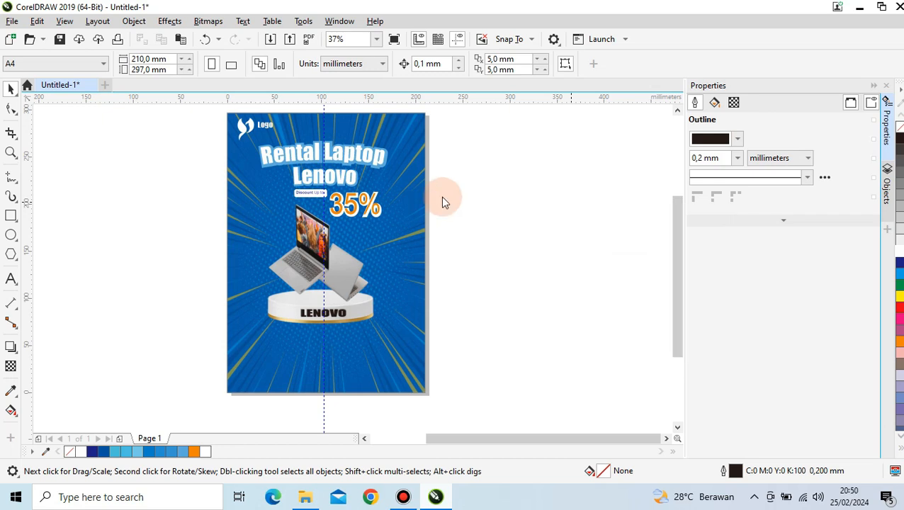
pyautogui.hotkey('ctrl', 'i')
pyautogui.scroll(-1, 375, 221)
pyautogui.click(349, 252)
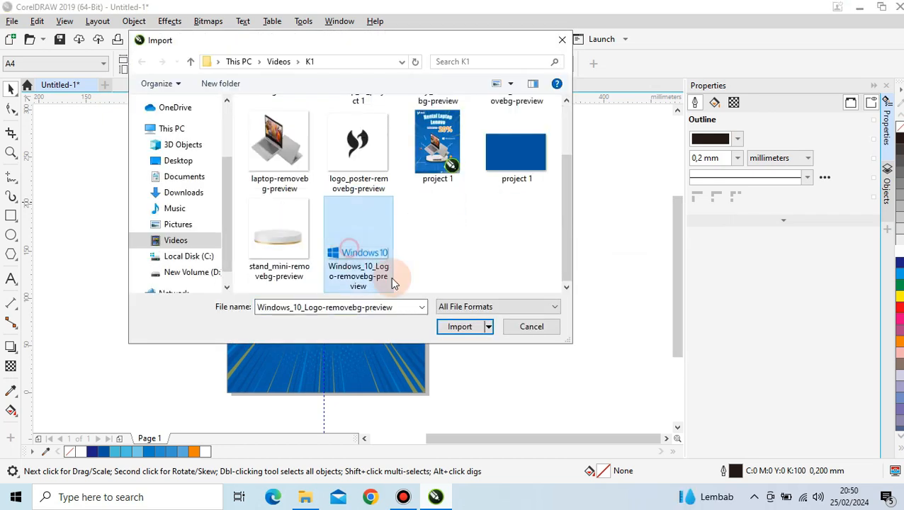
pyautogui.click(459, 328)
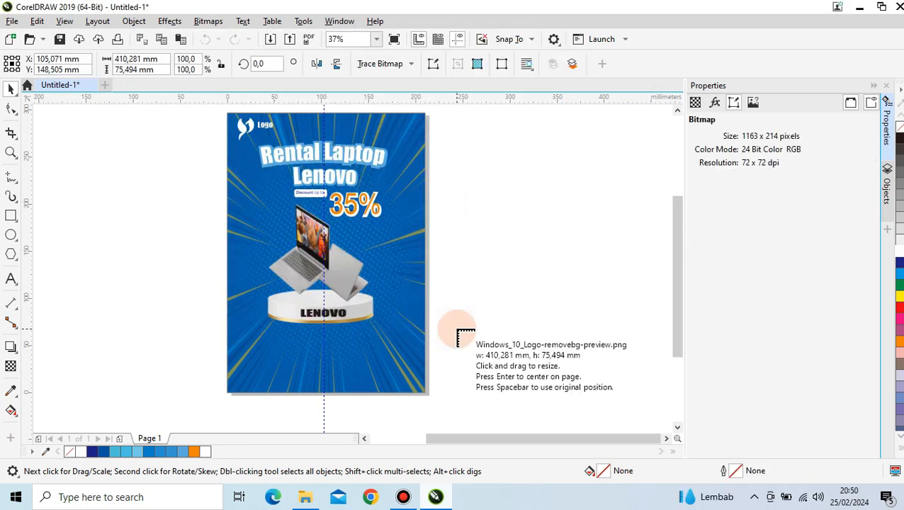
pyautogui.click(457, 329)
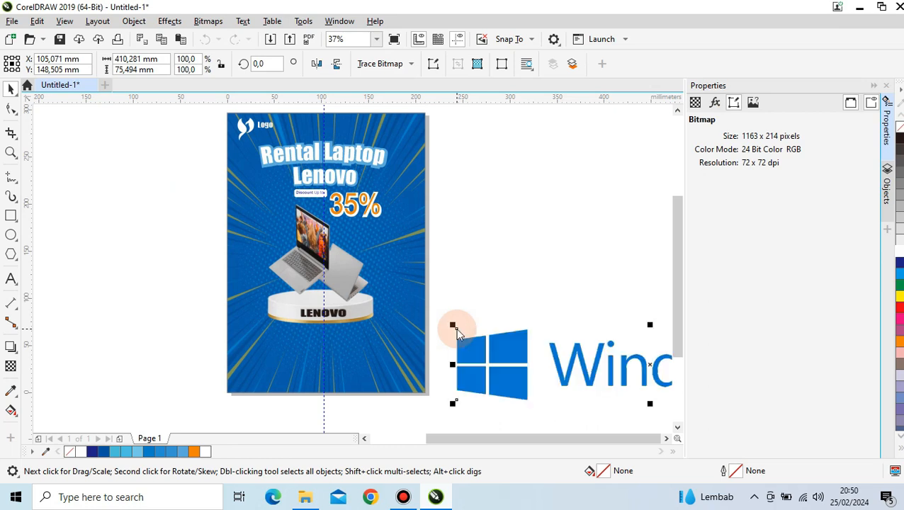
# Scale the Windows 10 logo bitmap down to about 126.5 mm wide and move it into the empty area beside the poster
pyautogui.moveTo(483, 347); pyautogui.dragTo(339, 225)
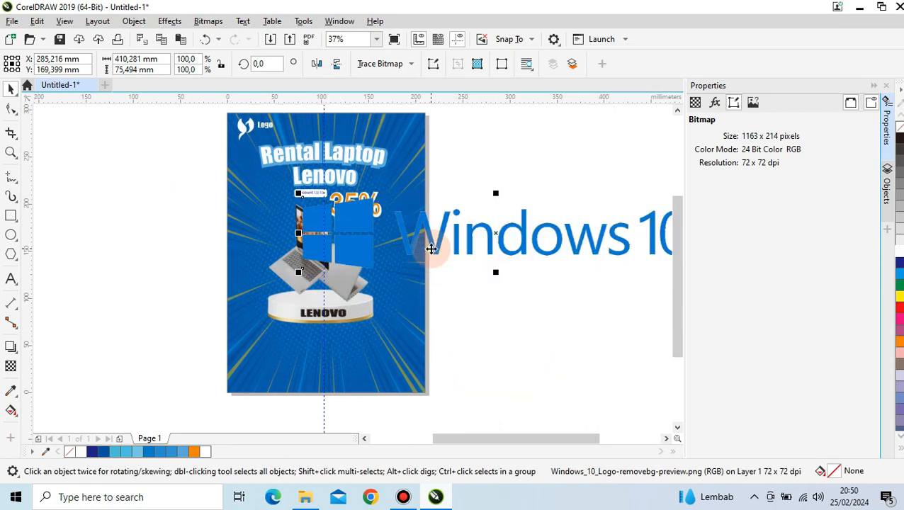
pyautogui.scroll(-1, 430, 248)
pyautogui.moveTo(561, 258); pyautogui.dragTo(531, 243)
pyautogui.moveTo(412, 225); pyautogui.dragTo(495, 202)
# Outline-trace the Windows 10 bitmap with the Logo image type, removing the background colour automatically
pyautogui.scroll(4, 496, 195)
pyautogui.click(409, 64)
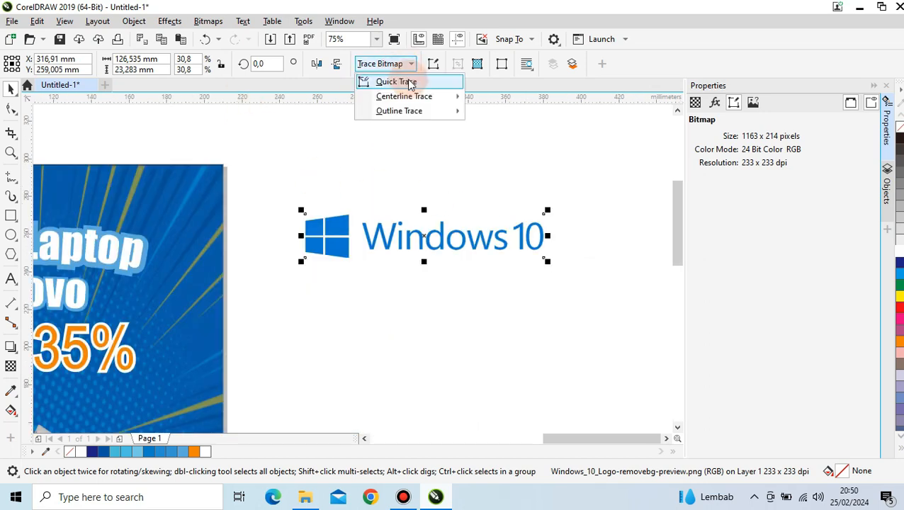
pyautogui.click(496, 128)
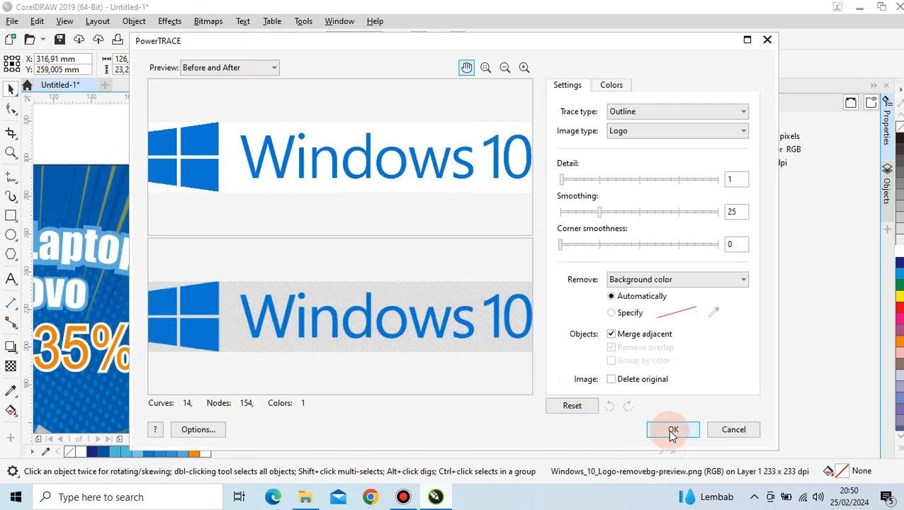
pyautogui.click(670, 430)
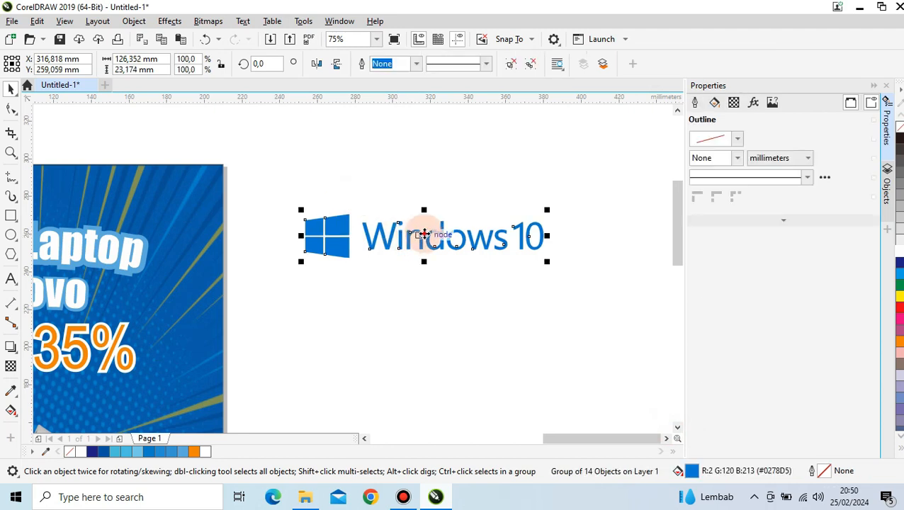
# Move the traced Windows 10 logo above its source bitmap and delete the original bitmap
pyautogui.moveTo(419, 232); pyautogui.dragTo(421, 178)
pyautogui.click(444, 222)
pyautogui.click(446, 189)
pyautogui.press('Delete')
pyautogui.click(424, 236)
pyautogui.hotkey('ctrl', 'z')
pyautogui.click(452, 247)
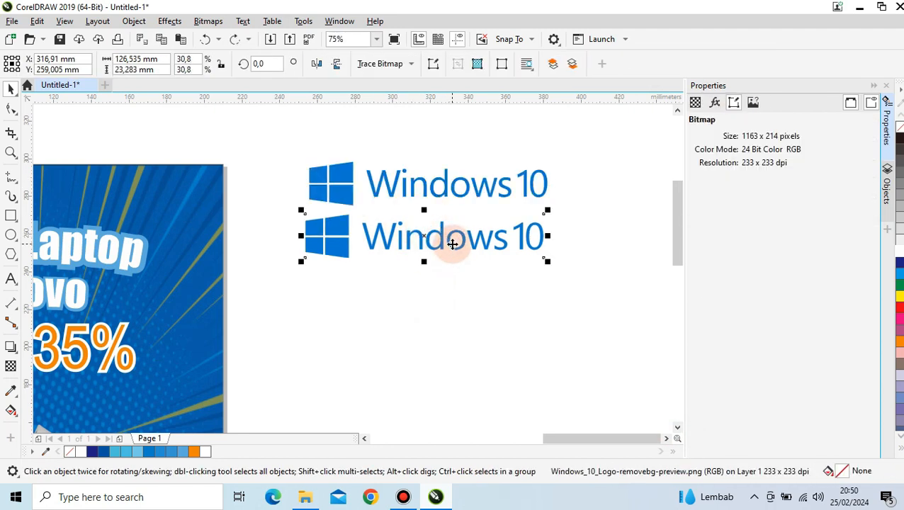
pyautogui.moveTo(454, 248); pyautogui.dragTo(461, 187)
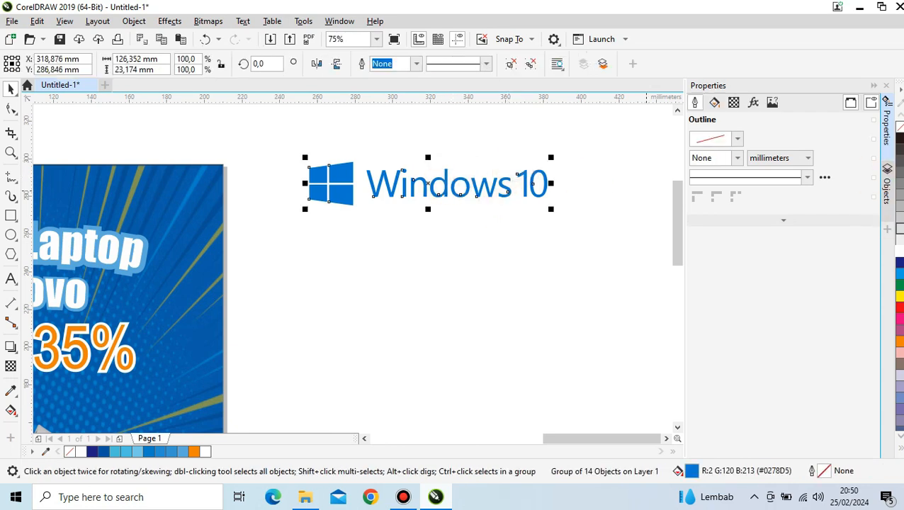
# Fill the traced Windows 10 logo with white, scale it down and place it on the poster below the 35% text
pyautogui.click(900, 252)
pyautogui.moveTo(550, 209); pyautogui.dragTo(363, 226)
pyautogui.scroll(-1, 578, 182)
pyautogui.scroll(2, 344, 316)
pyautogui.scroll(2, 344, 316)
pyautogui.scroll(2, 391, 298)
pyautogui.scroll(-2, 355, 229)
# Add a slight black drop shadow to the white Windows 10 logo using the Multiply merge mode
pyautogui.click(11, 346)
pyautogui.scroll(4, 364, 226)
pyautogui.moveTo(372, 226); pyautogui.dragTo(383, 161)
pyautogui.scroll(-2, 381, 243)
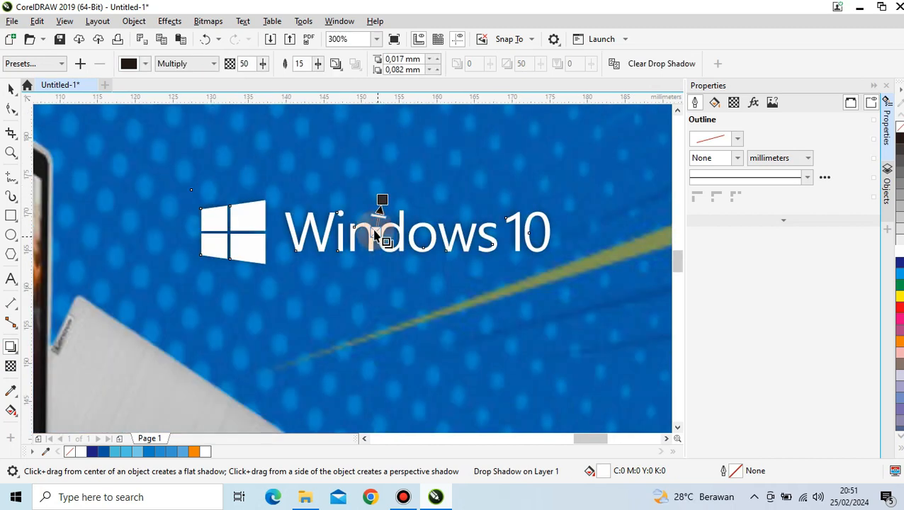
pyautogui.scroll(-2, 354, 274)
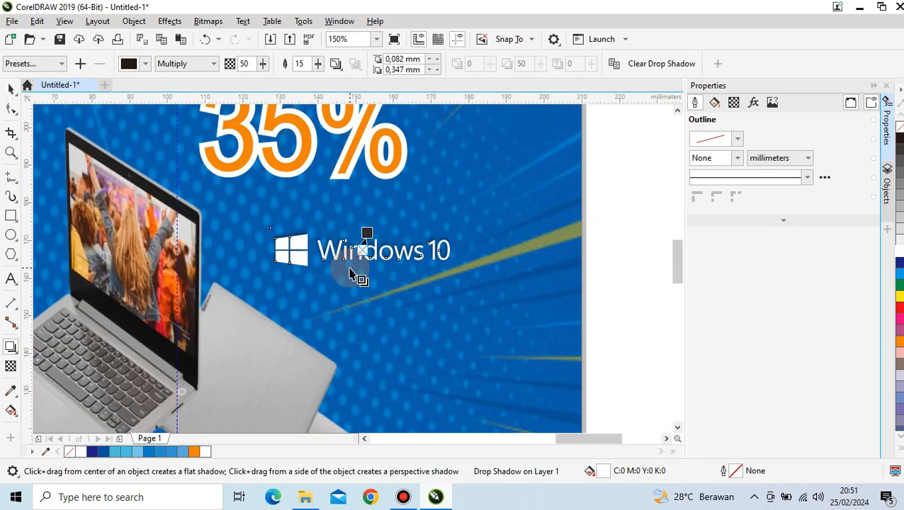
pyautogui.scroll(-1, 351, 270)
pyautogui.click(11, 89)
pyautogui.click(511, 247)
pyautogui.scroll(-1, 386, 288)
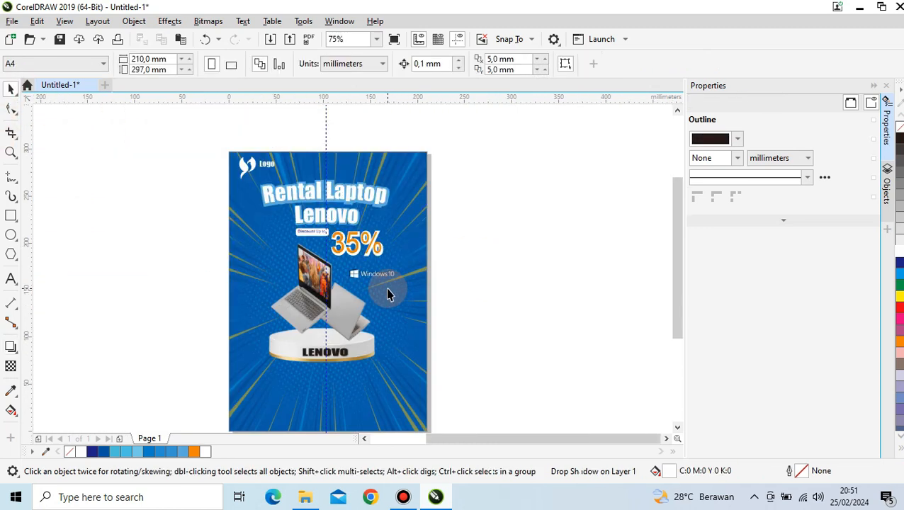
# Draw a wavy freehand line to the left of the laptops, tilt it to about 324° and duplicate it
pyautogui.scroll(1, 324, 321)
pyautogui.click(12, 177)
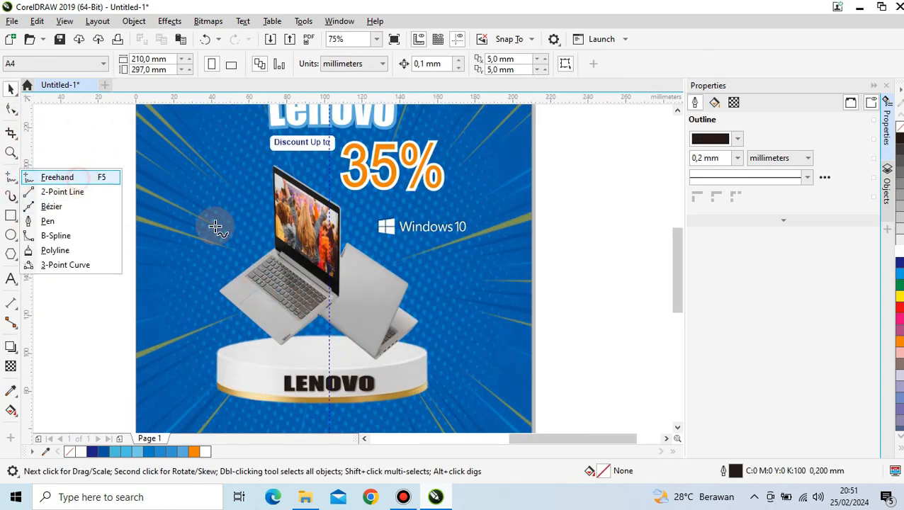
pyautogui.click(58, 177)
pyautogui.moveTo(96, 226)
pyautogui.mouseDown()
pyautogui.moveTo(152, 216)
pyautogui.moveTo(167, 235)
pyautogui.moveTo(222, 236)
pyautogui.moveTo(214, 233)
pyautogui.moveTo(190, 288)
pyautogui.moveTo(185, 272)
pyautogui.mouseUp()
pyautogui.press('space')
pyautogui.click(127, 222)
pyautogui.rightClick(185, 271)
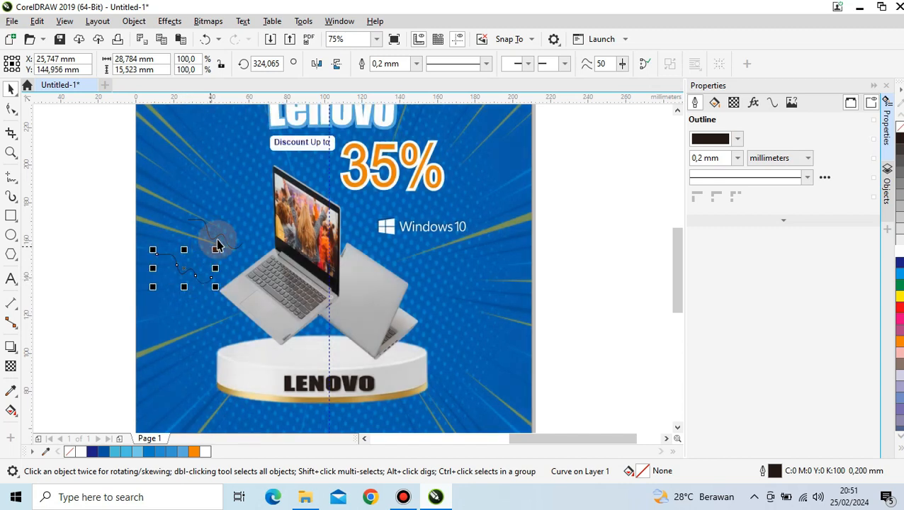
# Scale the upper wavy line to 75.7% and arrange both lines, one above the other, beside the open laptop
pyautogui.click(240, 249)
pyautogui.moveTo(245, 252); pyautogui.dragTo(223, 197)
pyautogui.moveTo(201, 262); pyautogui.dragTo(232, 243)
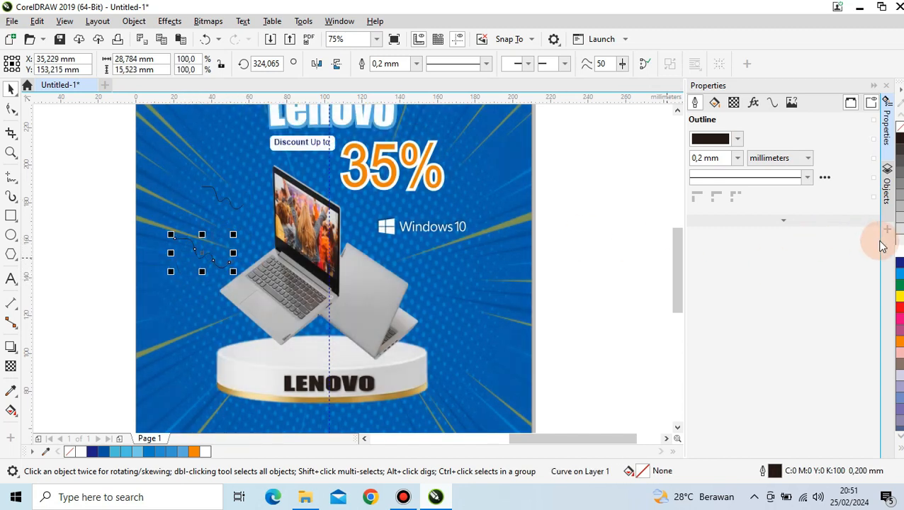
# Give both wavy lines beside the laptop a white outline 1.0 mm wide
pyautogui.click(417, 63)
pyautogui.click(386, 147)
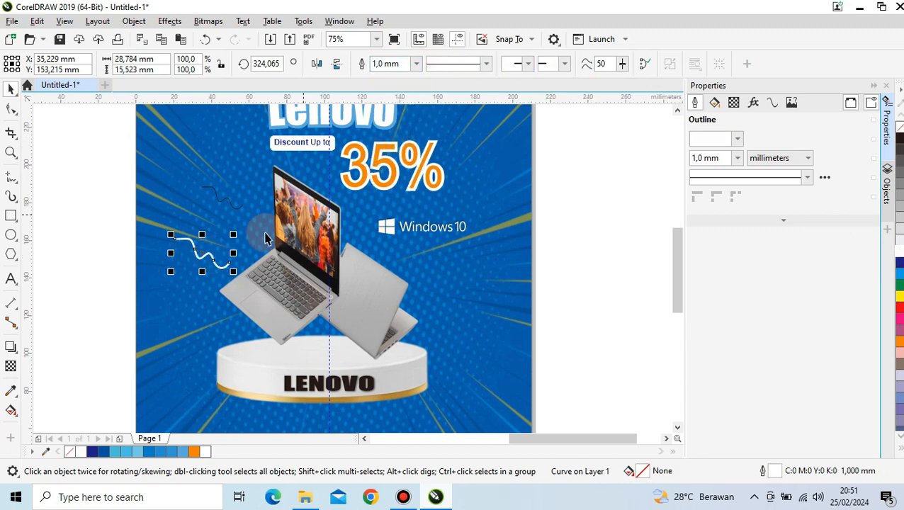
pyautogui.click(220, 197)
pyautogui.click(418, 64)
pyautogui.click(386, 147)
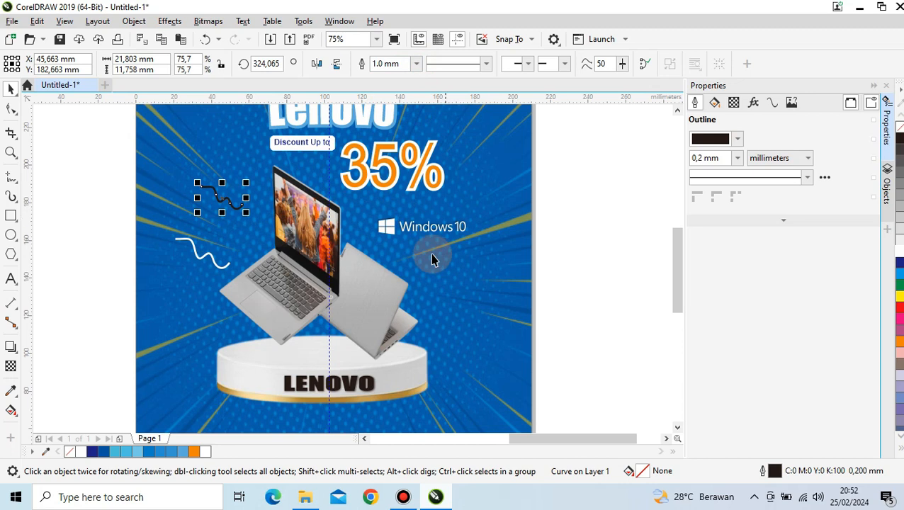
pyautogui.rightClick(899, 251)
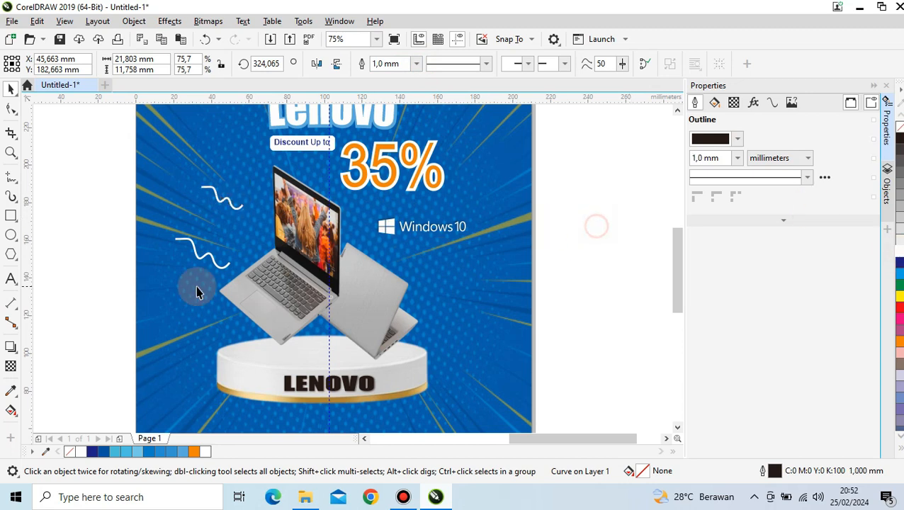
# Duplicate the lower wavy line, turn the copy to about 216° and place it to the right of the laptops
pyautogui.click(202, 257)
pyautogui.click(412, 284)
pyautogui.rightClick(444, 298)
pyautogui.moveTo(412, 285); pyautogui.dragTo(457, 272)
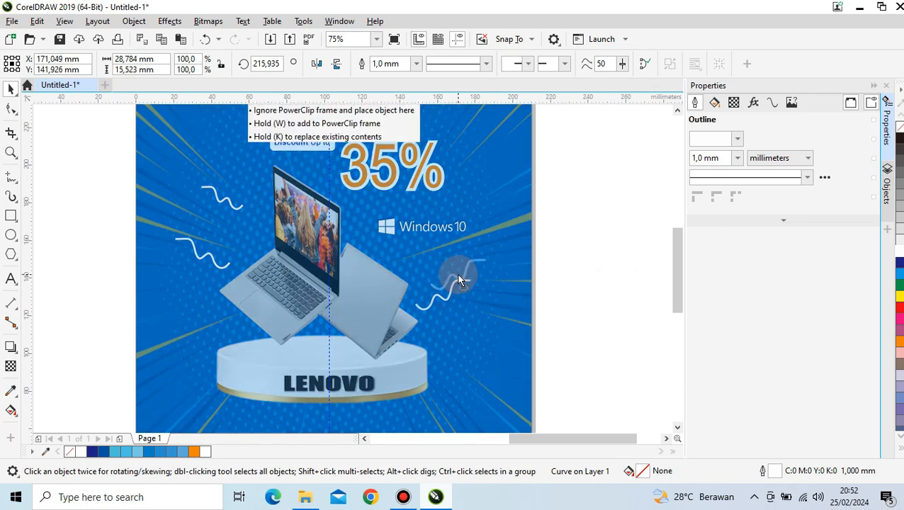
pyautogui.scroll(-2, 426, 309)
# Import the emoji_1-removebg-preview image and place it beside the poster
pyautogui.rightClick(543, 260)
pyautogui.click(581, 331)
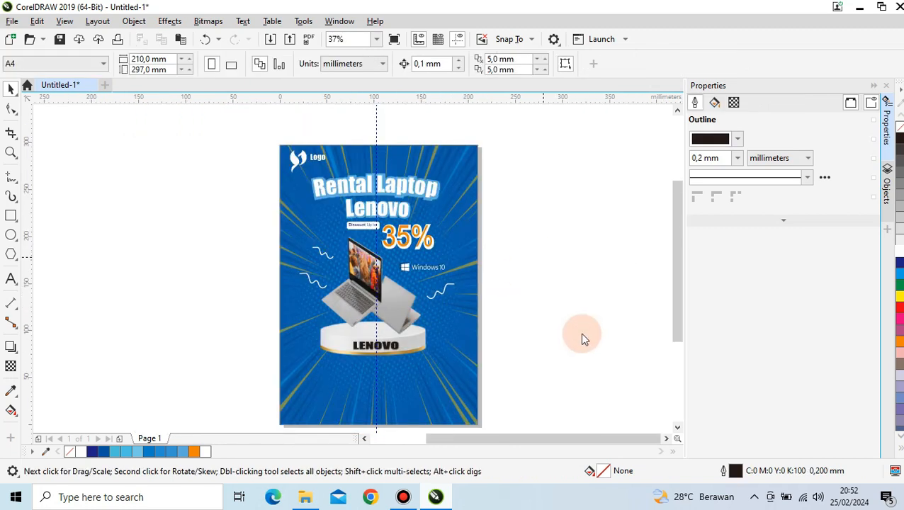
pyautogui.click(462, 142)
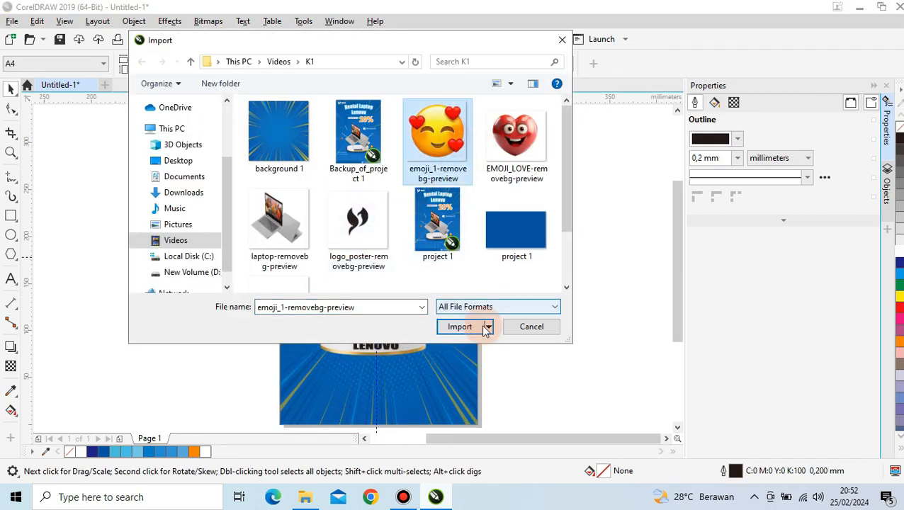
pyautogui.click(460, 327)
pyautogui.click(503, 149)
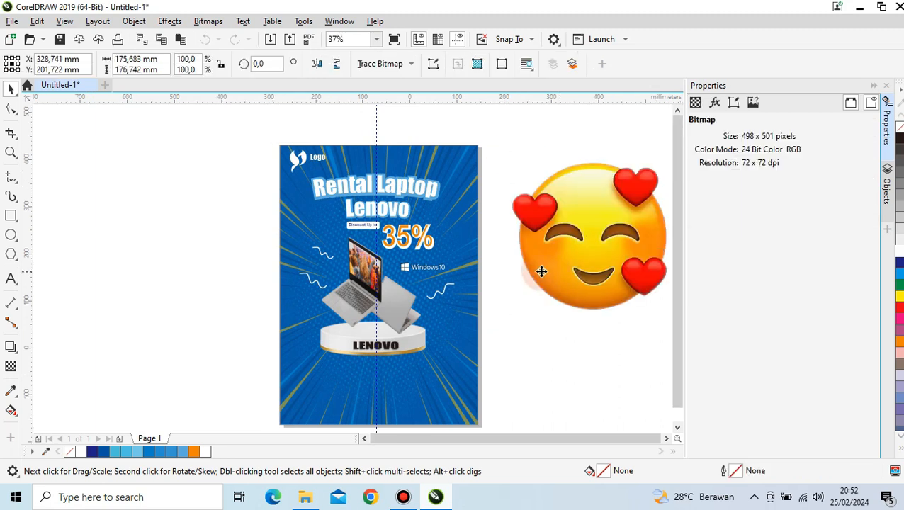
pyautogui.scroll(-2, 541, 268)
# Scale the smiling emoji down to a small icon and position it just right of the podium
pyautogui.moveTo(605, 307); pyautogui.dragTo(550, 236)
pyautogui.moveTo(530, 216); pyautogui.dragTo(479, 309)
pyautogui.scroll(4, 480, 309)
pyautogui.moveTo(516, 346); pyautogui.dragTo(484, 315)
pyautogui.moveTo(464, 298); pyautogui.dragTo(515, 295)
pyautogui.scroll(-1, 489, 295)
# Import the EMOJI_LOVE-removebg-preview image and place it beside the poster
pyautogui.rightClick(581, 208)
pyautogui.click(619, 278)
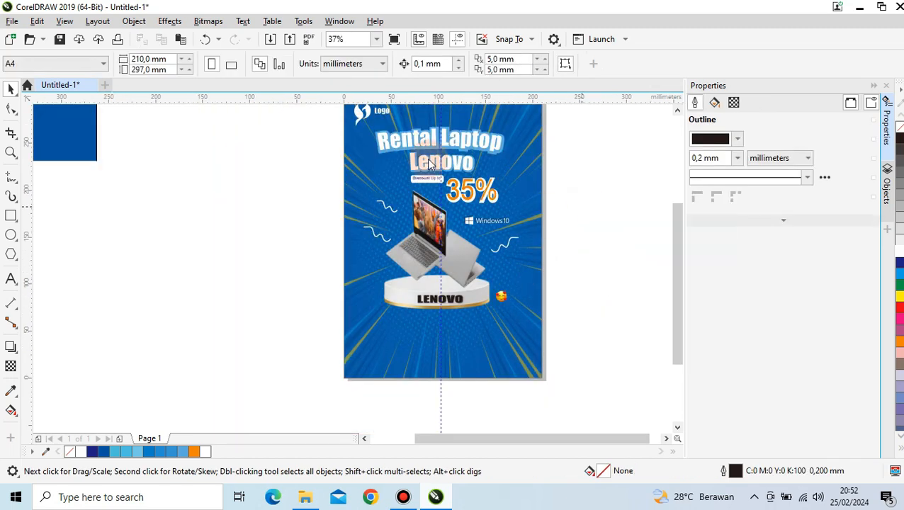
pyautogui.hotkey('ctrl', 'i')
pyautogui.click(515, 141)
pyautogui.click(465, 325)
pyautogui.click(192, 170)
# Scale the heart emoji down, rotate it to about 328° and position it left of the open laptop
pyautogui.moveTo(312, 267); pyautogui.dragTo(408, 310)
pyautogui.scroll(5, 389, 274)
pyautogui.scroll(-1, 409, 311)
pyautogui.click(399, 297)
pyautogui.moveTo(412, 253); pyautogui.dragTo(367, 280)
pyautogui.moveTo(396, 312); pyautogui.dragTo(407, 321)
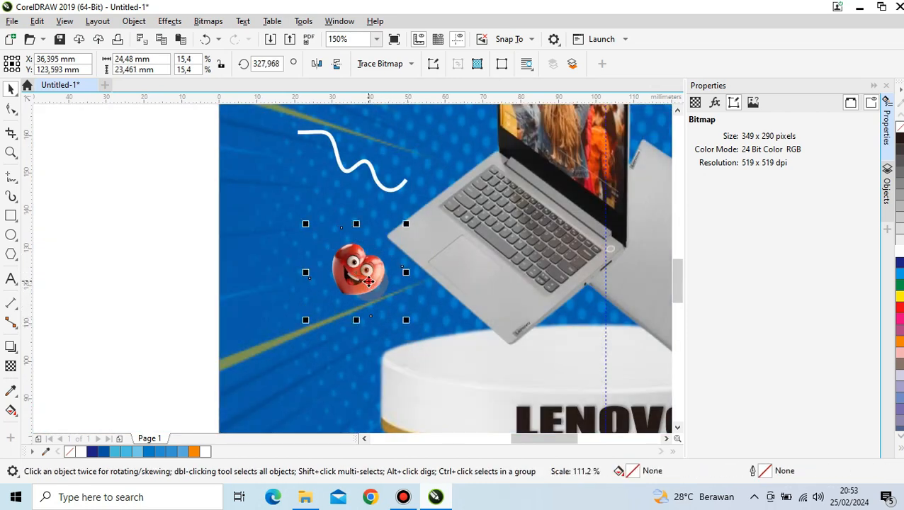
pyautogui.moveTo(367, 280); pyautogui.dragTo(358, 276)
pyautogui.scroll(-3, 316, 272)
pyautogui.click(273, 300)
pyautogui.scroll(3, 370, 297)
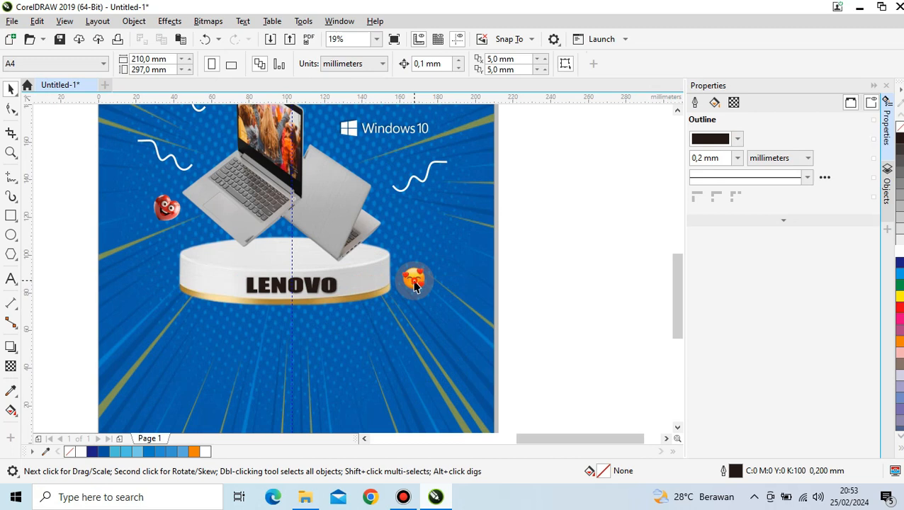
pyautogui.click(442, 305)
pyautogui.click(500, 279)
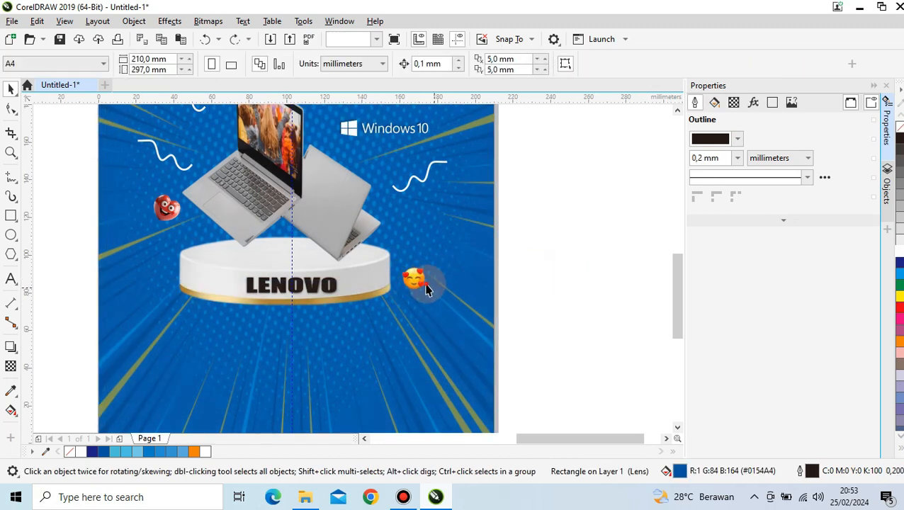
pyautogui.click(413, 281)
pyautogui.scroll(-2, 400, 309)
pyautogui.click(450, 228)
pyautogui.scroll(1, 408, 164)
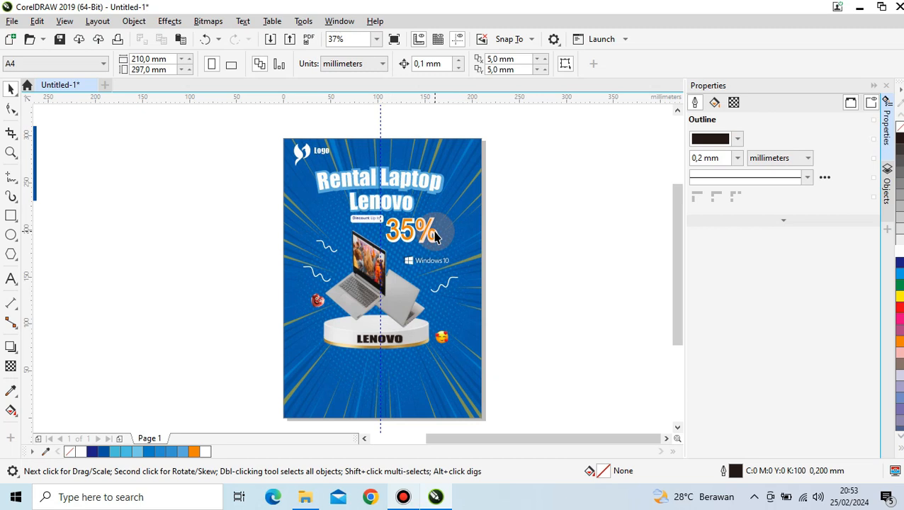
# Add the text "Syarat & Ketentuan" and move it onto the poster below the left side of the podium
pyautogui.click(11, 280)
pyautogui.click(520, 279)
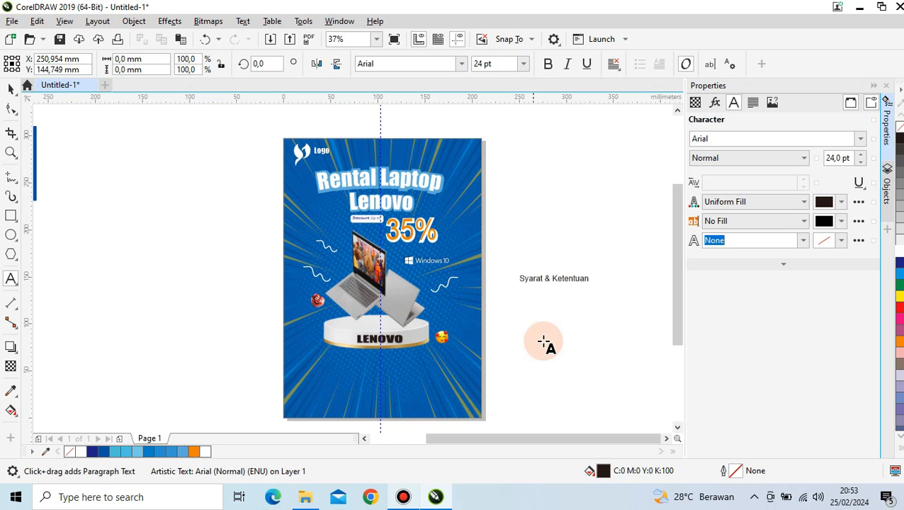
pyautogui.click(11, 89)
pyautogui.moveTo(557, 281); pyautogui.dragTo(329, 366)
# Format the "Syarat & Ketentuan" text as white bold Times New Roman and scale it down slightly
pyautogui.click(549, 65)
pyautogui.scroll(1, 317, 386)
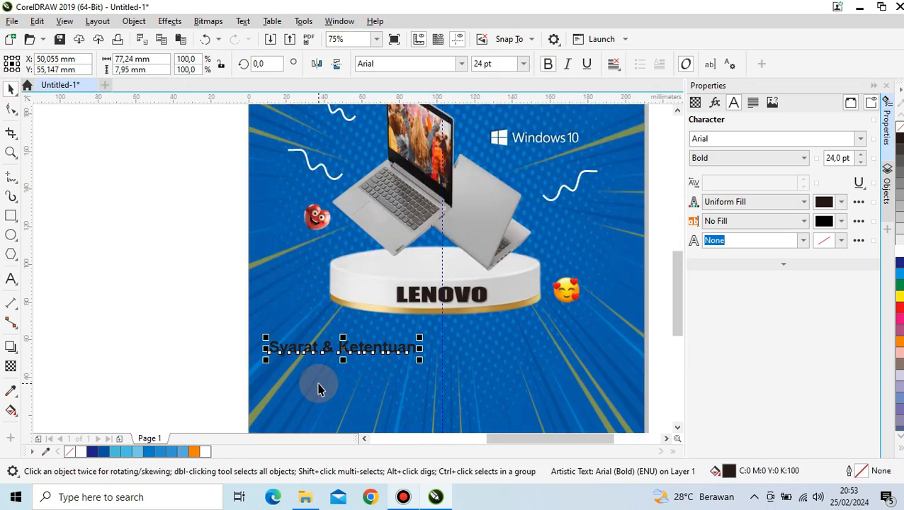
pyautogui.moveTo(93, 459); pyautogui.dragTo(303, 363)
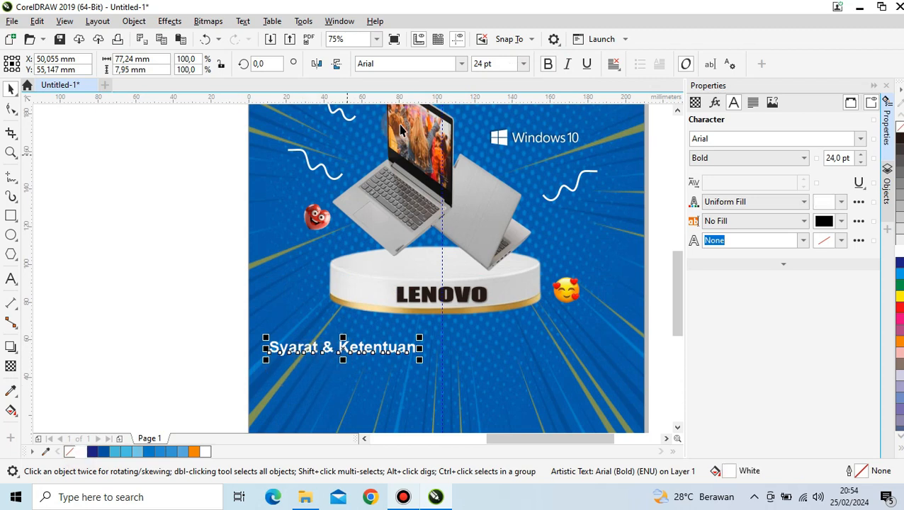
pyautogui.click(445, 64)
pyautogui.write('Times New Roman')
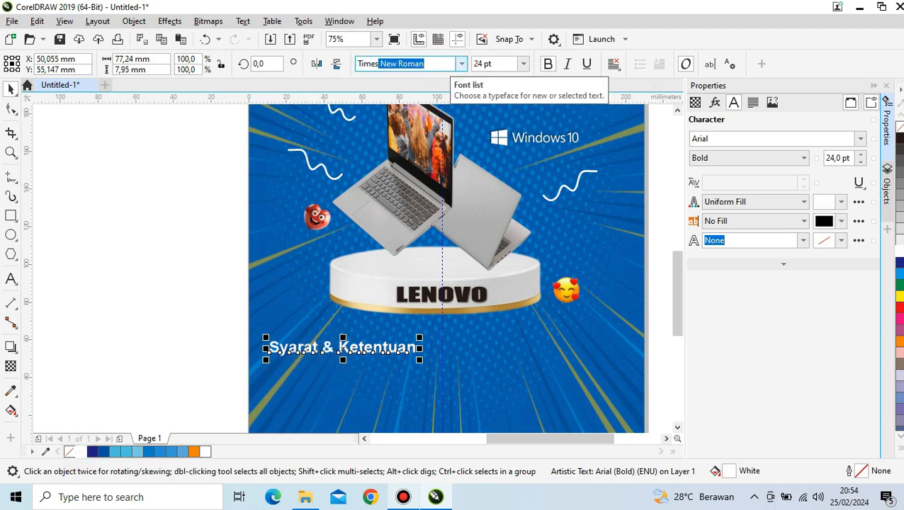
pyautogui.moveTo(409, 360); pyautogui.dragTo(344, 345)
pyautogui.click(221, 307)
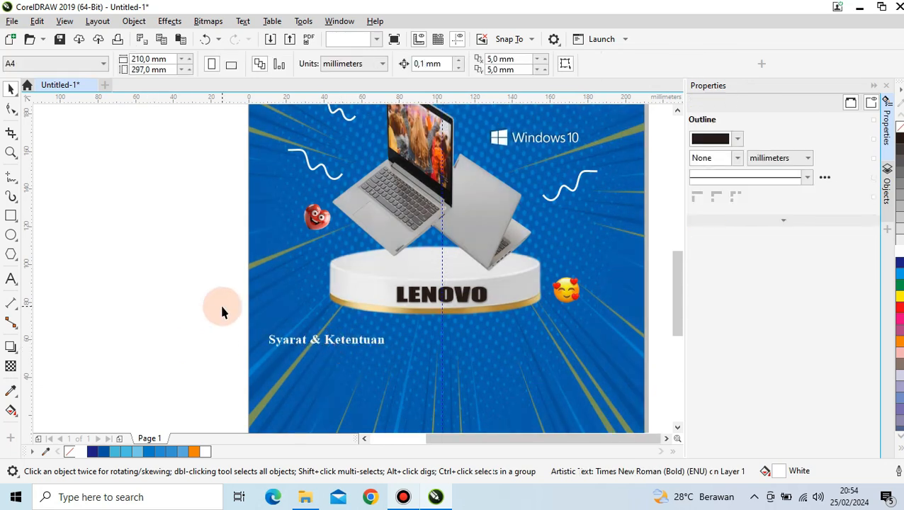
# Draw a circle about 4 mm in diameter below the "Syarat & Ketentuan" heading and fill it white
pyautogui.scroll(-2, 220, 303)
pyautogui.scroll(2, 249, 344)
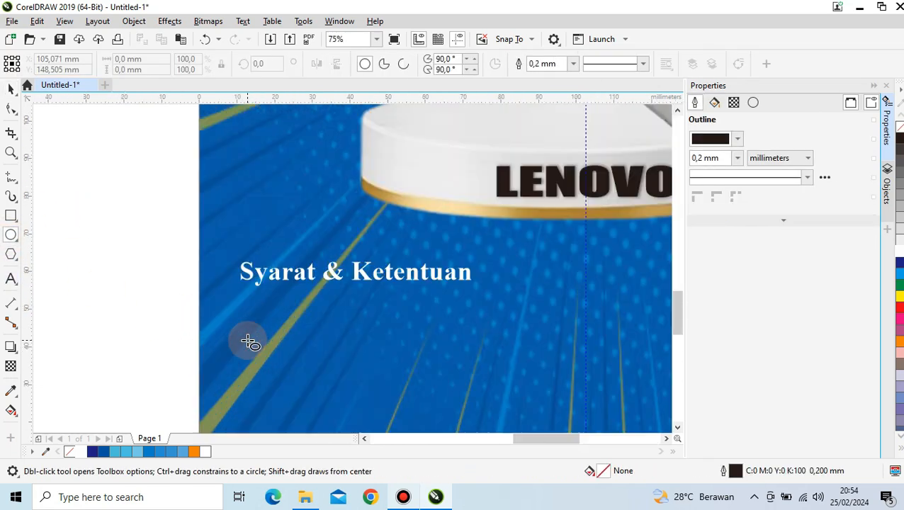
pyautogui.moveTo(219, 310); pyautogui.dragTo(233, 325)
pyautogui.click(10, 89)
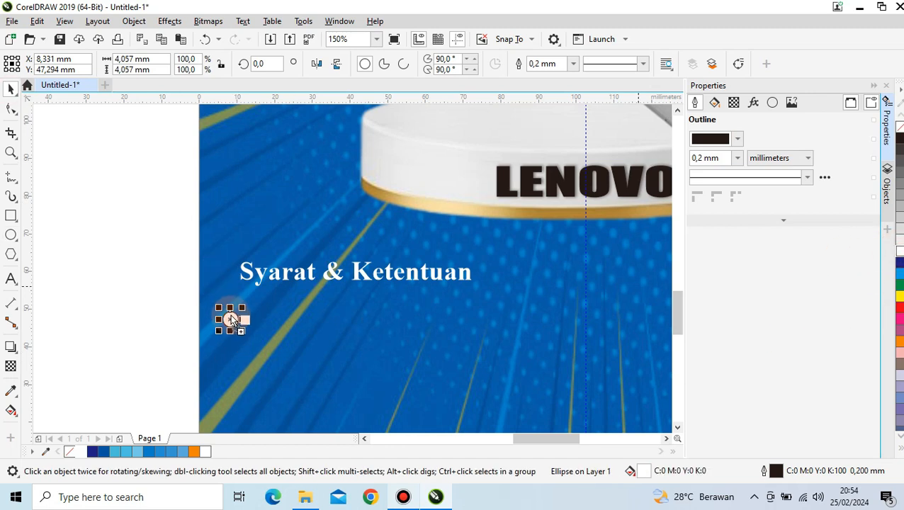
pyautogui.click(164, 348)
# Duplicate the white circle downwards to form a vertical column of four bullets with white outlines
pyautogui.click(236, 323)
pyautogui.moveTo(230, 320); pyautogui.dragTo(231, 379)
pyautogui.scroll(-2, 233, 350)
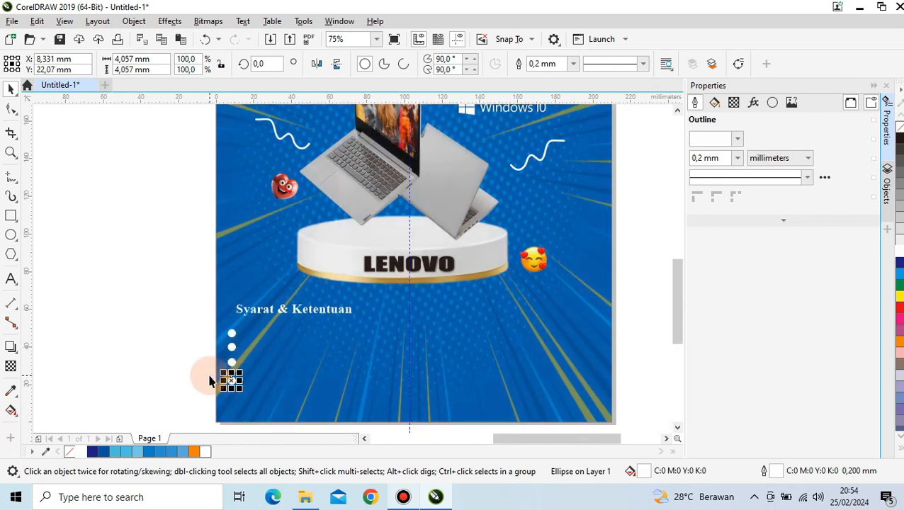
pyautogui.click(194, 326)
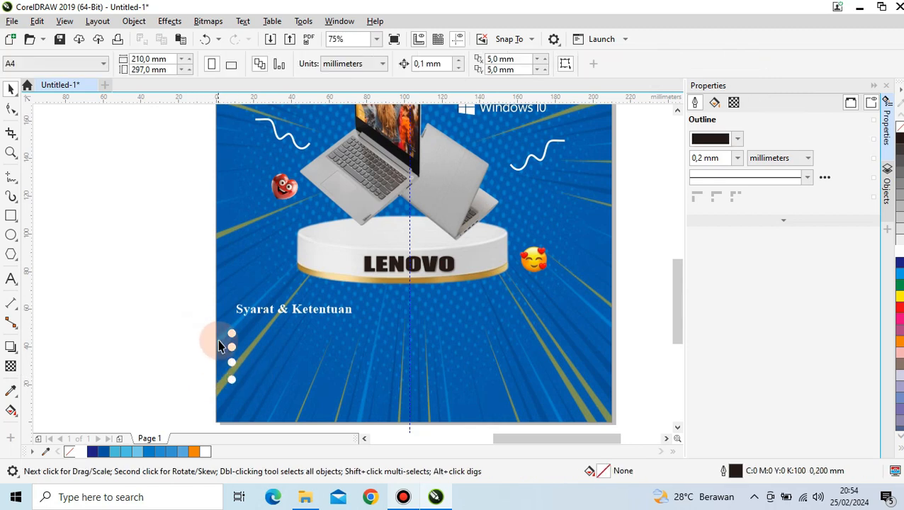
# Draw a rectangle about 210 x 14.2 mm along the poster's bottom edge and colour it dark blue #0154A4
pyautogui.scroll(-2, 221, 343)
pyautogui.click(11, 216)
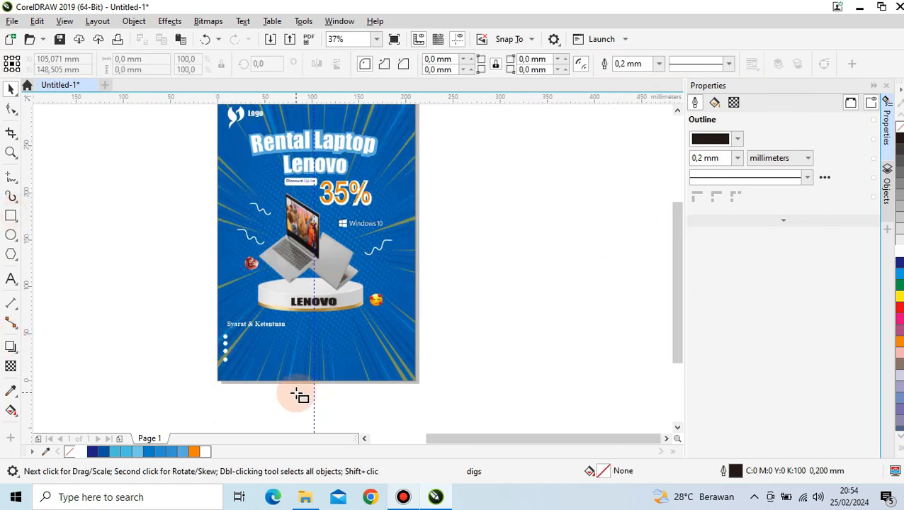
pyautogui.scroll(2, 298, 395)
pyautogui.moveTo(140, 343); pyautogui.dragTo(538, 369)
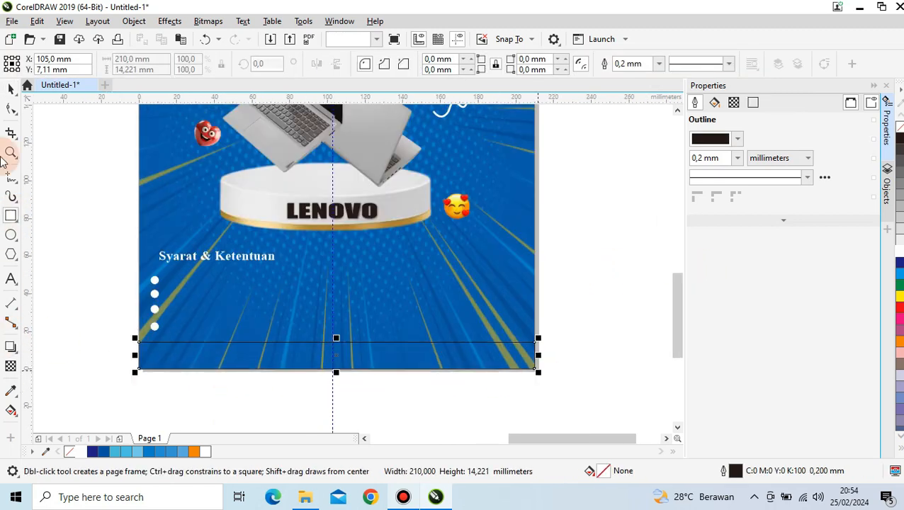
pyautogui.press('space')
pyautogui.click(101, 455)
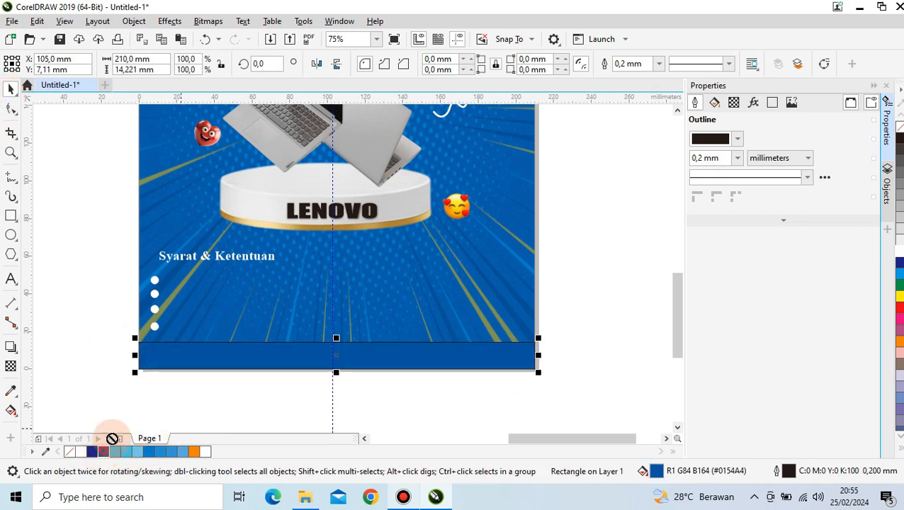
# Apply a horizontal linear fountain fill to the bottom band, running from dark blue to white
pyautogui.click(11, 410)
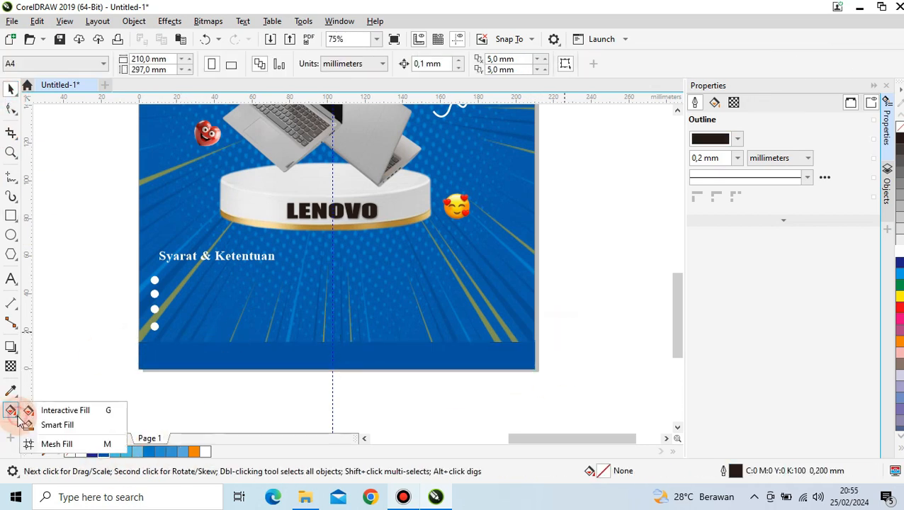
pyautogui.click(21, 409)
pyautogui.moveTo(163, 352); pyautogui.dragTo(427, 368)
pyautogui.moveTo(223, 363); pyautogui.dragTo(493, 361)
pyautogui.moveTo(223, 361); pyautogui.dragTo(492, 362)
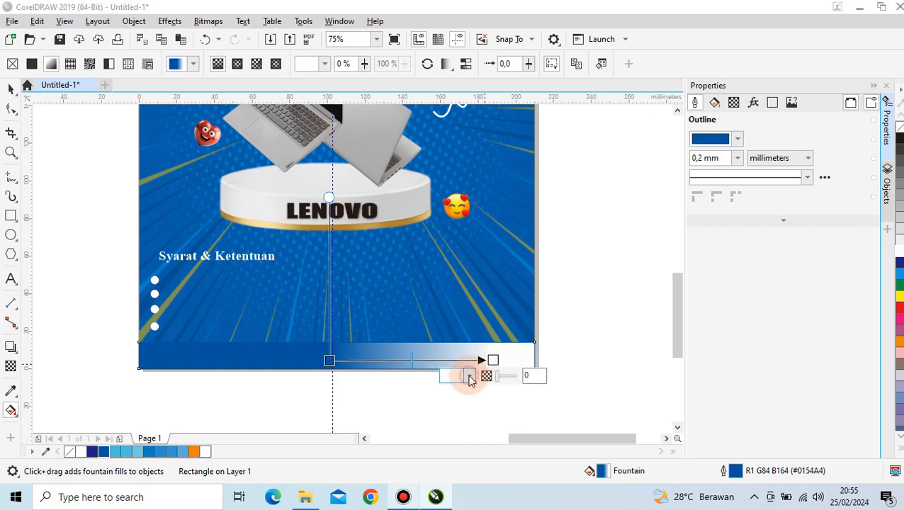
# Set the end colour of the band's gradient to a lighter blue sampled from the poster background
pyautogui.click(470, 380)
pyautogui.click(566, 349)
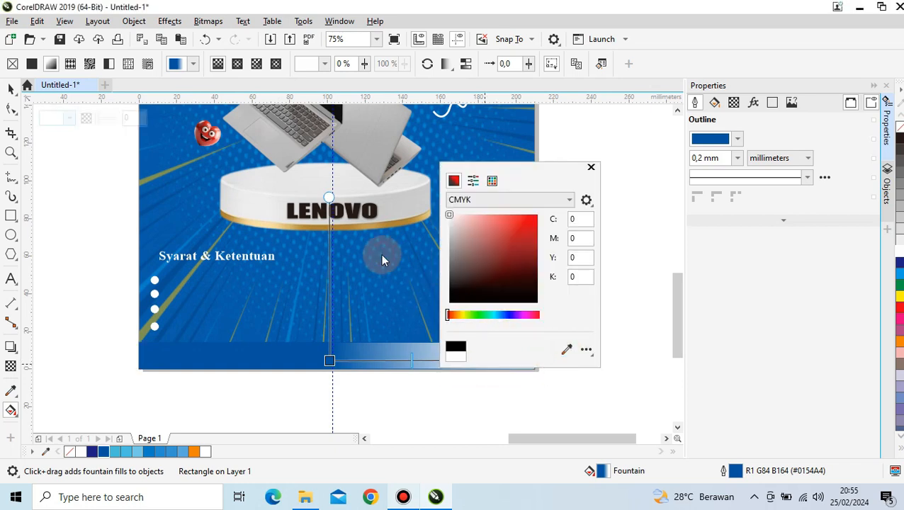
pyautogui.click(387, 249)
pyautogui.click(567, 349)
pyautogui.click(296, 315)
pyautogui.click(411, 368)
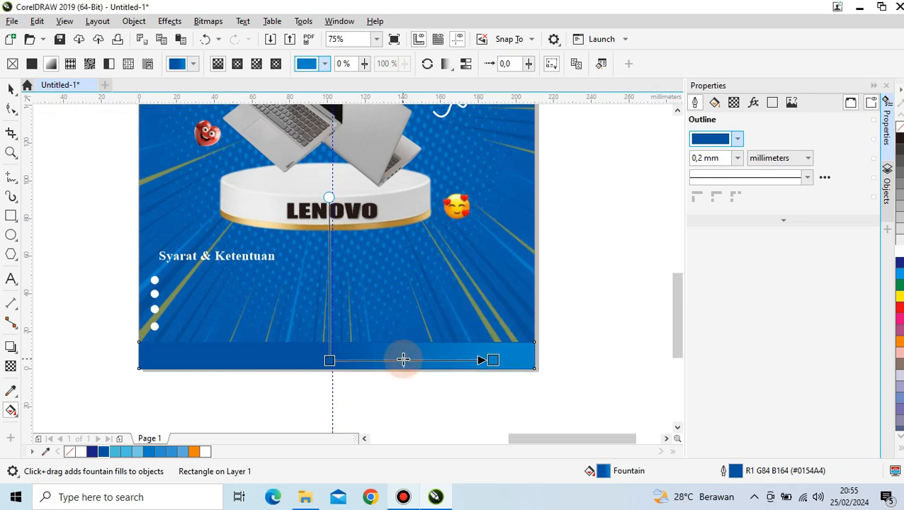
# Shift the gradient's start point further left and make its dark blue start node partly transparent
pyautogui.moveTo(329, 361); pyautogui.dragTo(297, 362)
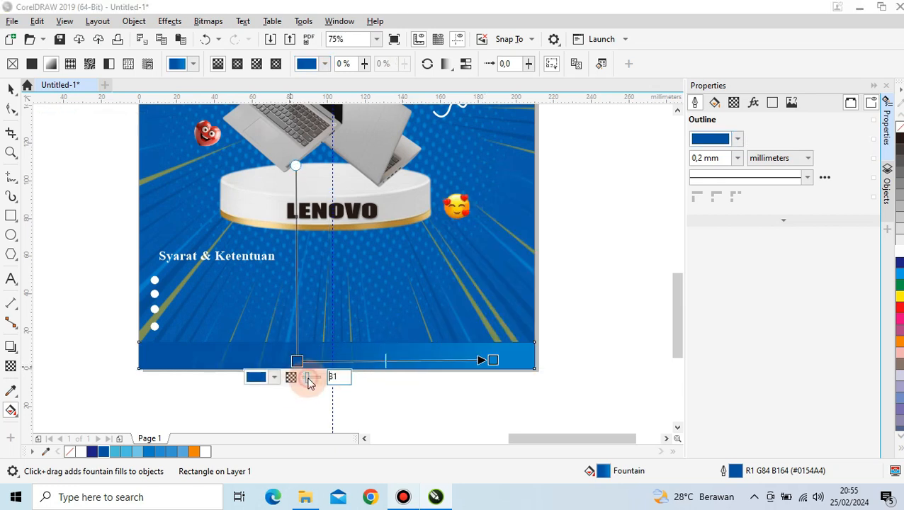
pyautogui.click(584, 314)
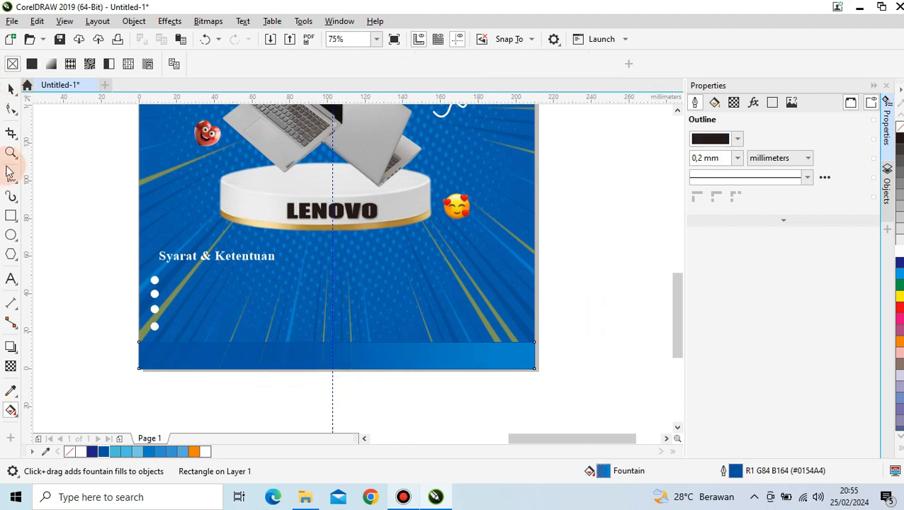
pyautogui.click(11, 89)
pyautogui.rightClick(567, 201)
pyautogui.click(606, 268)
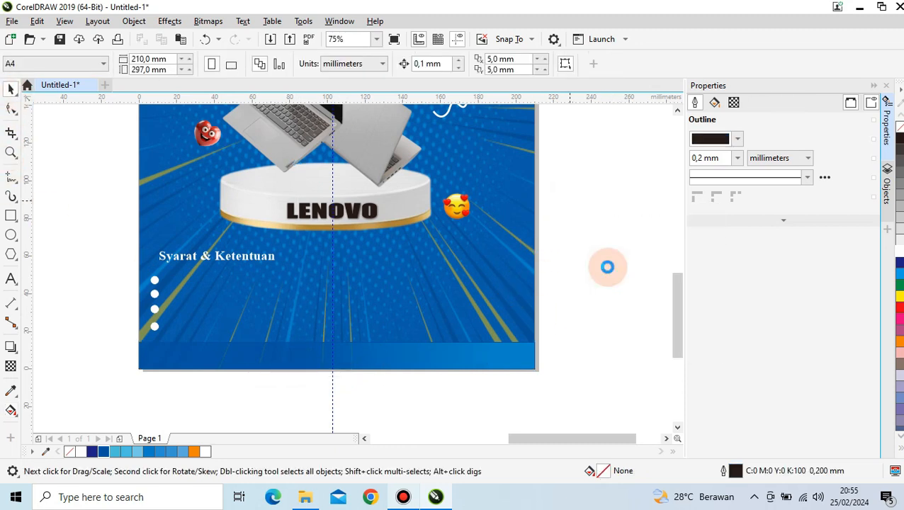
pyautogui.scroll(-1, 404, 230)
pyautogui.scroll(1, 404, 230)
pyautogui.click(562, 40)
# Duplicate the white logo symbol from the poster's upper corner and move the copy onto the bottom band
pyautogui.scroll(-1, 399, 259)
pyautogui.scroll(-2, 390, 133)
pyautogui.scroll(4, 316, 178)
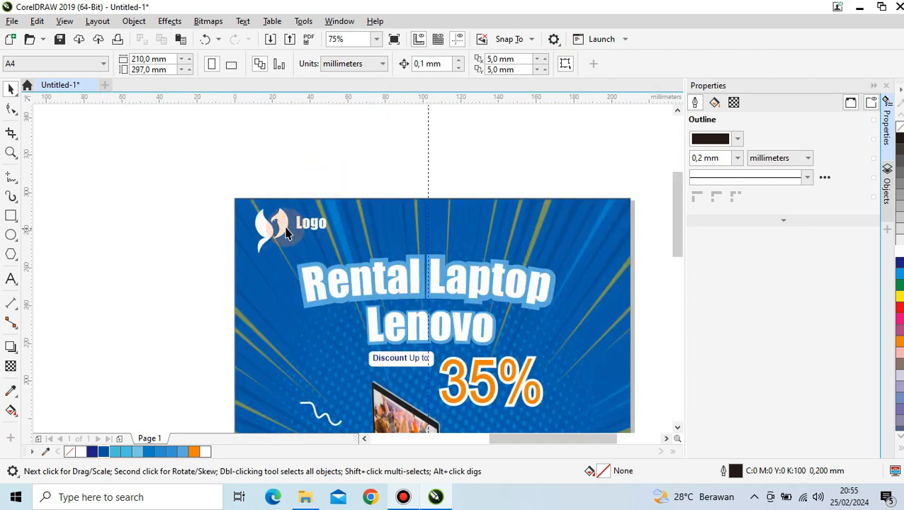
pyautogui.click(287, 227)
pyautogui.scroll(-2, 293, 225)
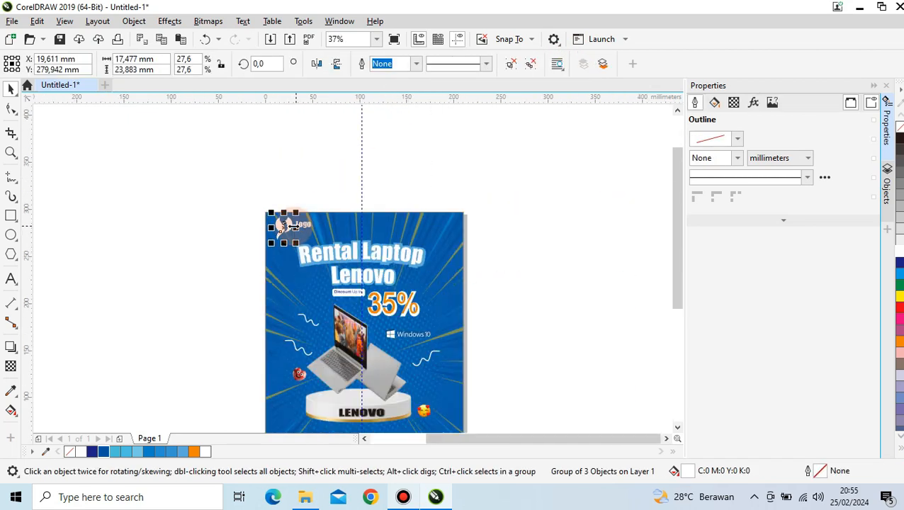
pyautogui.moveTo(292, 251); pyautogui.dragTo(471, 372)
pyautogui.scroll(-2, 471, 368)
pyautogui.scroll(-2, 567, 386)
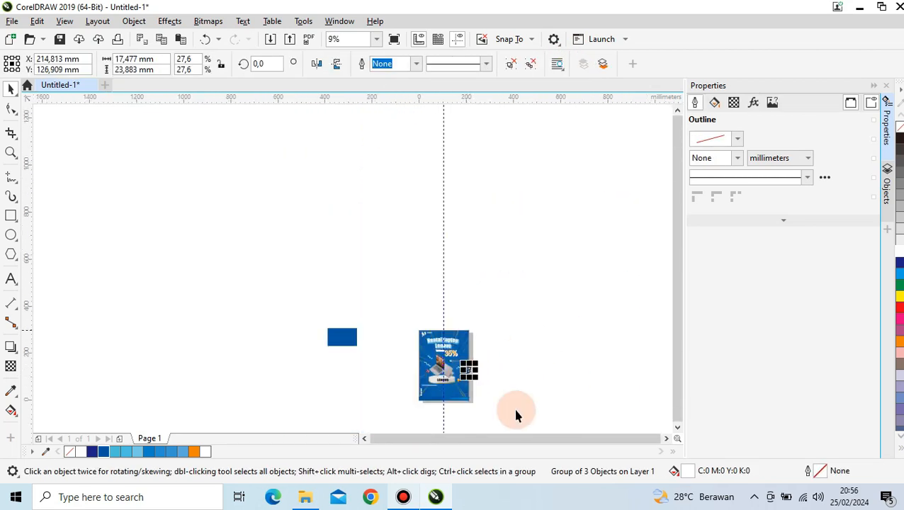
pyautogui.scroll(4, 445, 405)
pyautogui.moveTo(477, 249); pyautogui.dragTo(375, 383)
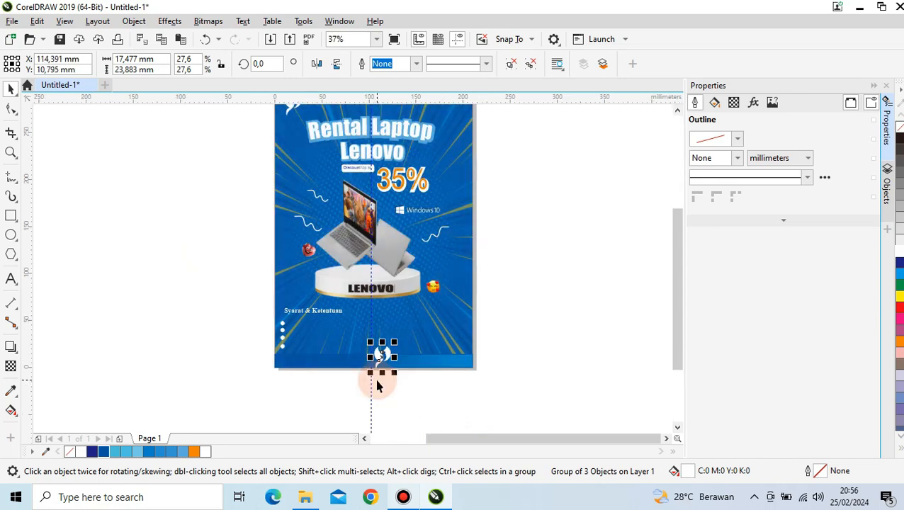
# Scale the copied logo symbol to 10.4% so it fits inside the bottom band near the guideline
pyautogui.scroll(2, 379, 376)
pyautogui.moveTo(431, 267); pyautogui.dragTo(382, 337)
pyautogui.click(12, 280)
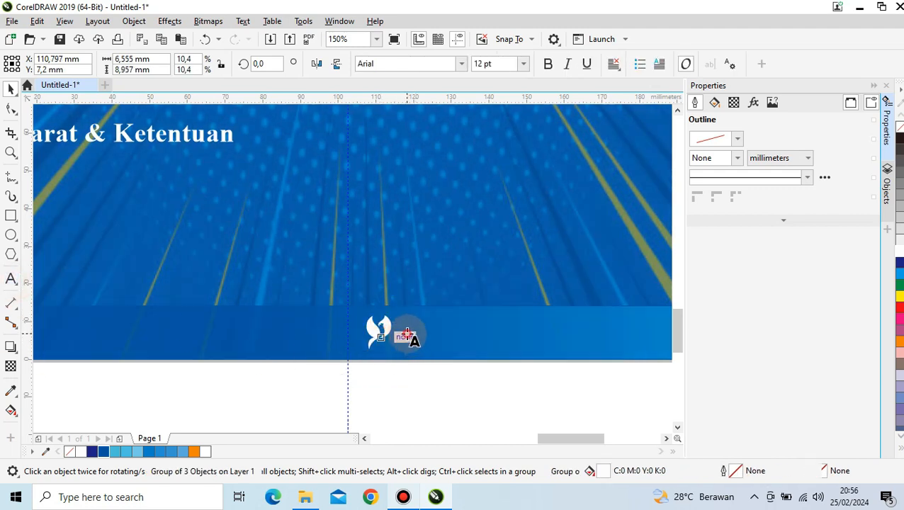
pyautogui.click(406, 331)
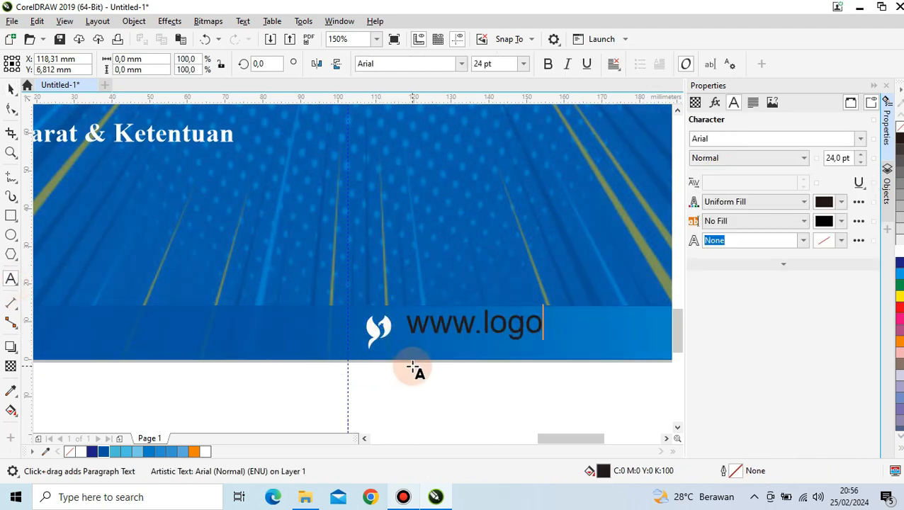
pyautogui.write('www.logoanda.co.id')
pyautogui.click(11, 88)
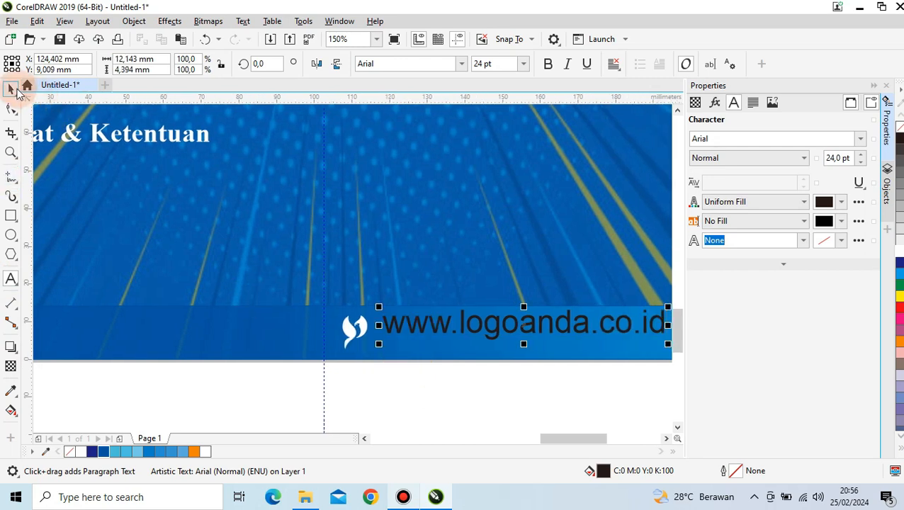
# Set the website address text to 11 pt, position it beside the small logo on the bottom band and colour it white
pyautogui.scroll(-2, 347, 288)
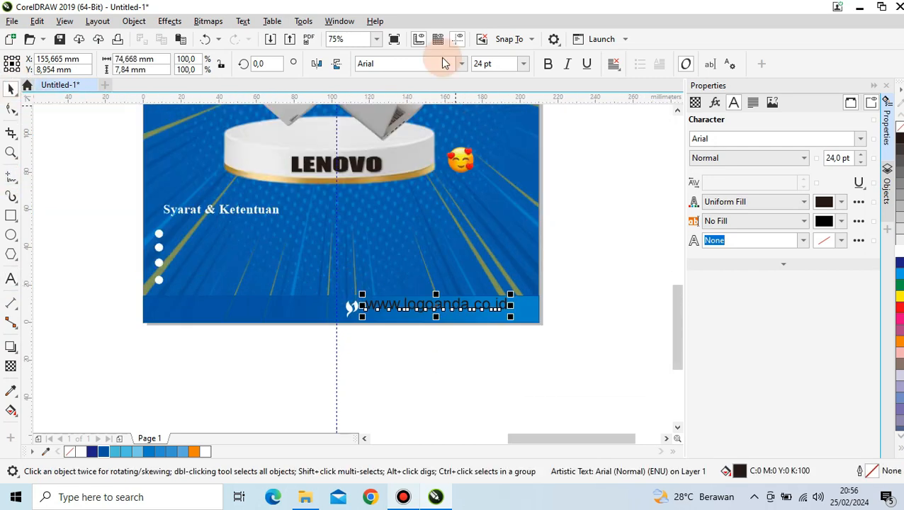
pyautogui.click(523, 63)
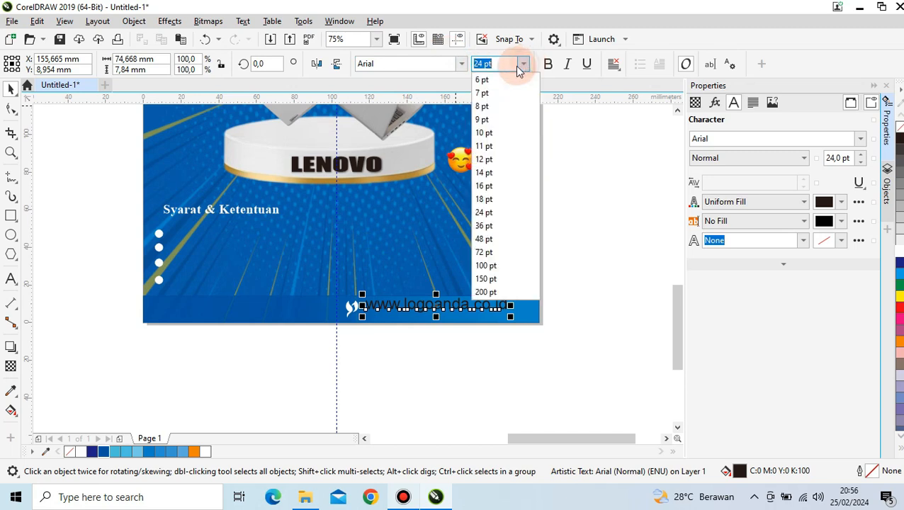
pyautogui.click(498, 144)
pyautogui.scroll(2, 400, 318)
pyautogui.moveTo(387, 290); pyautogui.dragTo(383, 287)
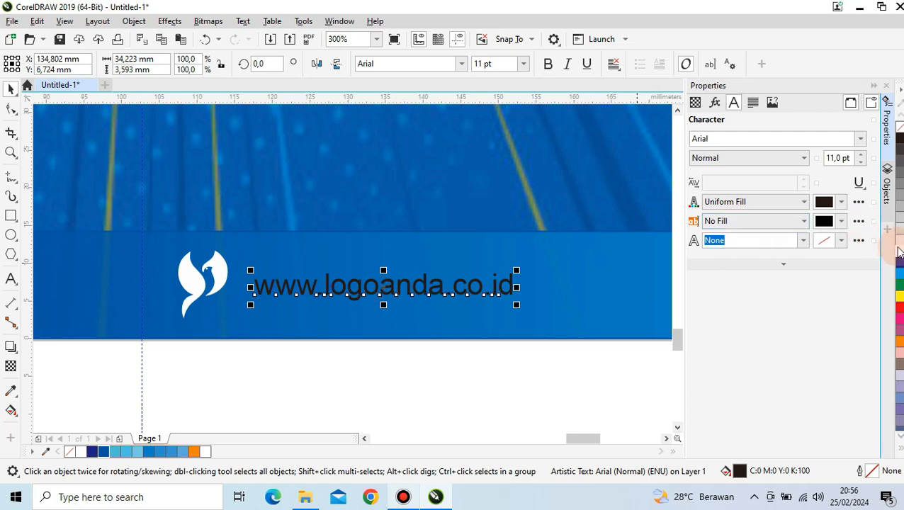
pyautogui.click(418, 348)
# Draw a small rectangle about 5.1 by 5.6 mm on the bottom band to the left of the logo and fill it white
pyautogui.scroll(-2, 417, 346)
pyautogui.scroll(-2, 417, 345)
pyautogui.scroll(2, 95, 119)
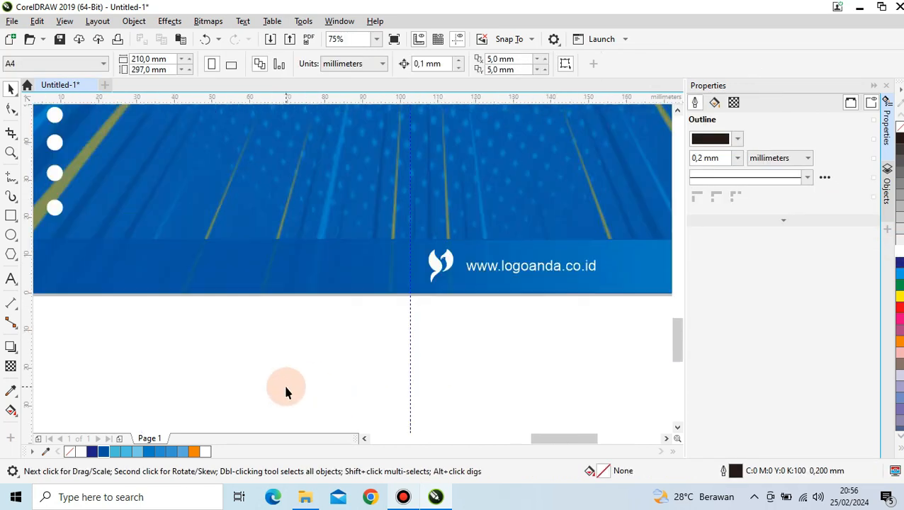
pyautogui.moveTo(186, 259); pyautogui.dragTo(204, 277)
pyautogui.press('space')
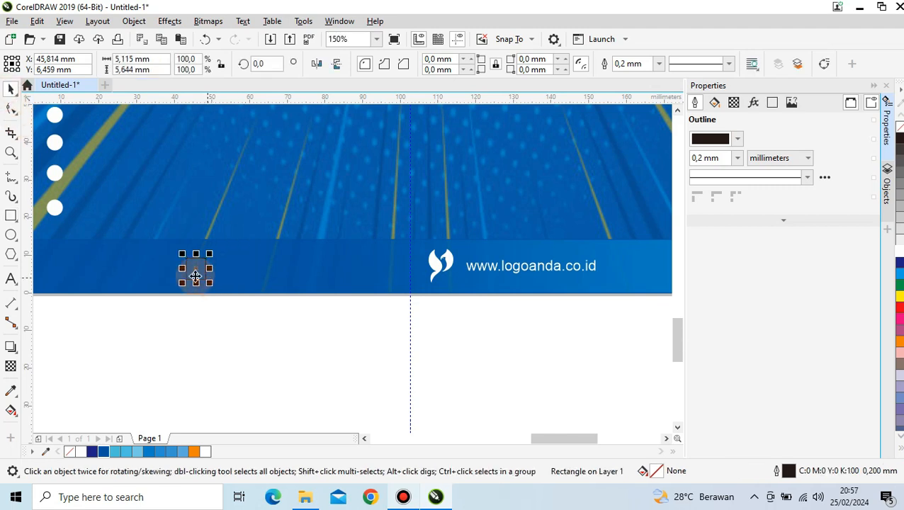
pyautogui.scroll(2, 197, 273)
pyautogui.moveTo(196, 263); pyautogui.dragTo(196, 262)
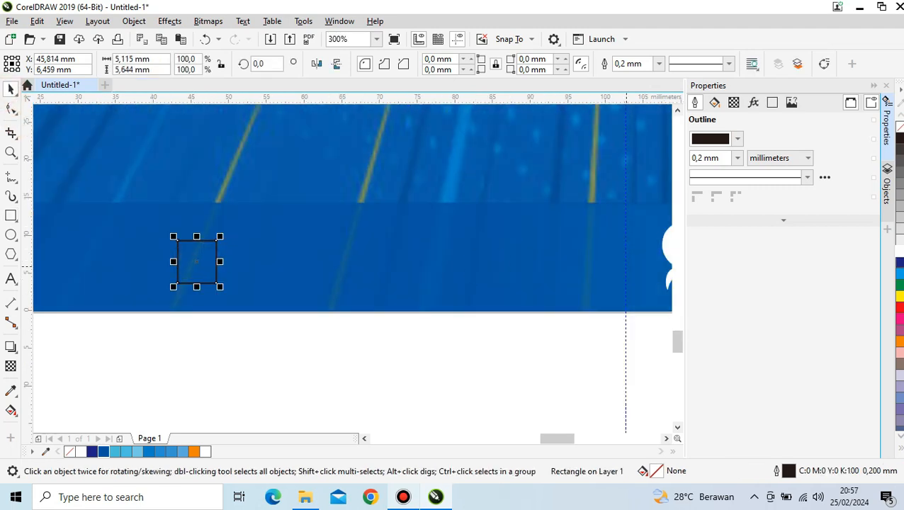
pyautogui.click(212, 349)
# Add the text "Istagram" beside the small white square on the bottom band
pyautogui.click(11, 278)
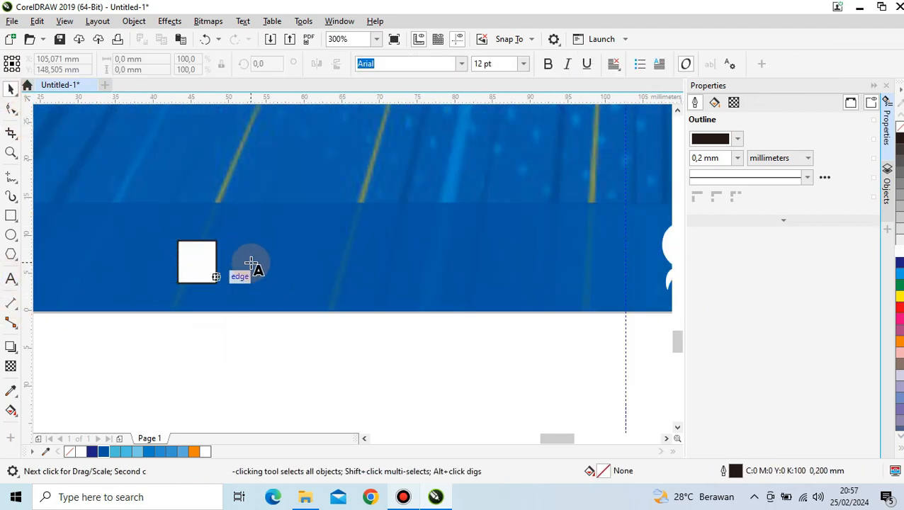
pyautogui.click(249, 262)
pyautogui.write('Istagram.')
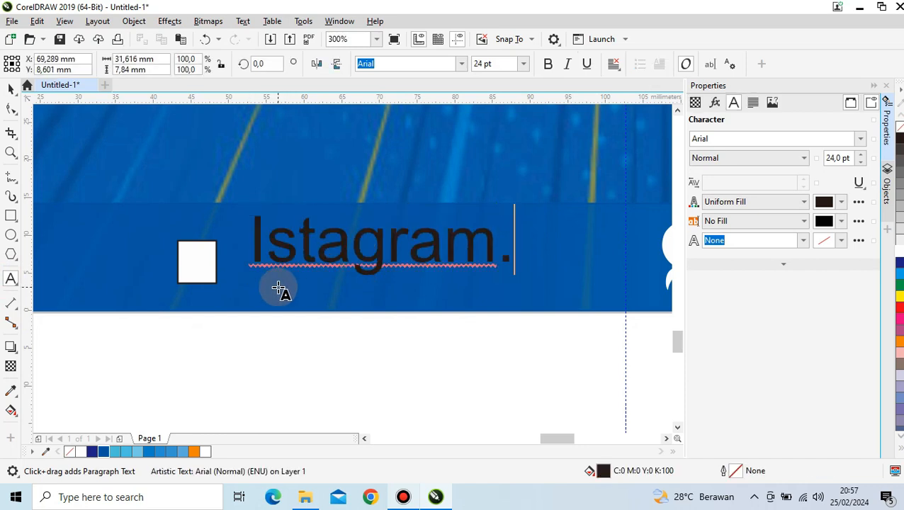
pyautogui.press('Escape')
pyautogui.press('space')
# Set the "Istagram" text to 12 pt, align it with the white square and colour it white
pyautogui.scroll(-2, 293, 288)
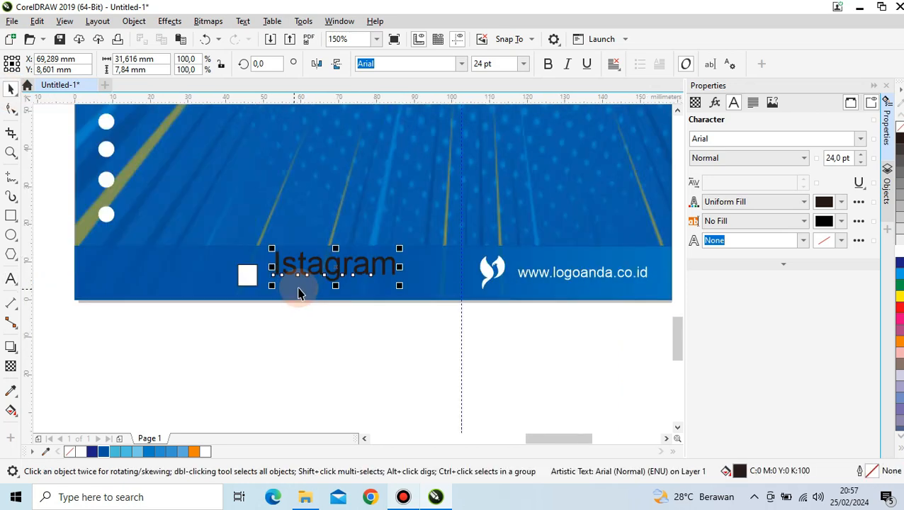
pyautogui.click(525, 63)
pyautogui.click(490, 159)
pyautogui.moveTo(305, 270); pyautogui.dragTo(304, 275)
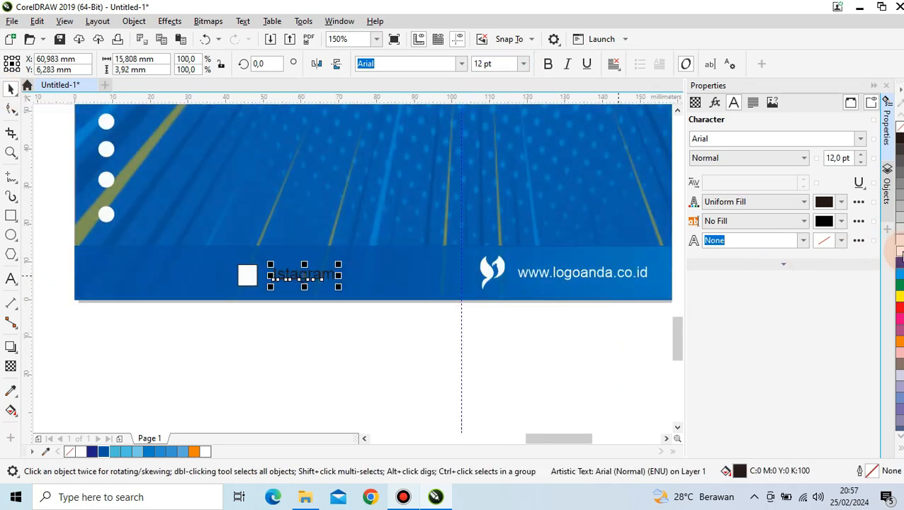
pyautogui.click(405, 344)
# Clear the white square's black outline and move the square with its "Istagram" text closer to the website logo
pyautogui.click(243, 276)
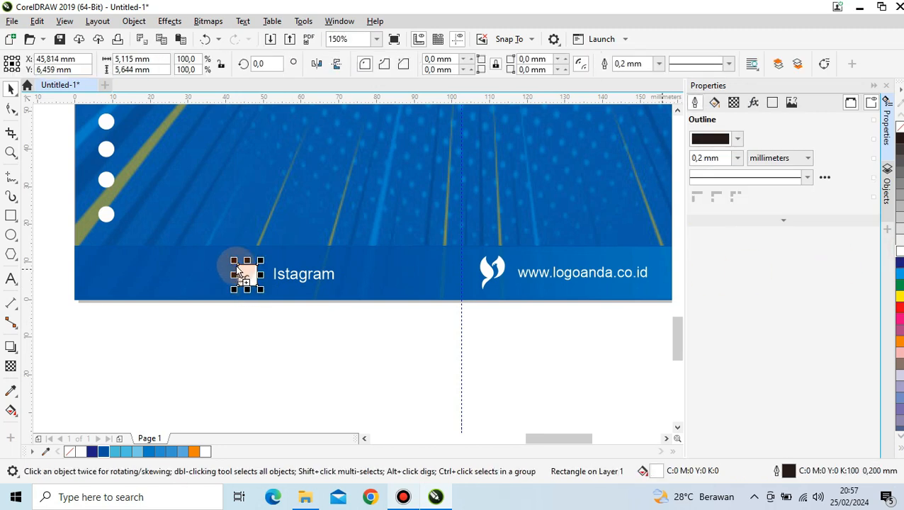
pyautogui.click(265, 338)
pyautogui.scroll(-1, 233, 308)
pyautogui.scroll(-1, 233, 323)
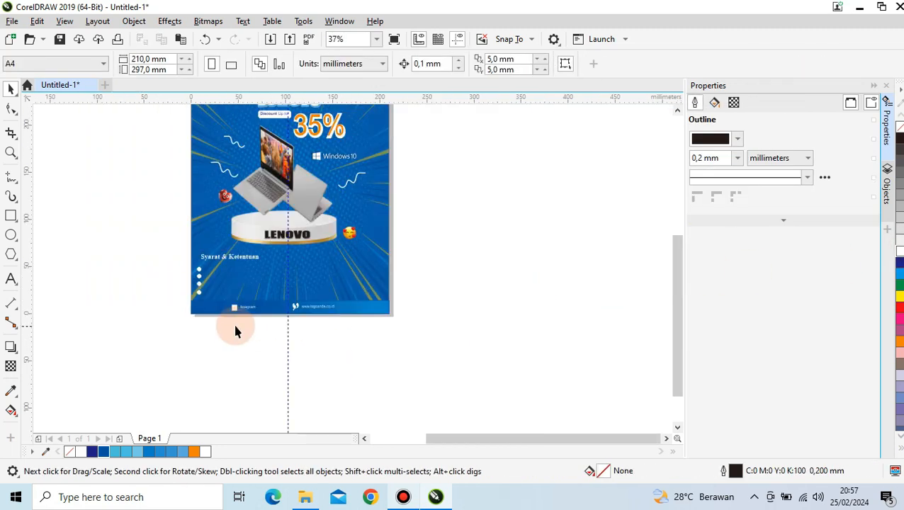
pyautogui.scroll(1, 245, 324)
pyautogui.click(303, 319)
pyautogui.moveTo(223, 287); pyautogui.dragTo(281, 290)
pyautogui.scroll(-2, 343, 341)
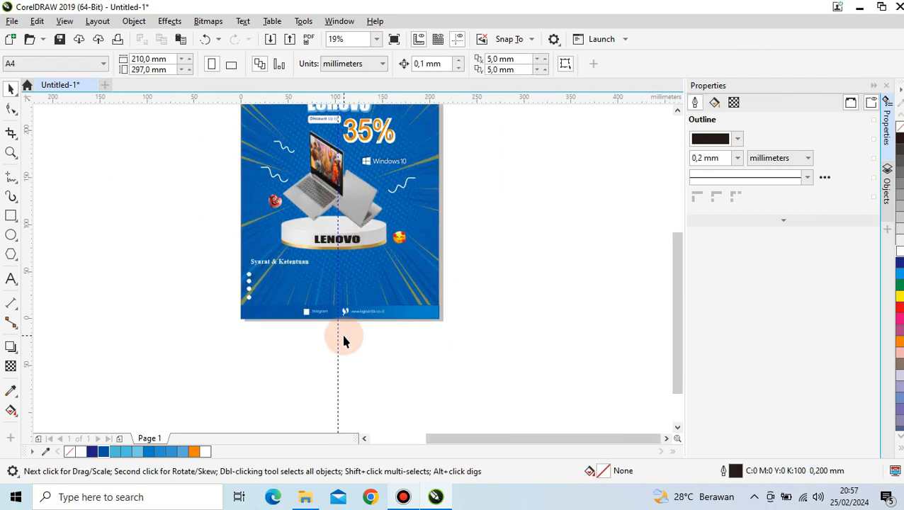
# Draw a rectangle above the bottom band's right end and enlarge it to about 66 by 14.8 mm
pyautogui.click(12, 216)
pyautogui.scroll(1, 474, 292)
pyautogui.moveTo(375, 297); pyautogui.dragTo(399, 306)
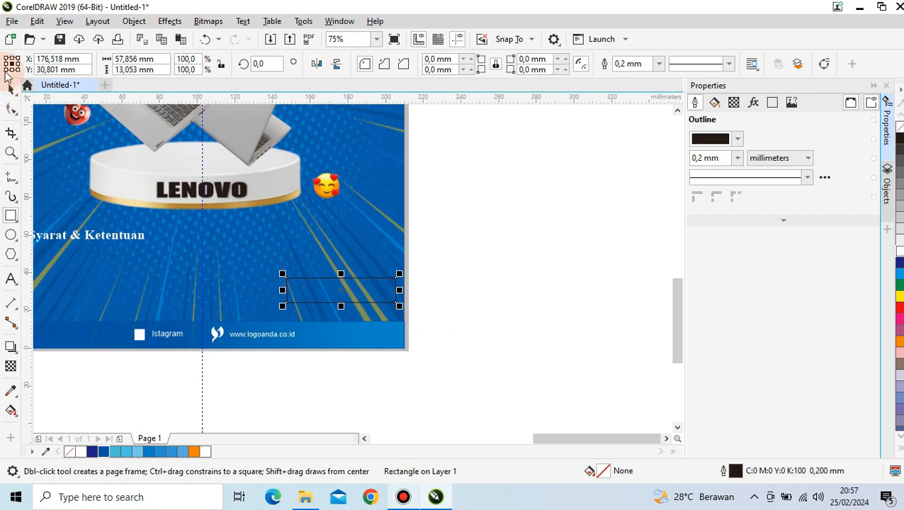
pyautogui.click(10, 87)
pyautogui.moveTo(282, 290); pyautogui.dragTo(268, 290)
pyautogui.moveTo(332, 274); pyautogui.dragTo(333, 267)
pyautogui.scroll(1, 339, 276)
pyautogui.scroll(-1, 335, 272)
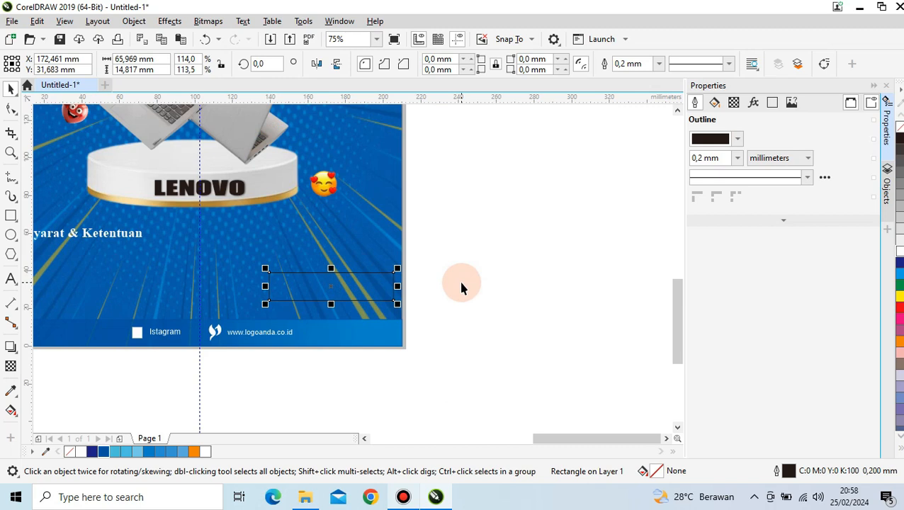
# Convert the rectangle to curves and reshape its left end into a notched ribbon tail with added nodes
pyautogui.rightClick(301, 290)
pyautogui.click(371, 120)
pyautogui.scroll(2, 307, 313)
pyautogui.press('F10')
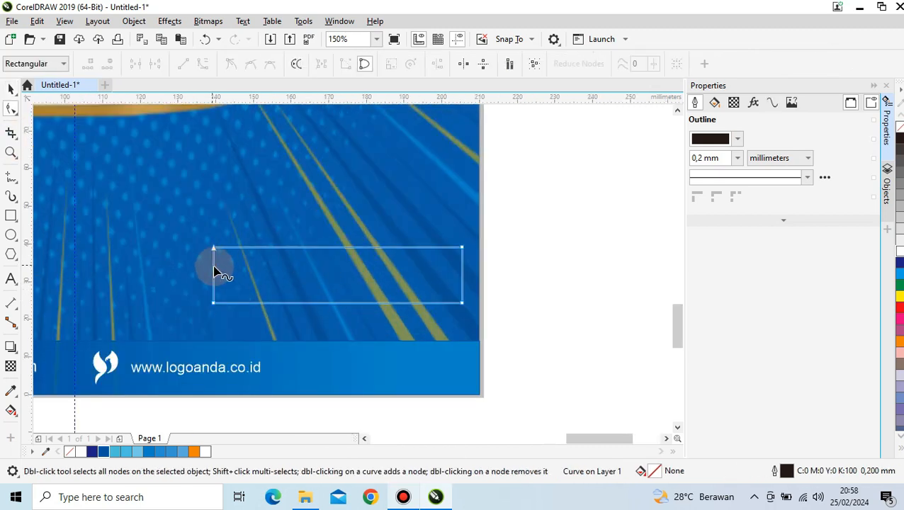
pyautogui.moveTo(212, 269); pyautogui.dragTo(223, 297)
pyautogui.doubleClick(206, 284)
pyautogui.doubleClick(216, 303)
# Slope and curve the ribbon's upper edge down to the right, and pull an added node outward on its right end
pyautogui.moveTo(462, 261); pyautogui.dragTo(462, 264)
pyautogui.moveTo(462, 303); pyautogui.dragTo(462, 311)
pyautogui.hotkey('ctrl', 'z')
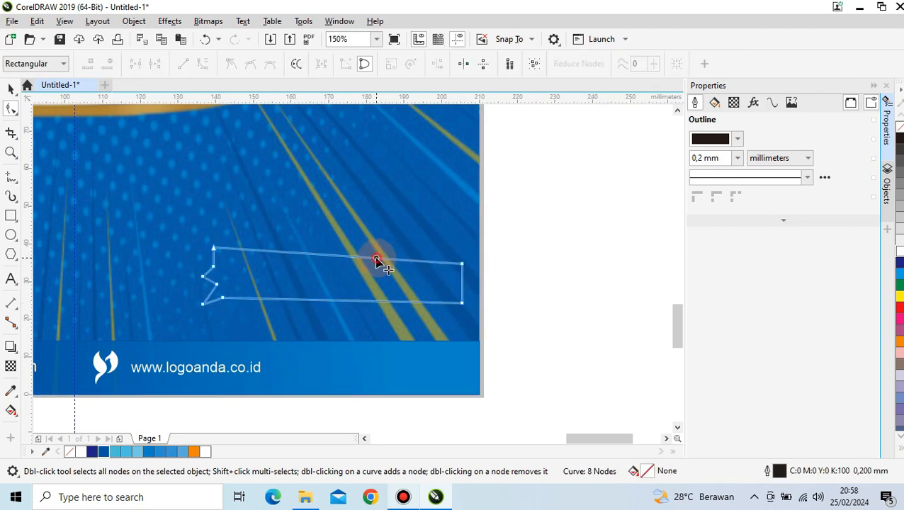
pyautogui.click(205, 67)
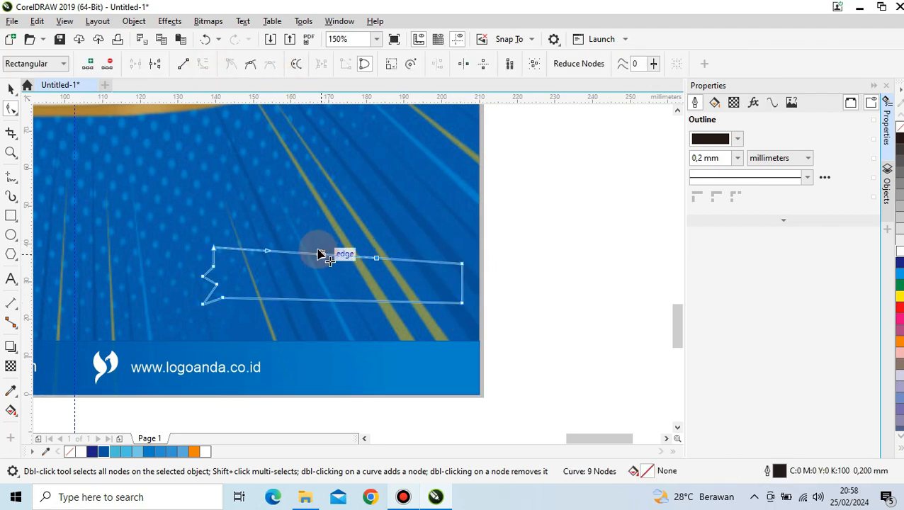
pyautogui.click(320, 256)
pyautogui.click(423, 263)
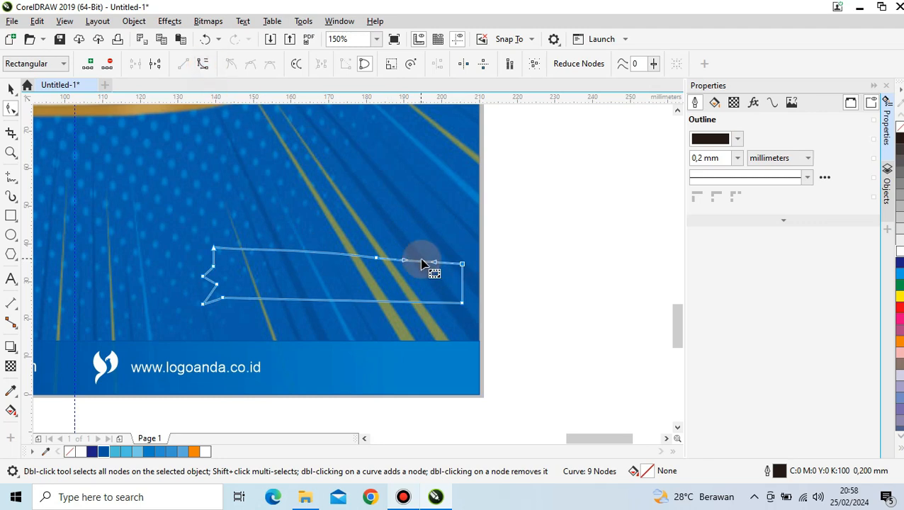
pyautogui.moveTo(433, 262); pyautogui.dragTo(469, 294)
pyautogui.doubleClick(462, 290)
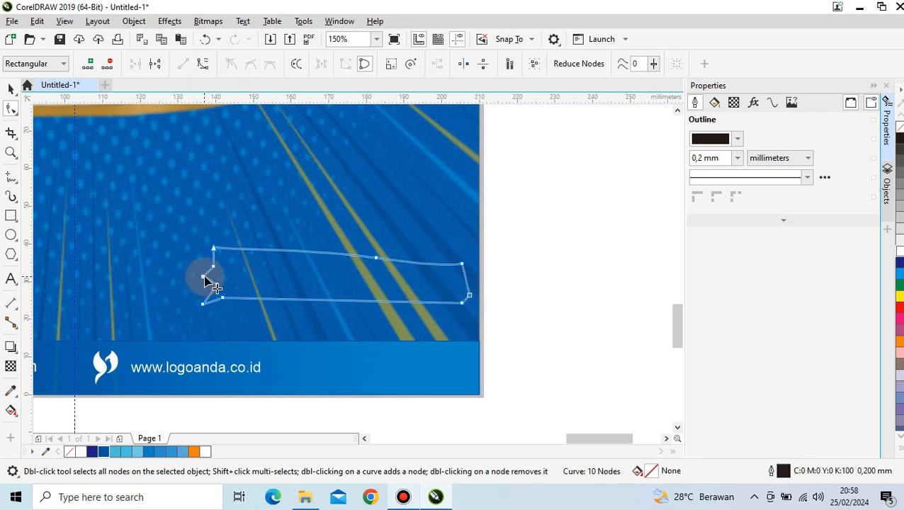
# Refine the ribbon's left tail by adding a node and moving the notch nodes into a sharper torn shape
pyautogui.scroll(3, 206, 276)
pyautogui.scroll(-1, 223, 251)
pyautogui.scroll(1, 224, 251)
pyautogui.doubleClick(239, 227)
pyautogui.moveTo(240, 227); pyautogui.dragTo(270, 252)
pyautogui.moveTo(182, 279); pyautogui.dragTo(192, 250)
pyautogui.moveTo(282, 334); pyautogui.dragTo(227, 304)
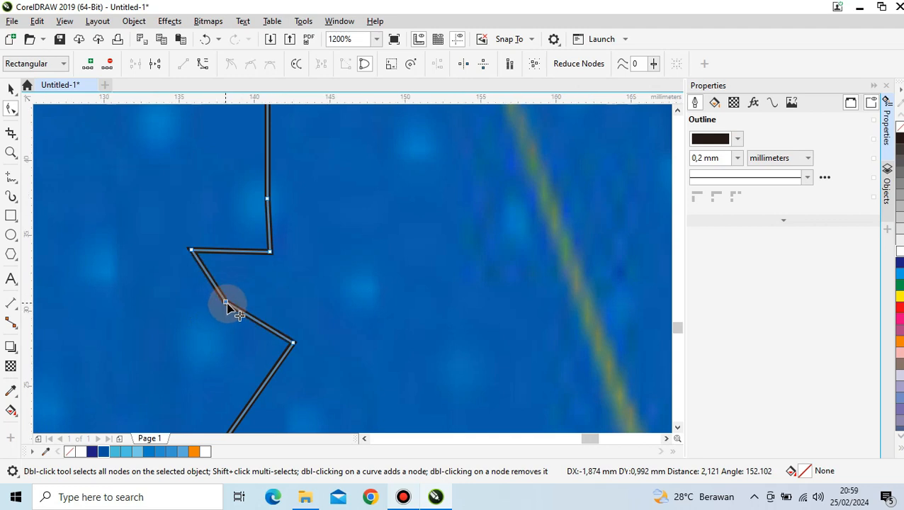
pyautogui.scroll(-2, 225, 304)
pyautogui.click(10, 89)
pyautogui.scroll(-1, 155, 251)
pyautogui.click(590, 279)
pyautogui.scroll(-1, 408, 289)
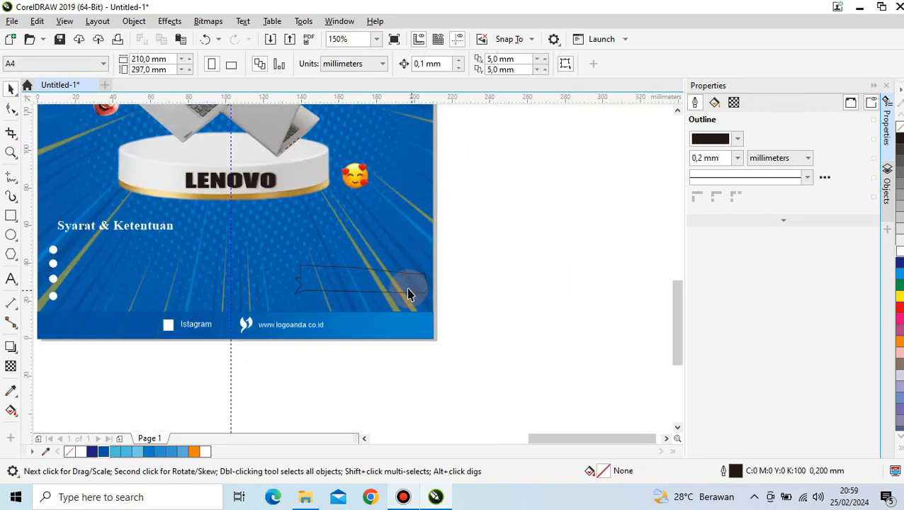
# Fill the ribbon shape with white and remove its outline
pyautogui.scroll(1, 394, 282)
pyautogui.click(393, 281)
pyautogui.click(897, 252)
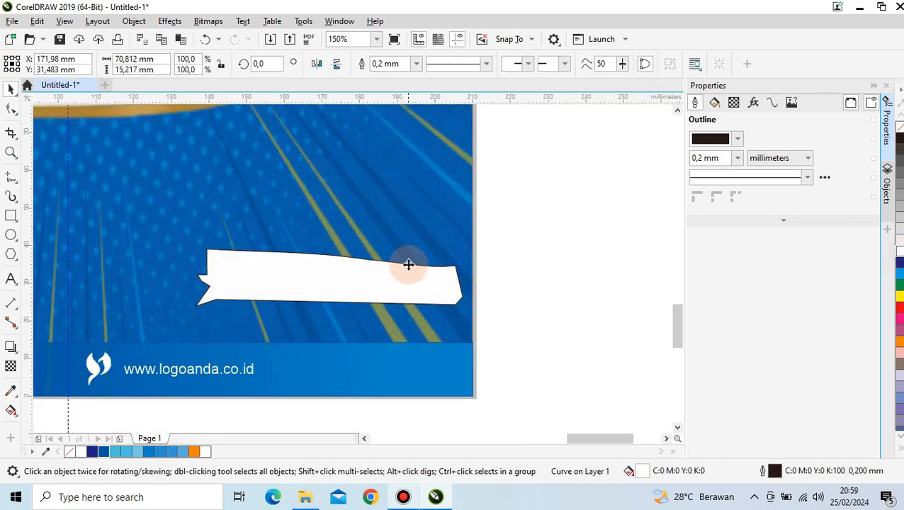
pyautogui.click(540, 273)
pyautogui.scroll(-1, 540, 273)
pyautogui.scroll(1, 540, 273)
# Add the text "Promo Bulan Ini" in the empty area beside the page
pyautogui.click(11, 279)
pyautogui.click(495, 203)
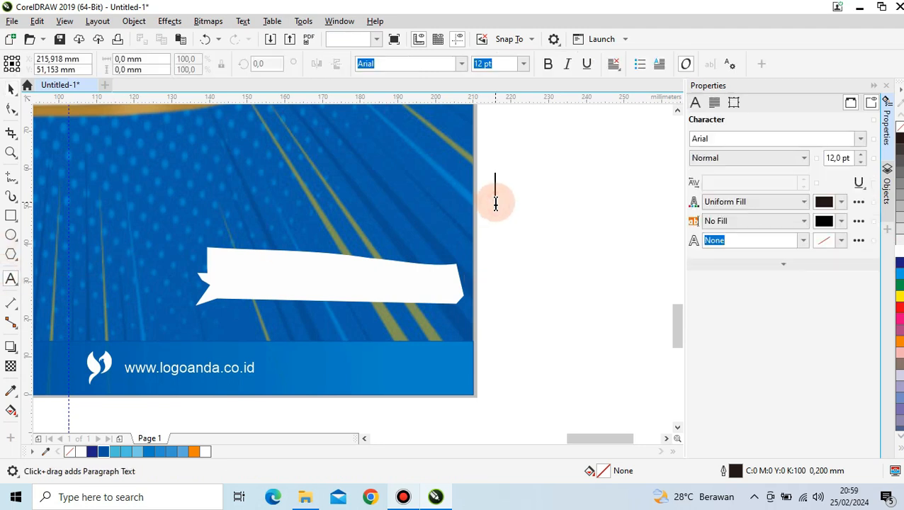
pyautogui.write('Promo Bulan IN')
pyautogui.press('BackSpace')
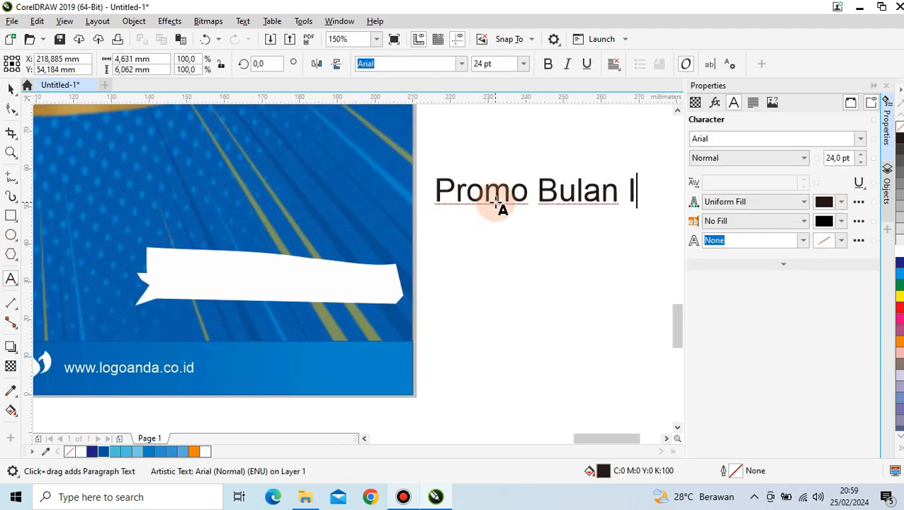
# Set the "Promo Bulan Ini" text's font to Freehand521 BT and centre the text on the white ribbon
pyautogui.click(462, 63)
pyautogui.scroll(-2, 434, 192)
pyautogui.scroll(-4, 435, 190)
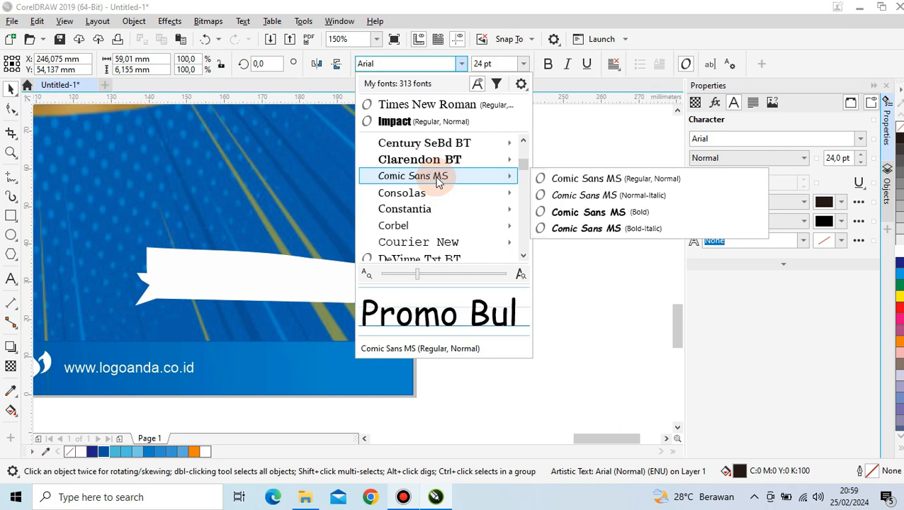
pyautogui.scroll(-8, 438, 210)
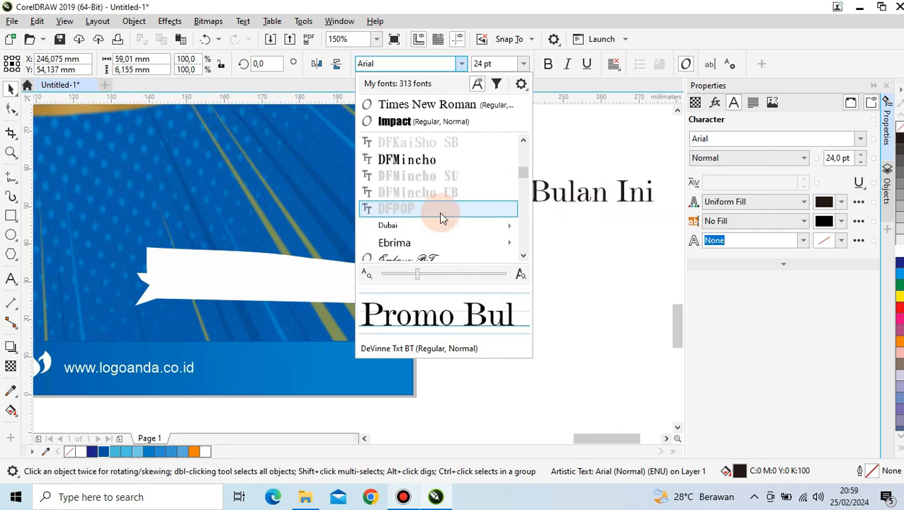
pyautogui.moveTo(439, 211)
pyautogui.scroll(-3, 439, 212)
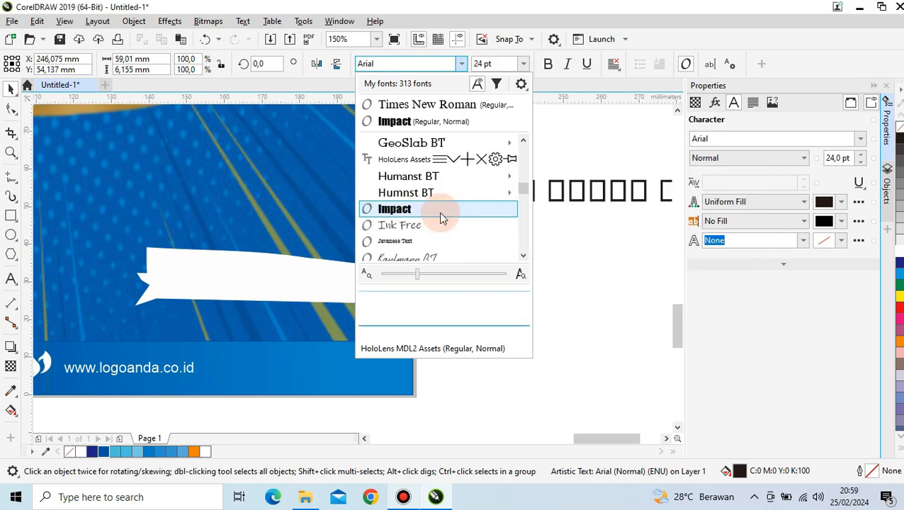
pyautogui.scroll(-1, 431, 240)
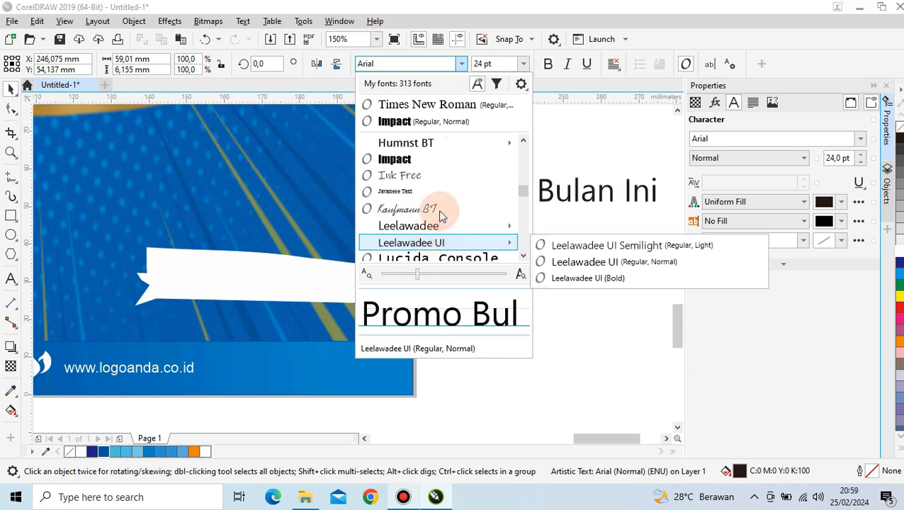
pyautogui.scroll(-3, 439, 209)
pyautogui.scroll(-5, 442, 210)
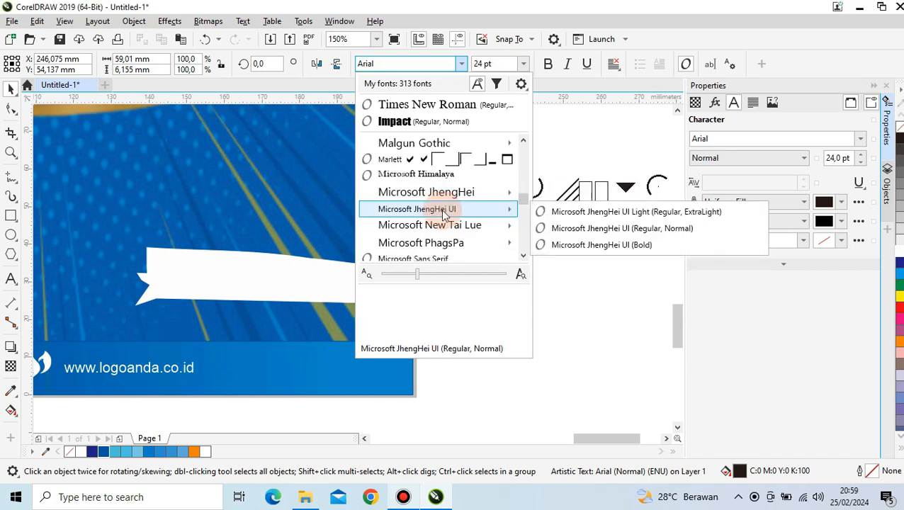
pyautogui.scroll(-5, 441, 210)
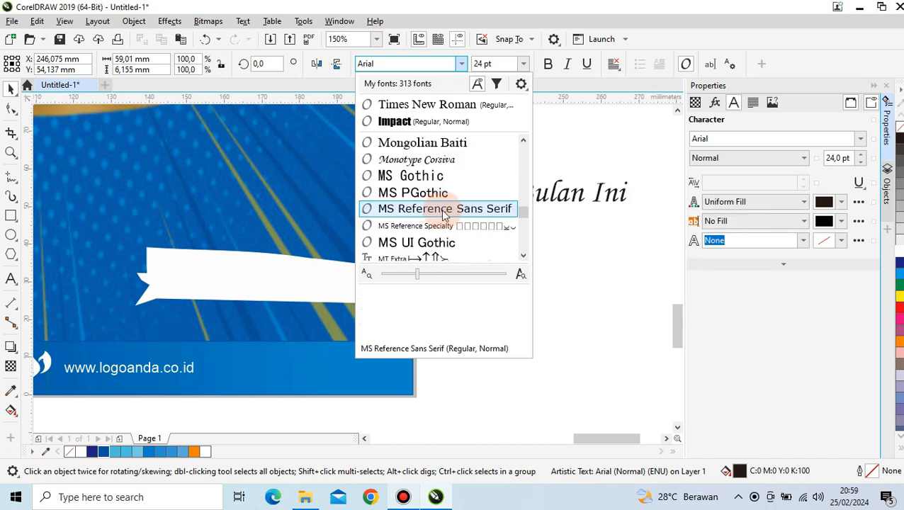
pyautogui.scroll(-5, 442, 209)
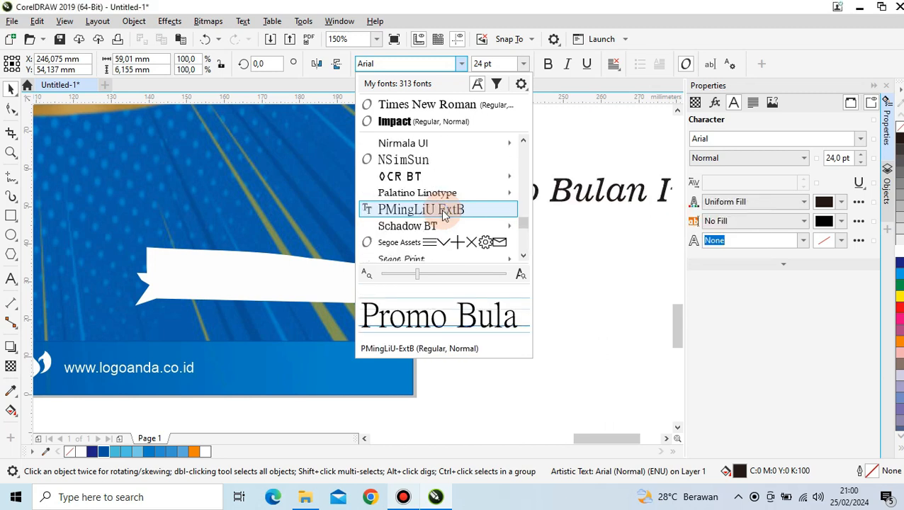
pyautogui.scroll(10, 441, 209)
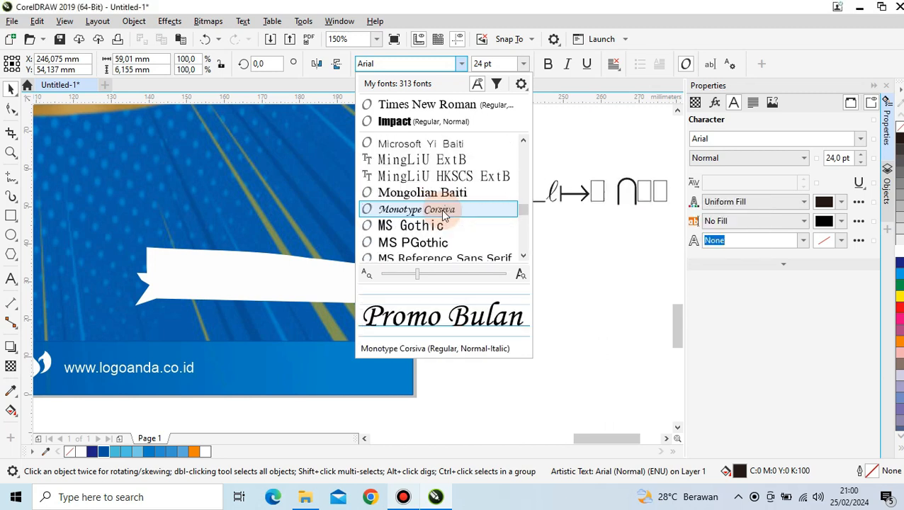
pyautogui.scroll(5, 441, 209)
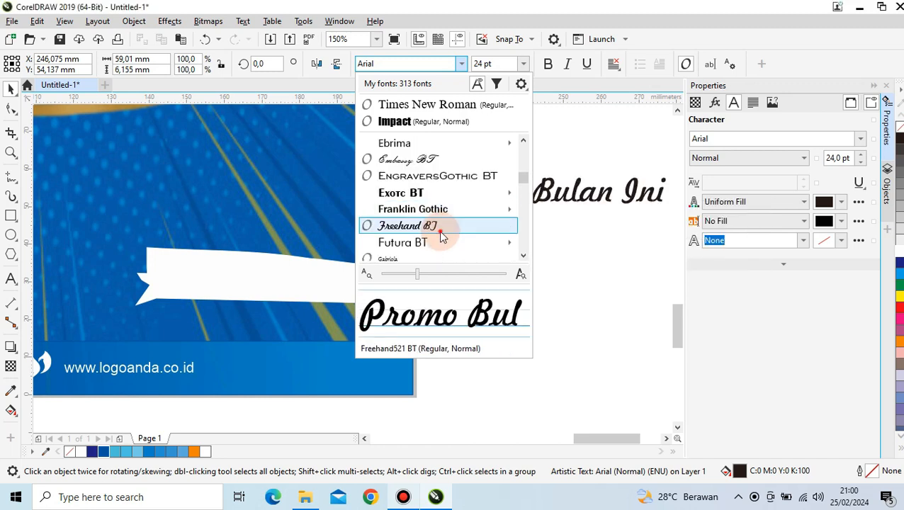
pyautogui.click(439, 226)
pyautogui.moveTo(540, 192)
pyautogui.mouseDown()
pyautogui.moveTo(244, 286)
pyautogui.moveTo(271, 278)
pyautogui.mouseUp()
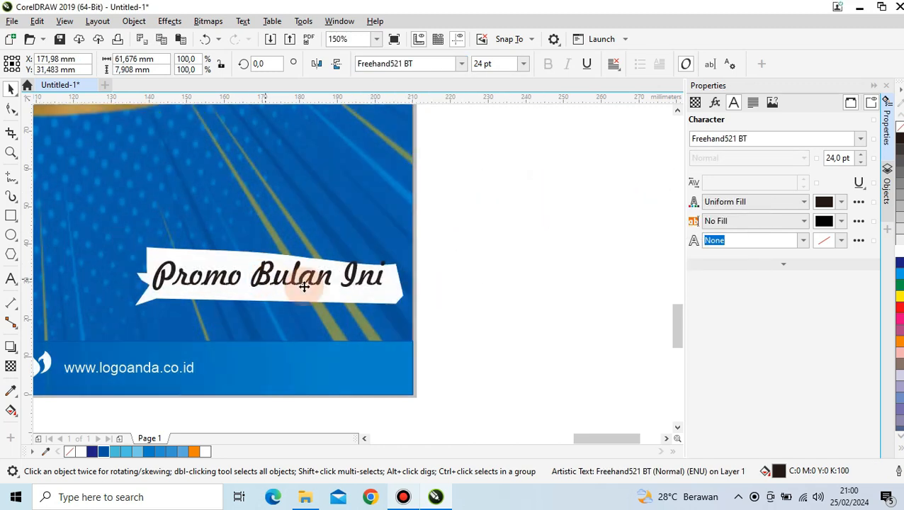
# Shrink the "Promo Bulan Ini" text to about 21.9 pt, centred on the ribbon, and tilt it about 3 degrees clockwise
pyautogui.moveTo(383, 286); pyautogui.dragTo(378, 291)
pyautogui.moveTo(290, 275); pyautogui.dragTo(306, 278)
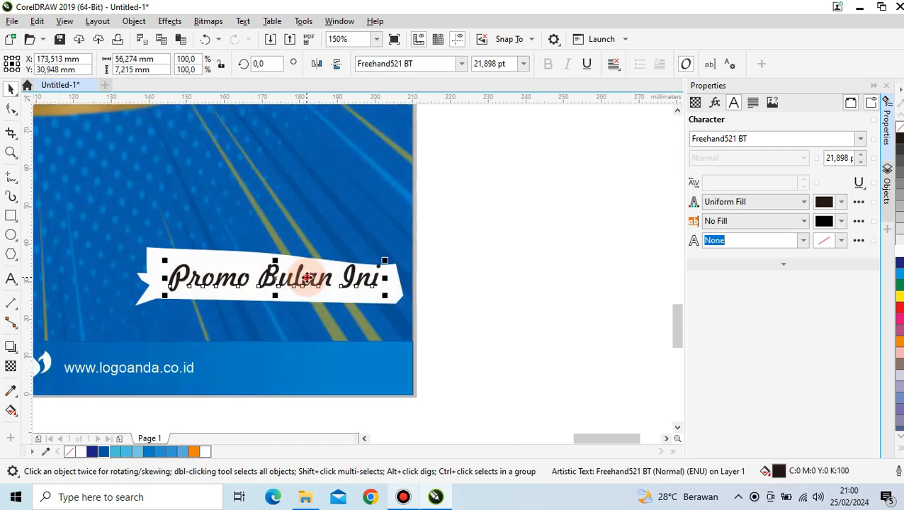
pyautogui.click(307, 278)
pyautogui.moveTo(387, 255); pyautogui.dragTo(393, 264)
# Fill the "Promo Bulan Ini" text with orange
pyautogui.click(195, 452)
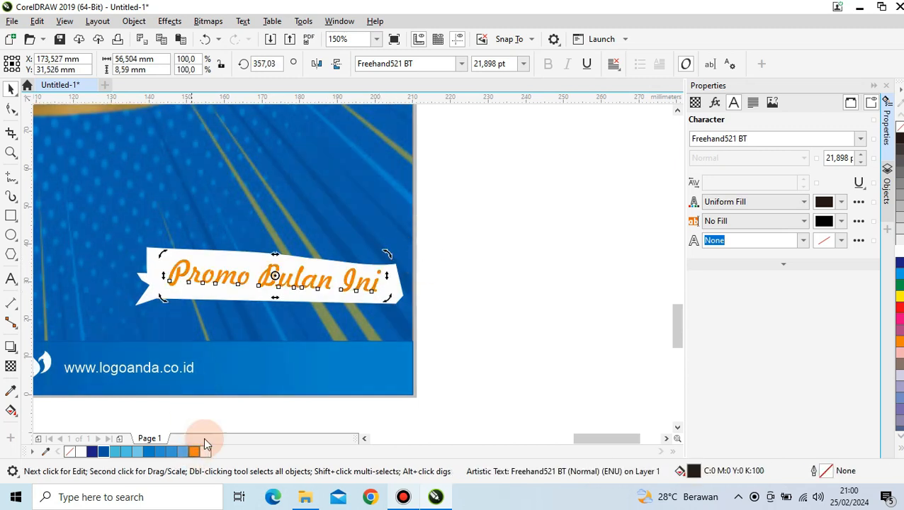
pyautogui.click(452, 280)
# Apply a single-step outside contour of about 0.65 mm to the "Promo Bulan Ini" text
pyautogui.scroll(-2, 398, 255)
pyautogui.scroll(3, 363, 278)
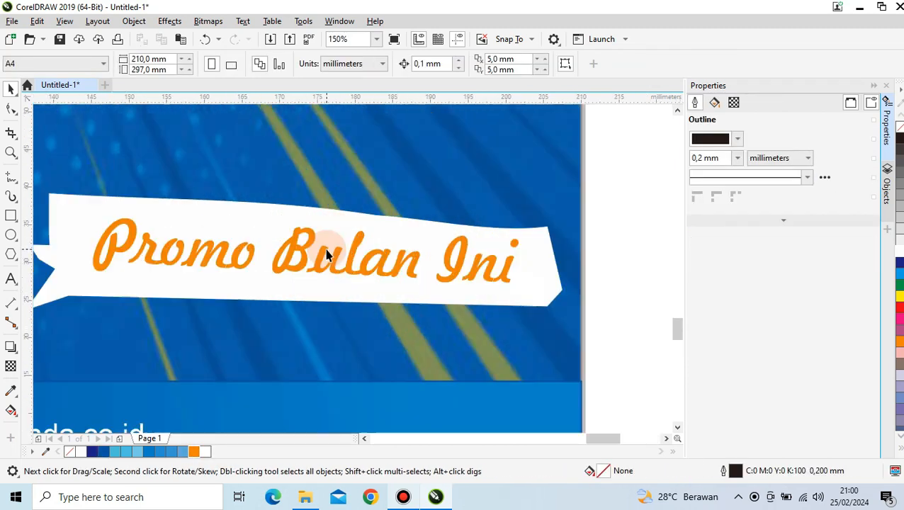
pyautogui.click(15, 352)
pyautogui.click(71, 361)
pyautogui.scroll(2, 200, 245)
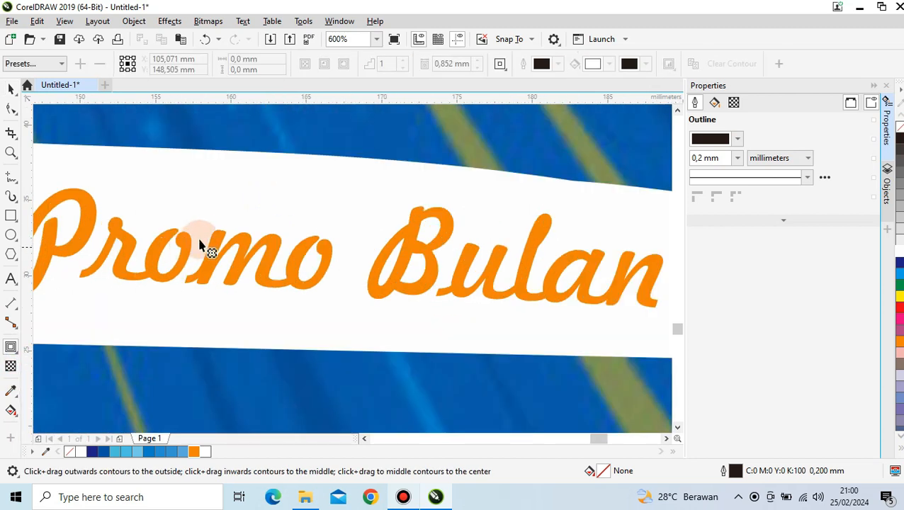
pyautogui.click(227, 215)
pyautogui.moveTo(224, 219); pyautogui.dragTo(217, 250)
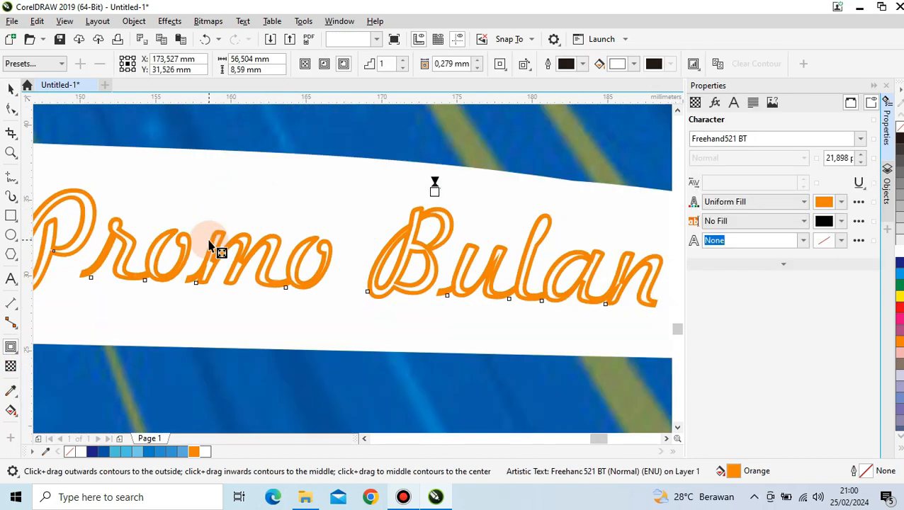
pyautogui.scroll(-1, 238, 282)
pyautogui.scroll(-2, 241, 287)
pyautogui.scroll(3, 246, 293)
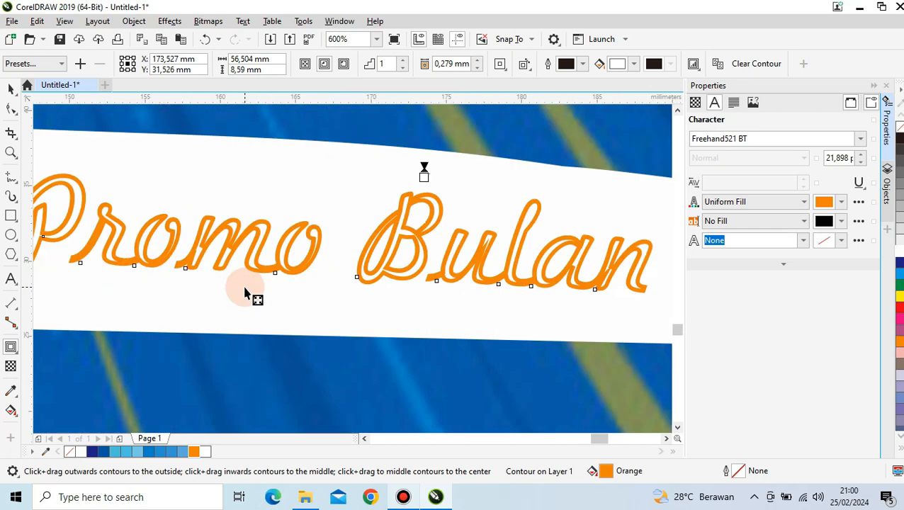
pyautogui.moveTo(424, 173)
pyautogui.mouseDown()
pyautogui.moveTo(433, 141)
pyautogui.moveTo(424, 164)
pyautogui.mouseUp()
# Set the text contour's fill colour to near-black #111413
pyautogui.click(635, 65)
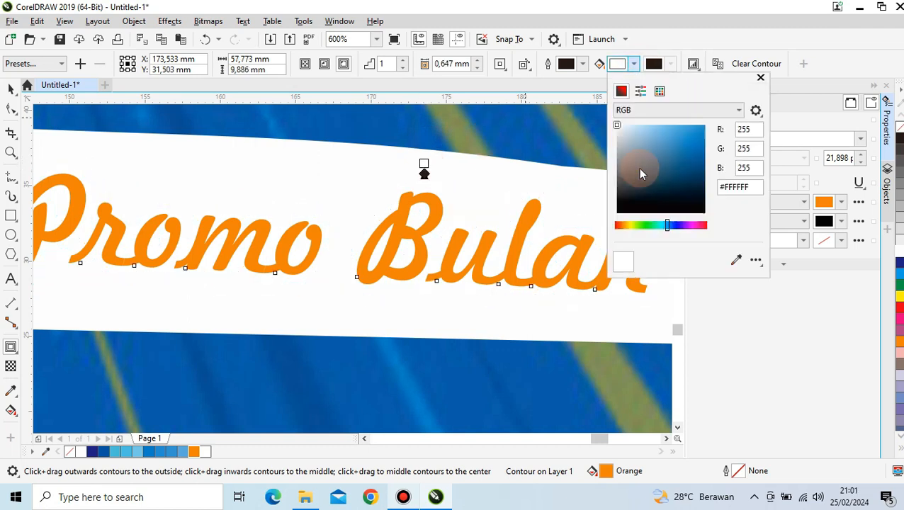
pyautogui.click(654, 226)
pyautogui.click(695, 145)
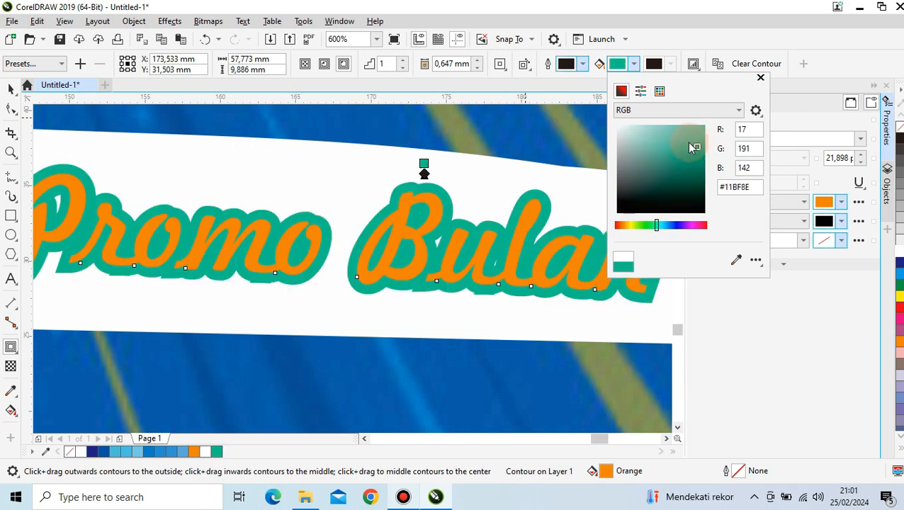
pyautogui.click(664, 145)
pyautogui.click(627, 207)
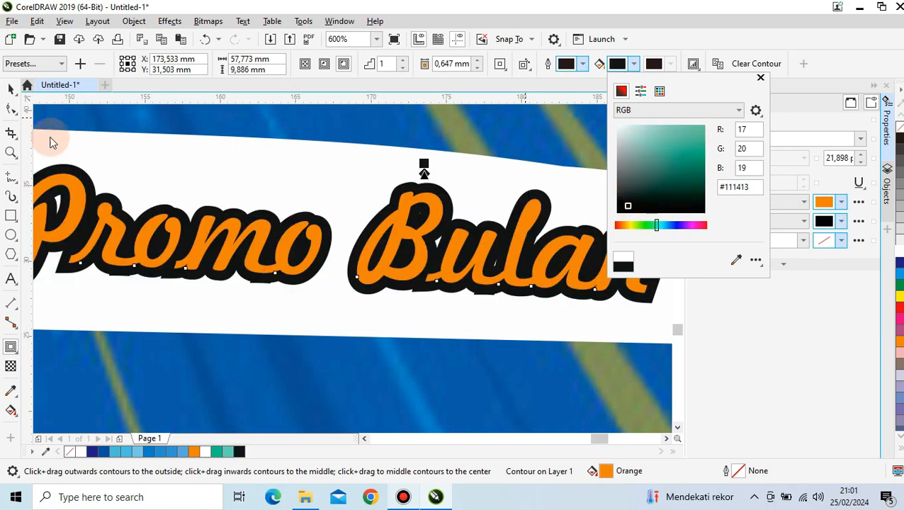
pyautogui.click(11, 89)
pyautogui.scroll(-3, 325, 273)
pyautogui.click(517, 252)
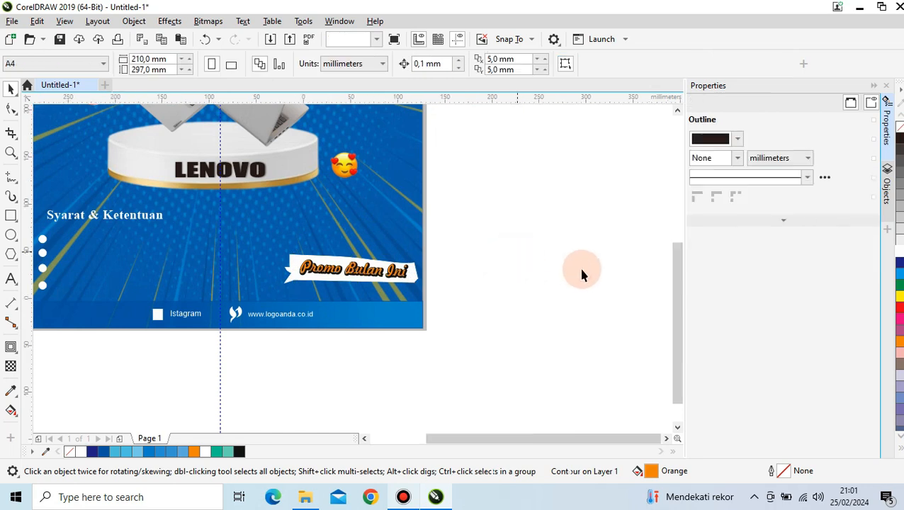
# Select the white ribbon together with its contoured text and shift them slightly inward from the page's right edge, above the footer
pyautogui.scroll(-1, 581, 273)
pyautogui.scroll(1, 535, 269)
pyautogui.moveTo(474, 294); pyautogui.dragTo(278, 211)
pyautogui.moveTo(322, 248); pyautogui.dragTo(301, 231)
pyautogui.scroll(-1, 536, 253)
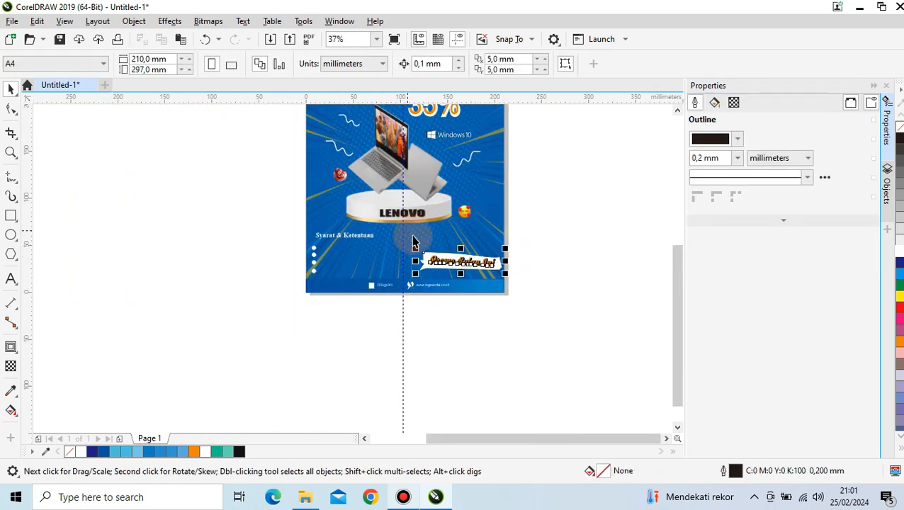
pyautogui.moveTo(446, 263)
pyautogui.mouseDown()
pyautogui.moveTo(440, 254)
pyautogui.moveTo(450, 265)
pyautogui.mouseUp()
pyautogui.scroll(1, 462, 253)
pyautogui.click(579, 247)
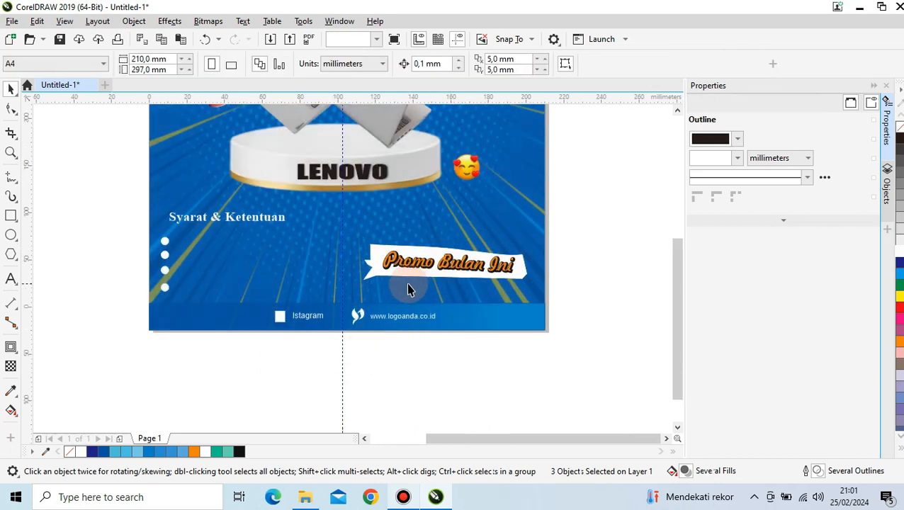
# Delete the leftover blue rectangle outside the page and the vertical guideline running through the poster
pyautogui.scroll(-2, 408, 289)
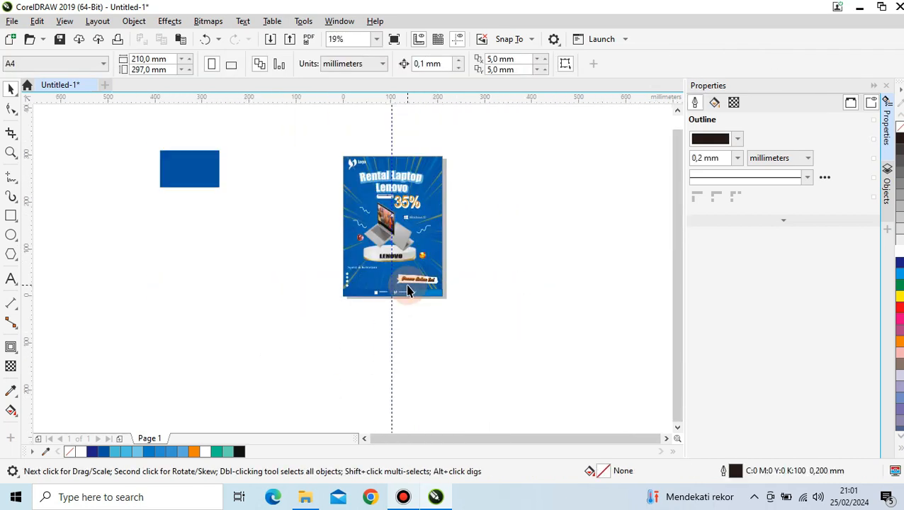
pyautogui.click(188, 173)
pyautogui.press('Delete')
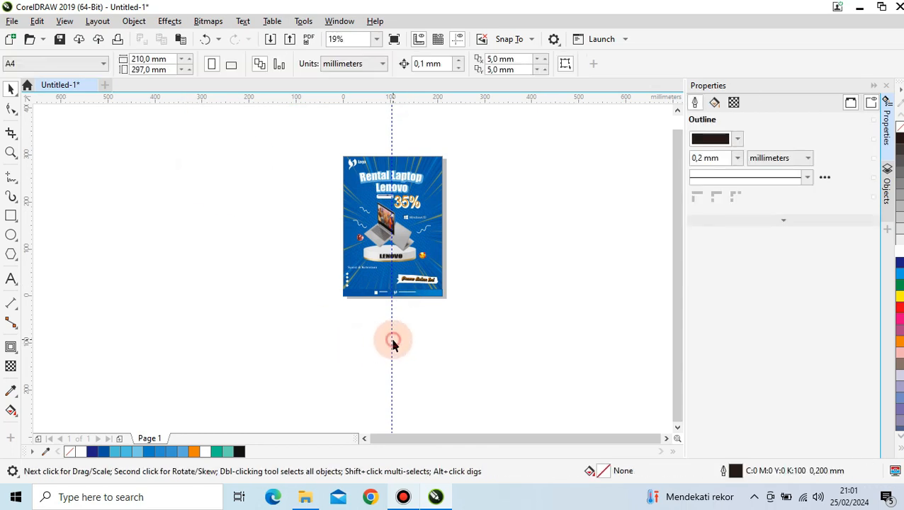
pyautogui.moveTo(235, 323); pyautogui.dragTo(32, 319)
pyautogui.press('Delete')
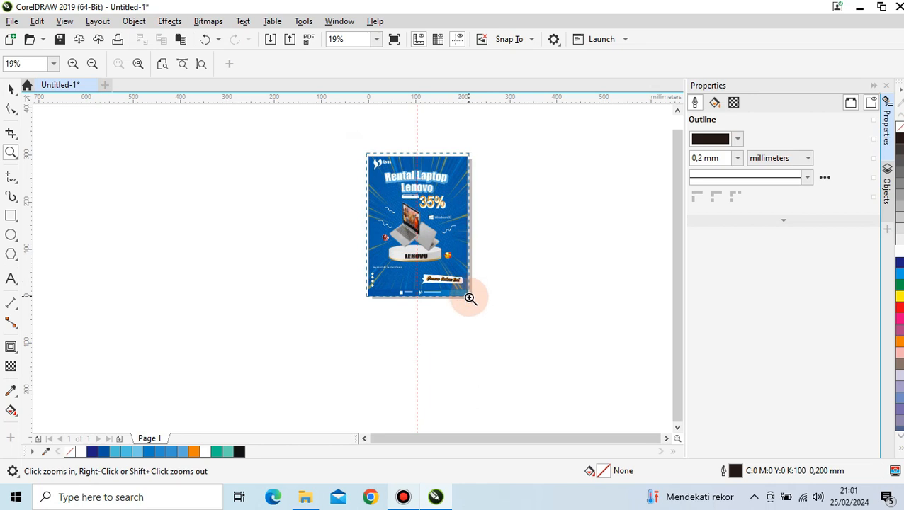
pyautogui.moveTo(366, 154); pyautogui.dragTo(470, 298)
pyautogui.click(11, 88)
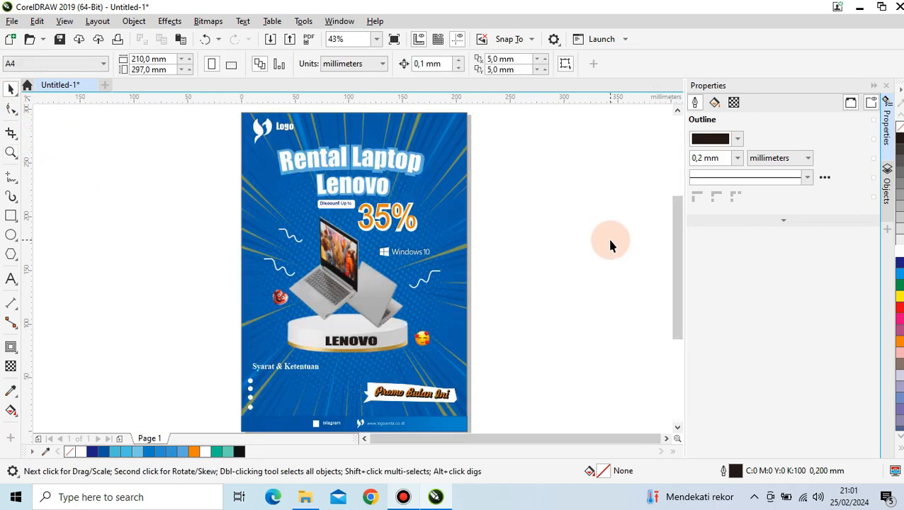